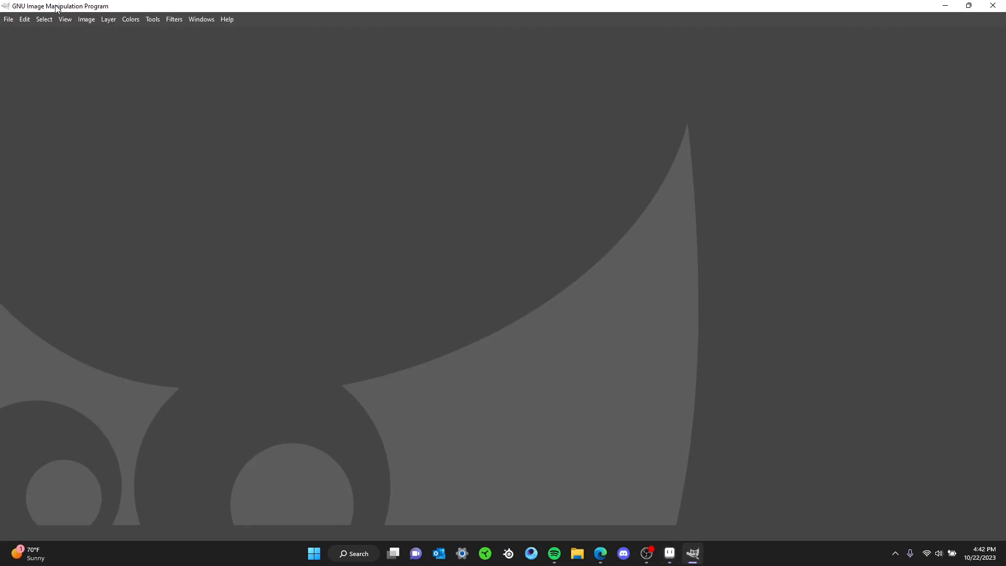
click(666, 562)
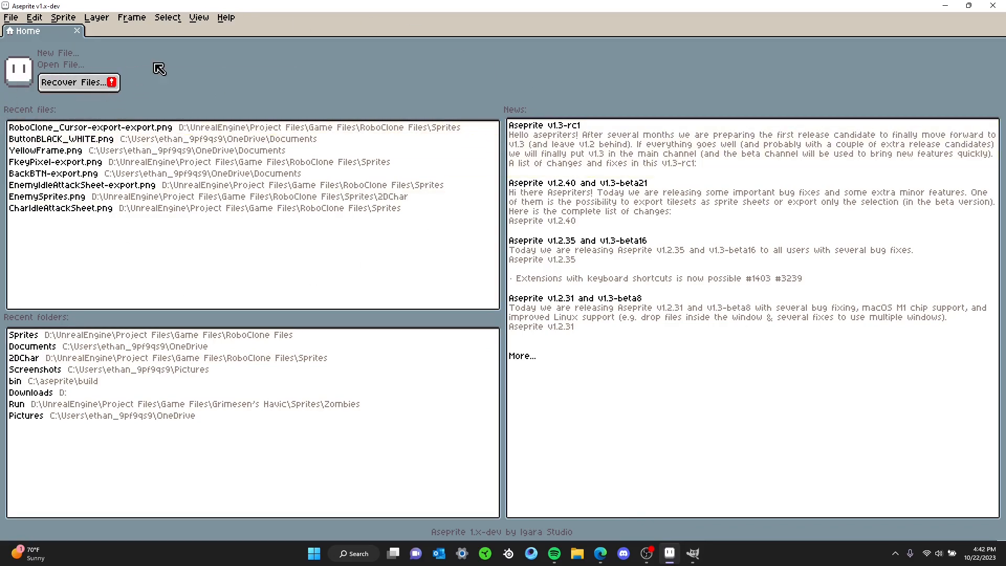
click(693, 552)
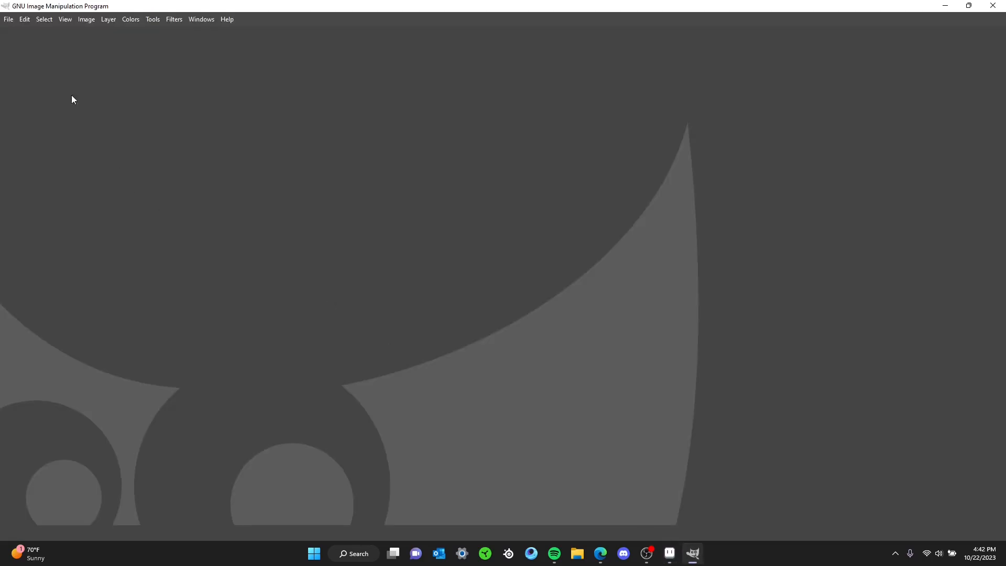
click(7, 20)
click(8, 19)
click(670, 552)
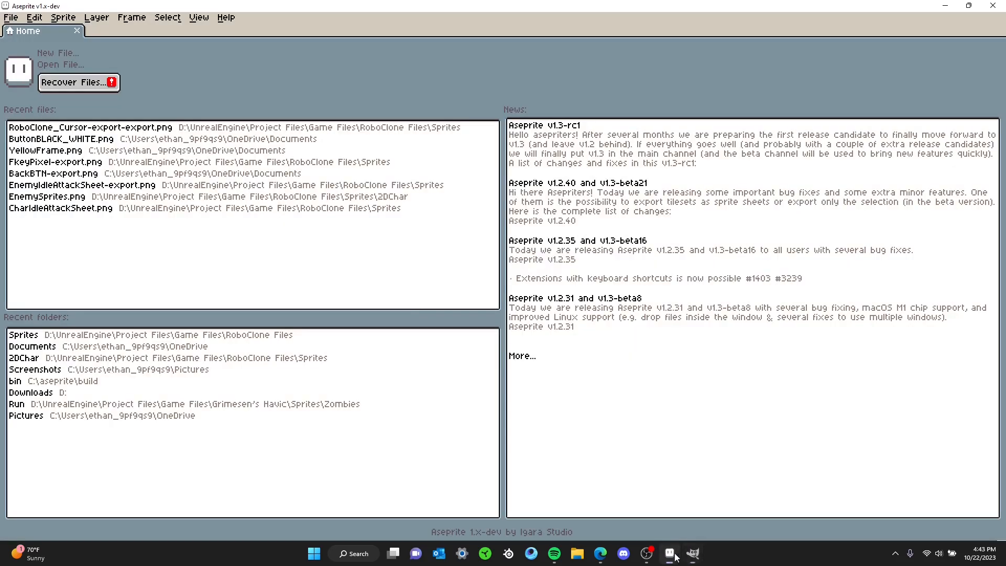
click(693, 552)
click(670, 553)
click(692, 553)
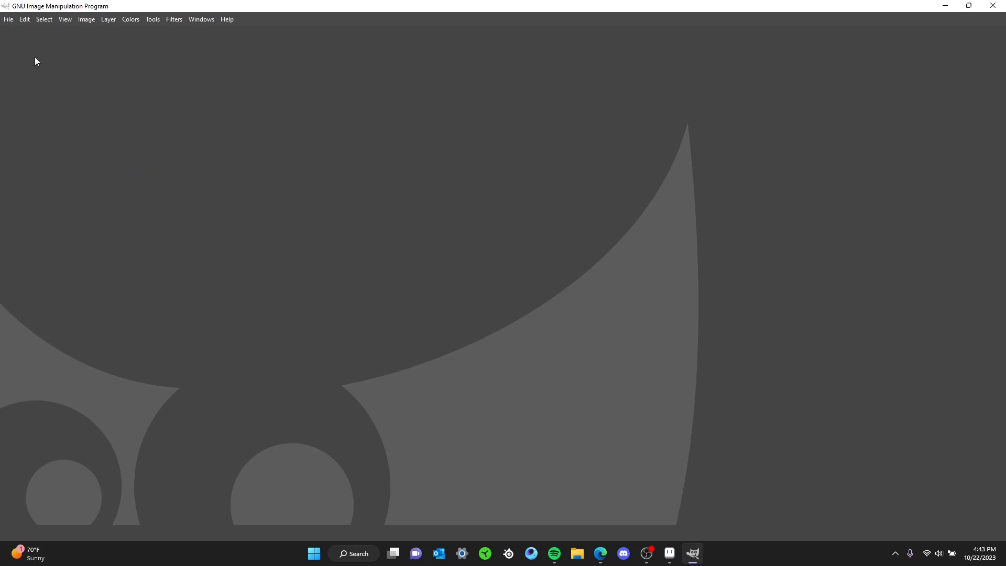
Step: Create a new image 32 px wide and 32 px high
click(8, 19)
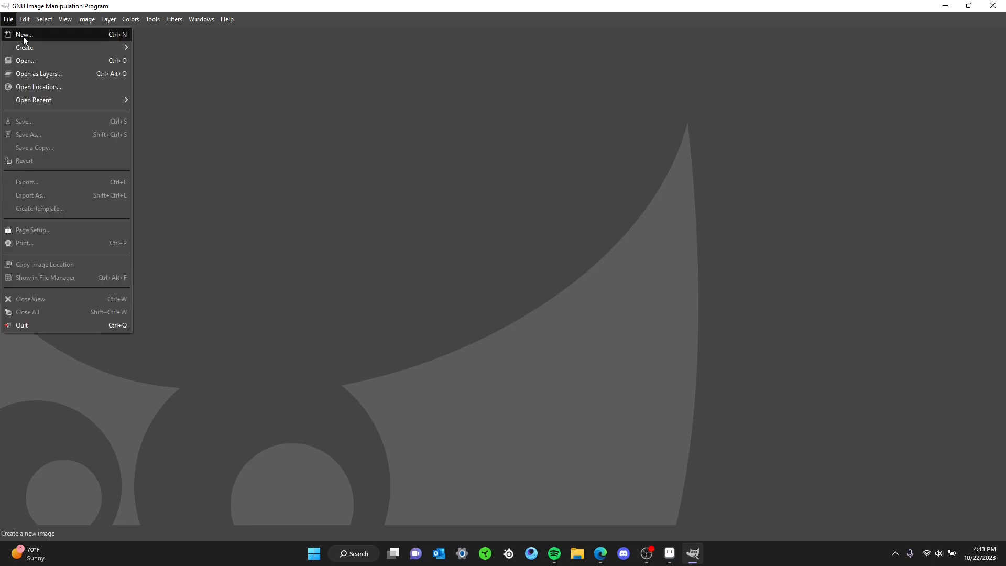
click(23, 36)
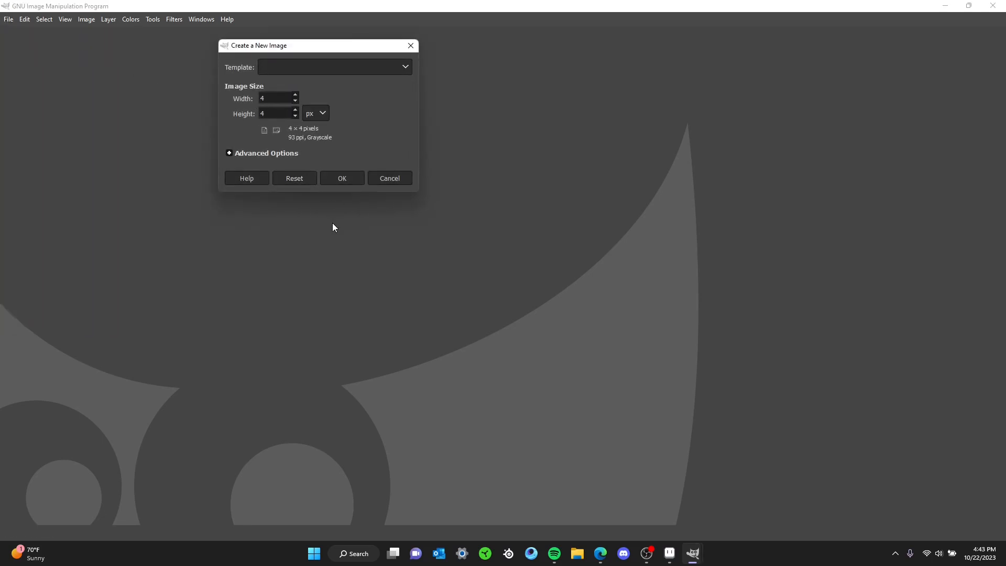
text(32)
click(283, 114)
text(3232)
click(343, 181)
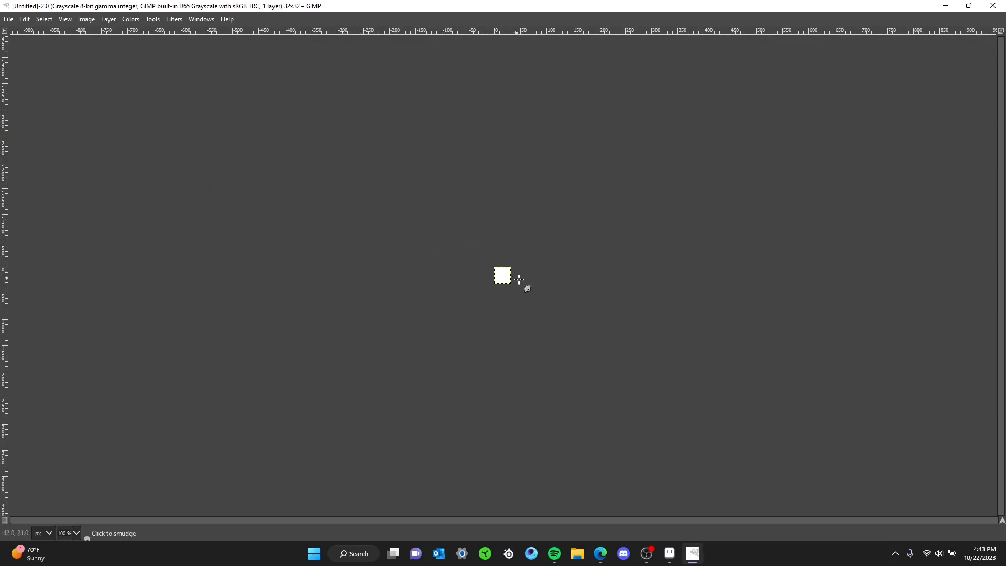
Step: Open a new toolbox and place it beside the canvas
key(o)
scroll(512, 296, up, 8)
key(s)
drag(522, 192, 478, 355)
drag(242, 246, 260, 281)
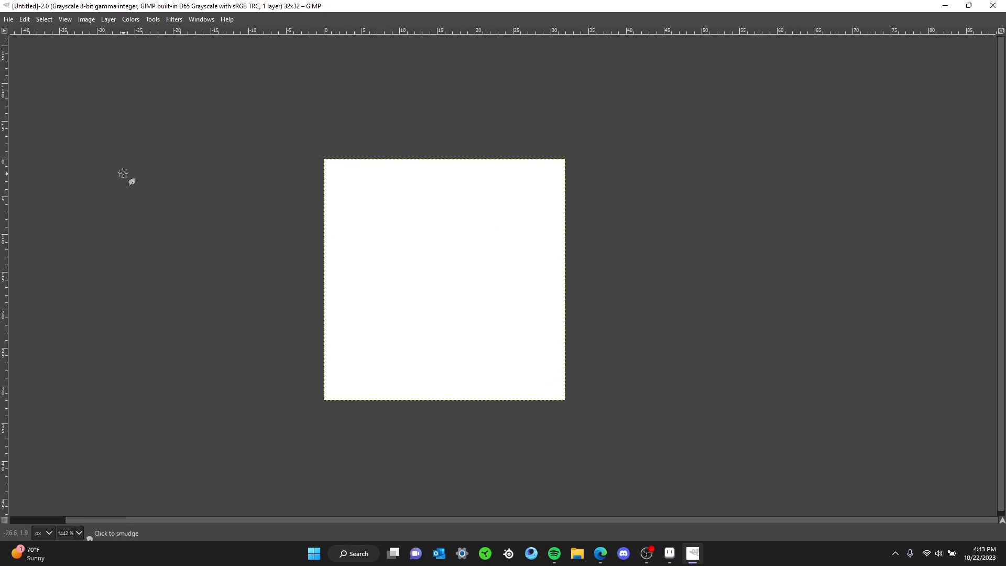
click(153, 20)
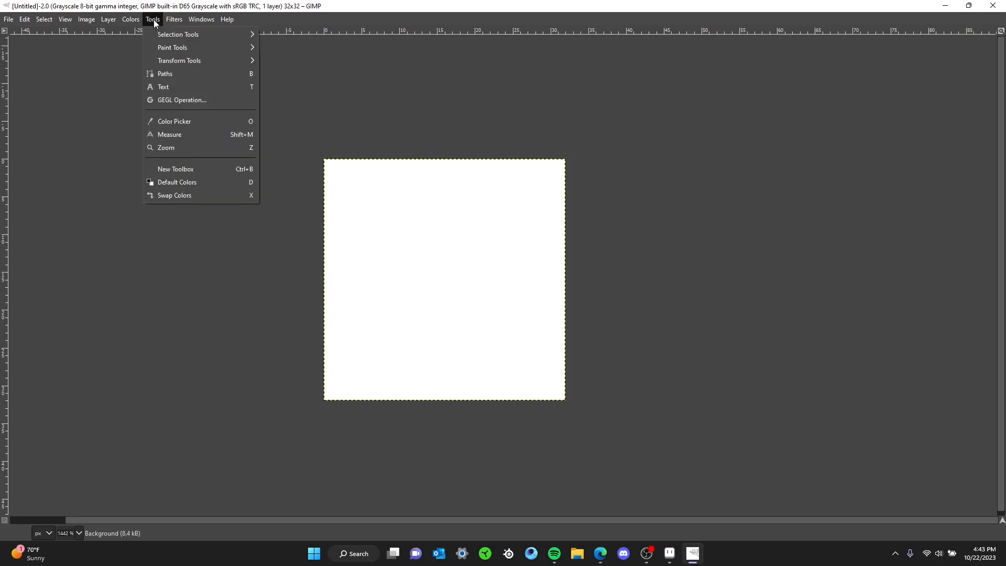
click(187, 172)
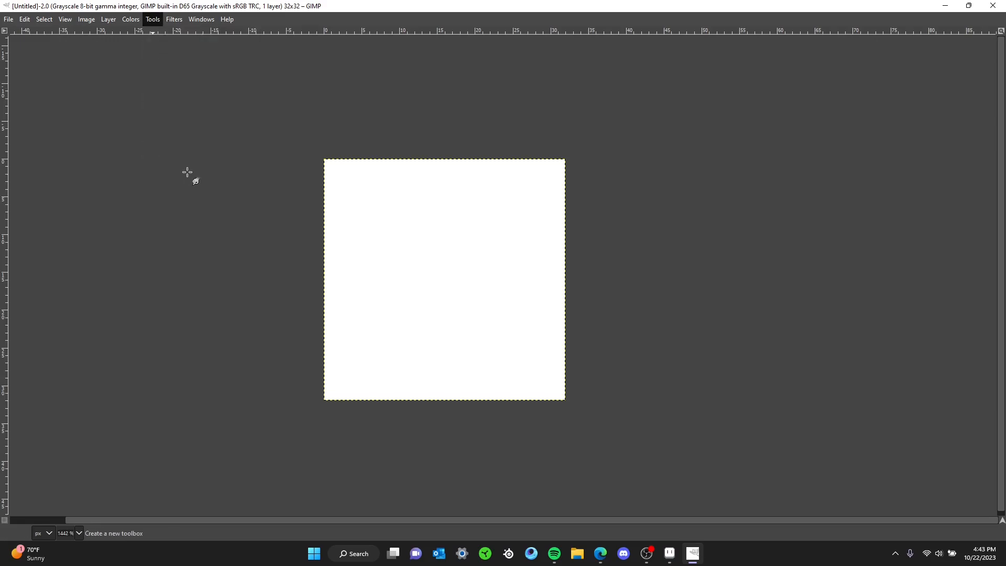
drag(198, 31, 83, 76)
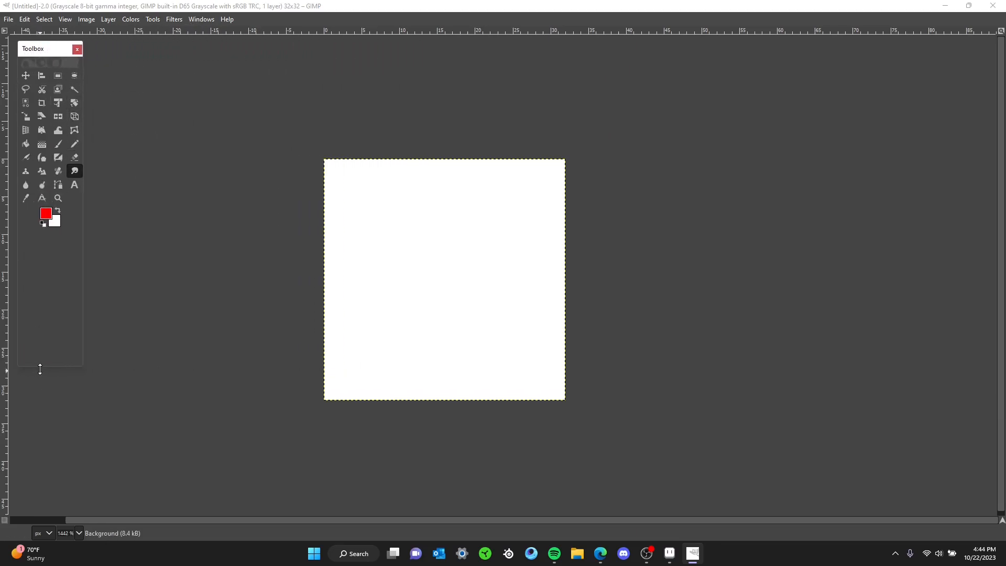
Step: Open the foreground color editor and show the Pencil's tool options below the toolbox
click(42, 216)
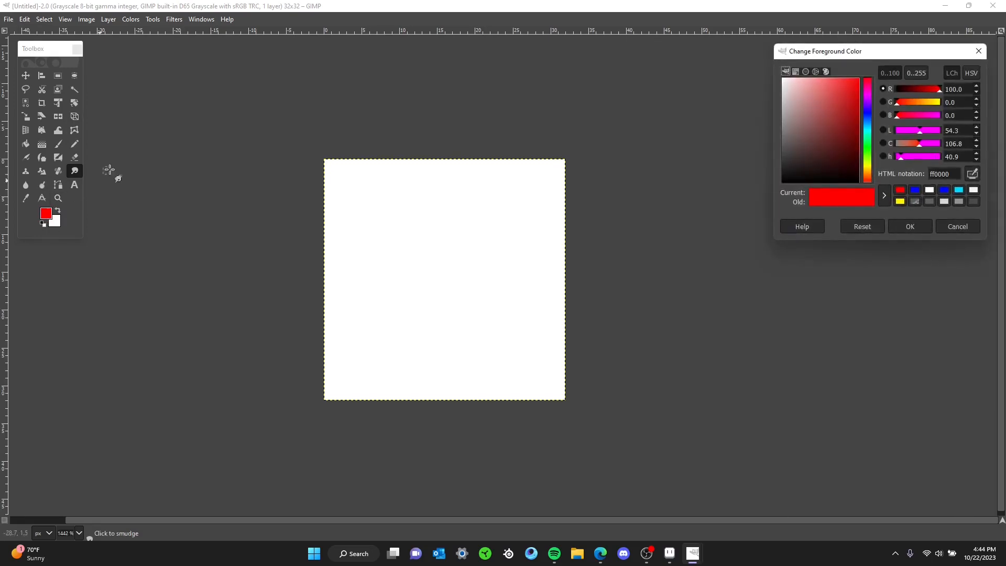
mouse_move(823, 56)
mouse_down()
mouse_move(62, 263)
mouse_move(846, 39)
mouse_move(823, 55)
mouse_up()
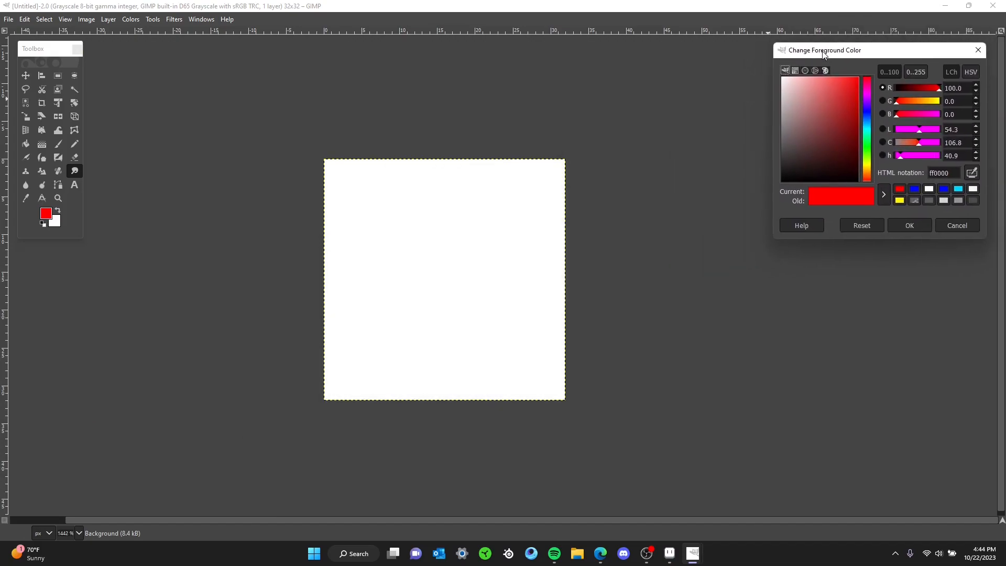
click(76, 145)
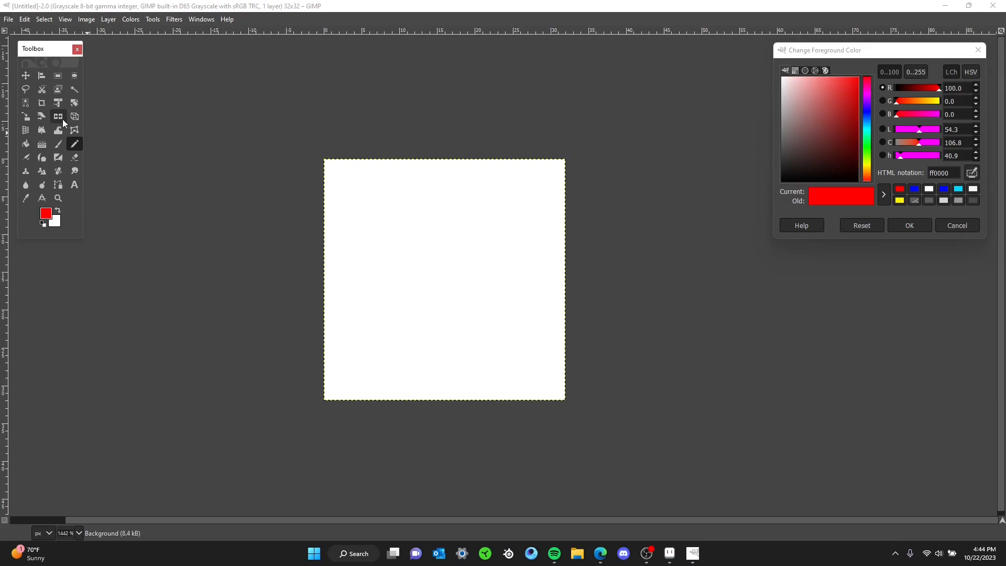
double_click(76, 144)
drag(69, 99, 59, 254)
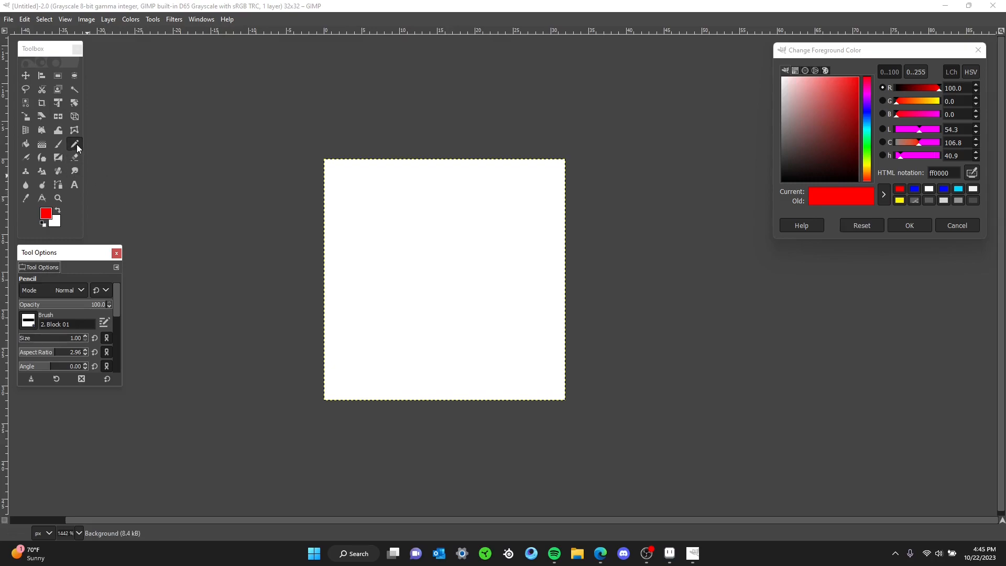
Step: Try a Paintbrush stroke across the canvas with the brush size at 8, and undo it
click(26, 340)
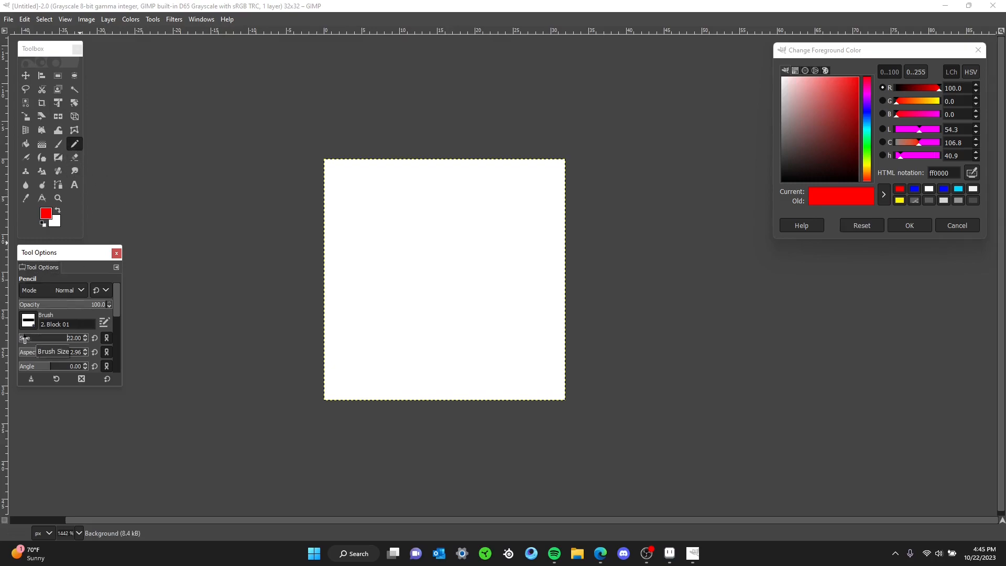
click(59, 148)
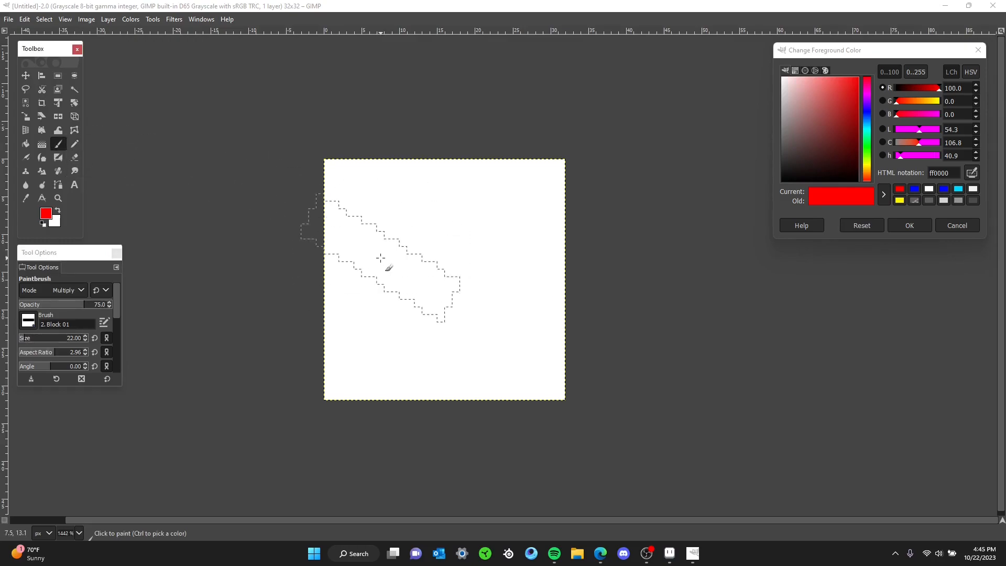
click(22, 338)
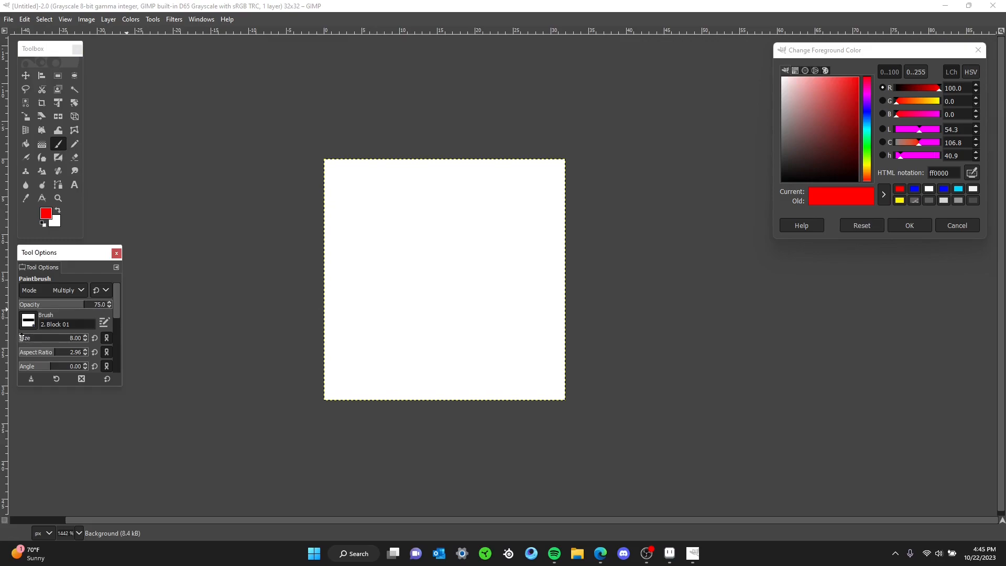
mouse_move(388, 245)
mouse_down()
mouse_move(411, 259)
mouse_move(494, 257)
mouse_move(418, 370)
mouse_move(398, 309)
mouse_move(545, 226)
mouse_move(524, 286)
mouse_up()
click(23, 338)
key(ctrl+z)
key(ctrl+z)
Step: Draw a curvy freehand test line with the Pencil at size 1, and undo it
click(75, 145)
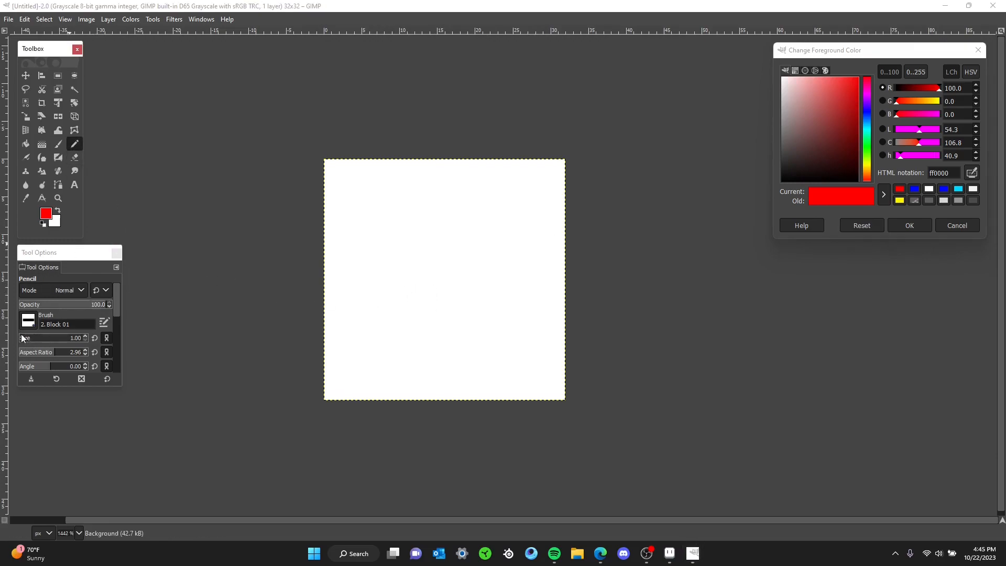
mouse_move(388, 245)
mouse_down()
mouse_move(444, 261)
mouse_move(389, 329)
mouse_move(402, 366)
mouse_move(417, 335)
mouse_up()
click(434, 321)
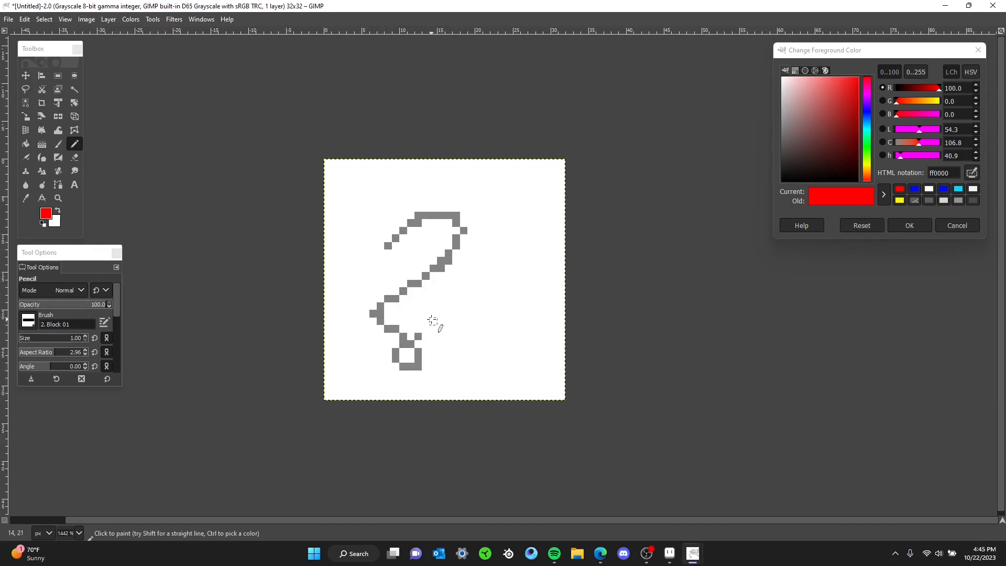
click(456, 313)
key(ctrl+z)
key(ctrl+z)
key(ctrl+z)
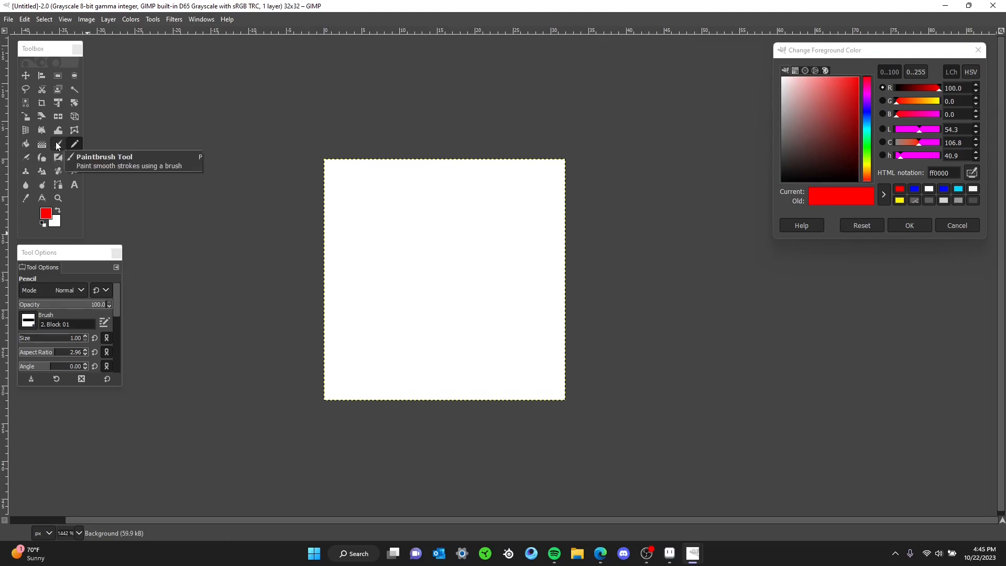
Step: Set the Pencil's brush size to 10 and scribble a large filled blob in the middle of the canvas
click(73, 148)
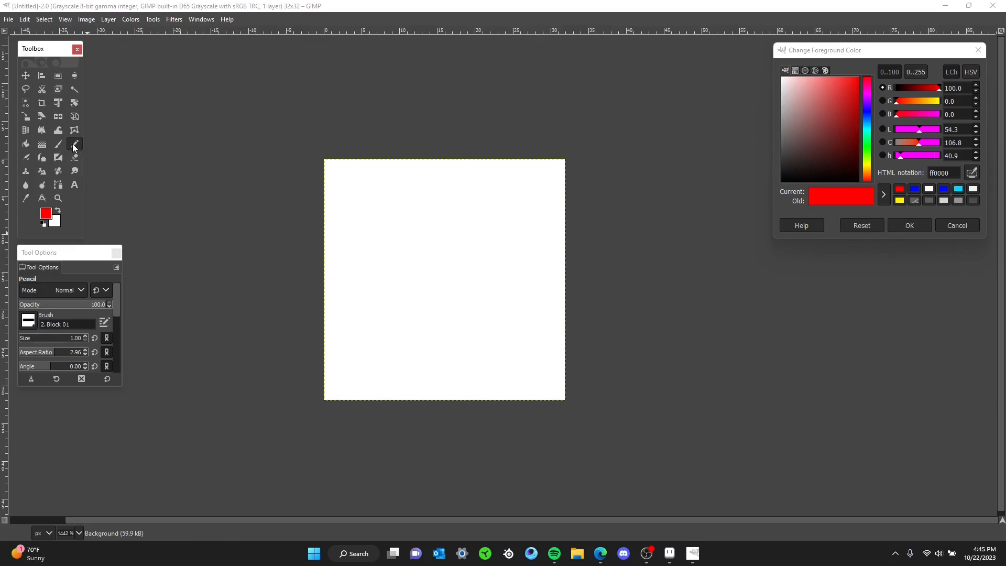
click(22, 337)
mouse_move(414, 245)
mouse_down()
mouse_move(438, 266)
mouse_move(407, 236)
mouse_move(425, 304)
mouse_up()
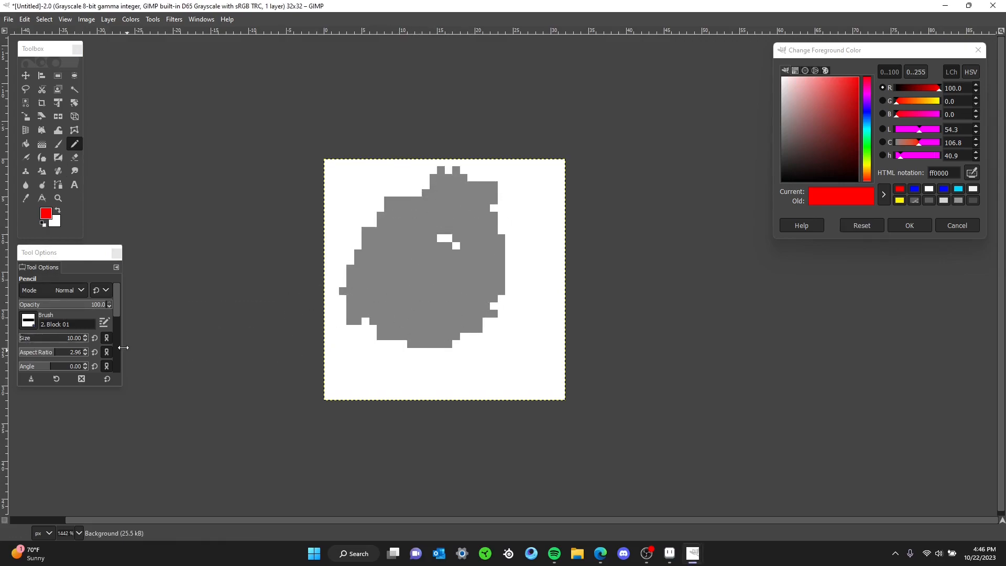
Step: Set the Pencil's brush size to 1
drag(25, 338, 12, 338)
click(52, 341)
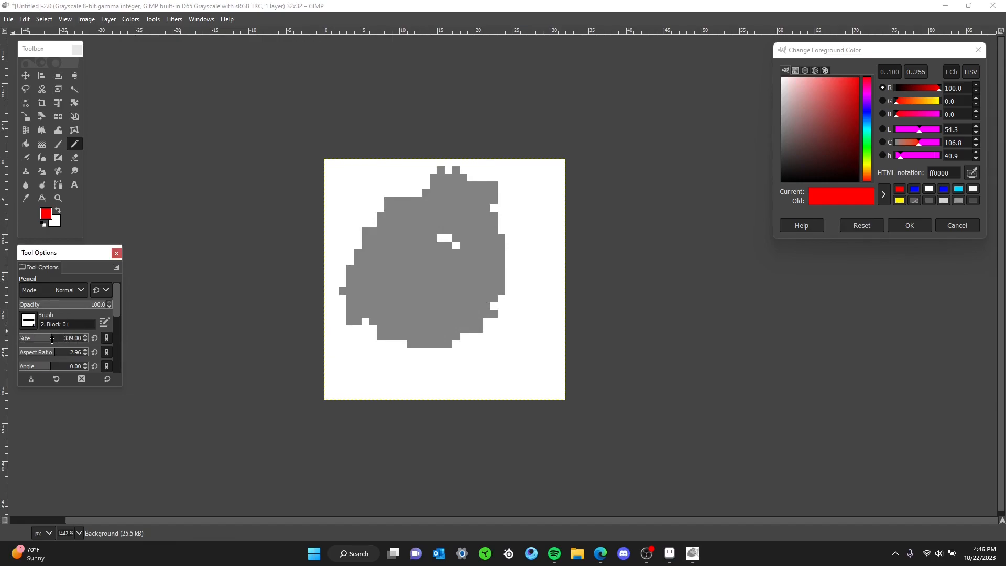
drag(56, 335, 83, 338)
key(Right)
key(Right)
text(1)
key(Return)
Step: Scribble size 1 Pencil test lines on the canvas and undo all strokes, including the large blob
drag(116, 293, 123, 300)
drag(350, 216, 387, 206)
key(ctrl+z)
key(ctrl+z)
key(ctrl+z)
key(ctrl+z)
key(ctrl+z)
key(ctrl+z)
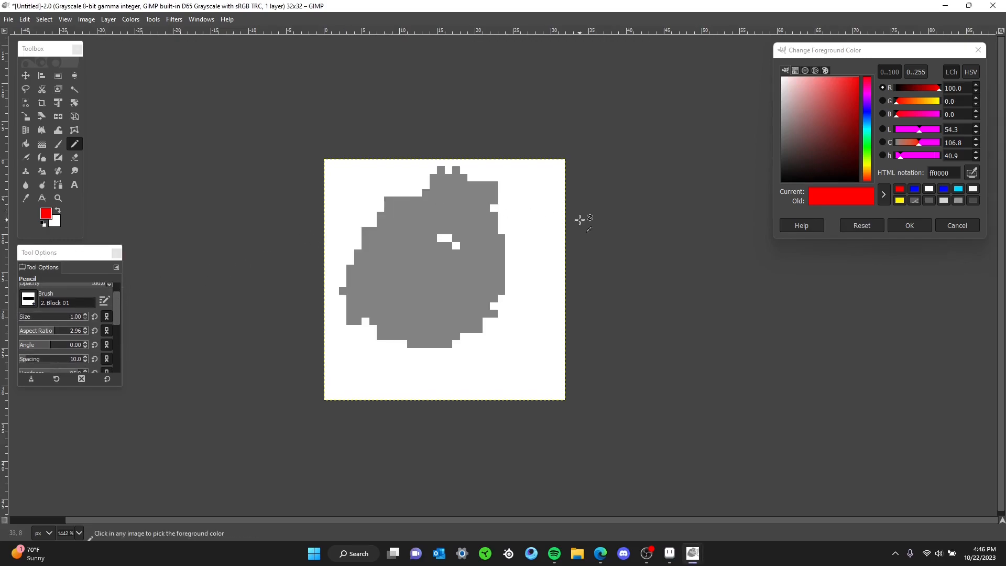
mouse_move(380, 234)
mouse_down()
mouse_move(449, 217)
mouse_move(463, 231)
mouse_move(472, 253)
mouse_move(442, 290)
mouse_up()
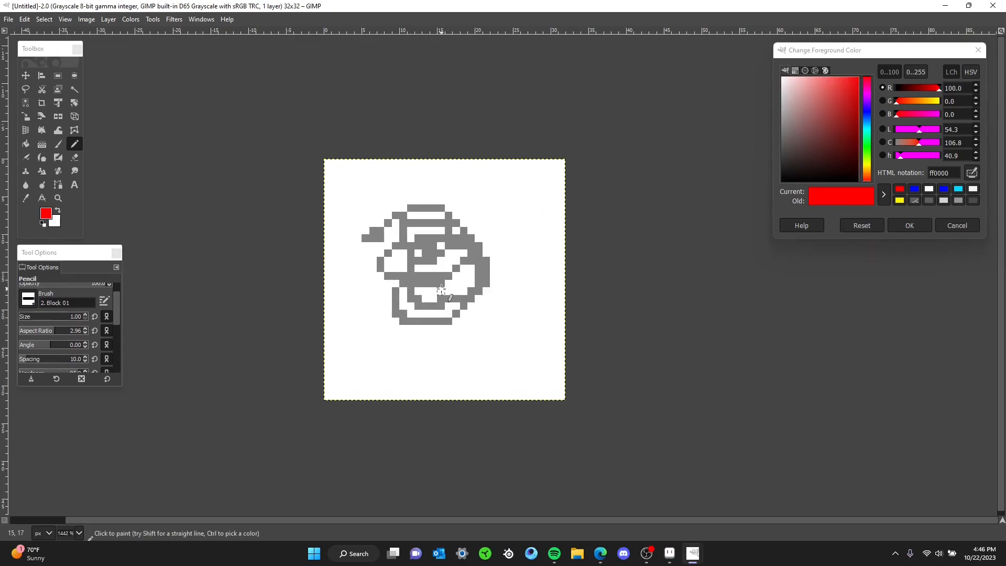
key(ctrl+z)
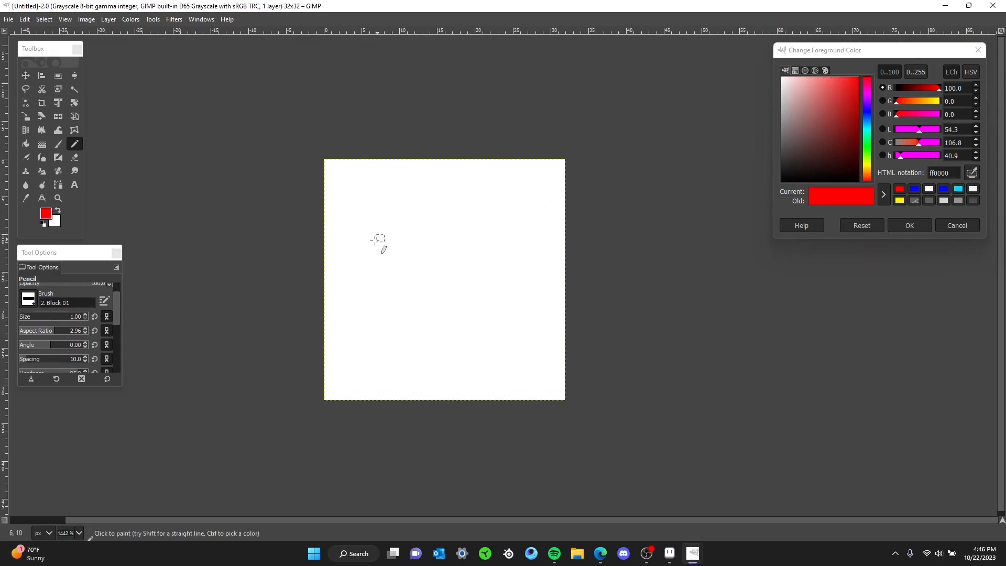
Step: Convert the image mode to RGB and try a red Pencil stroke, undoing it
click(86, 19)
mouse_move(103, 56)
click(228, 56)
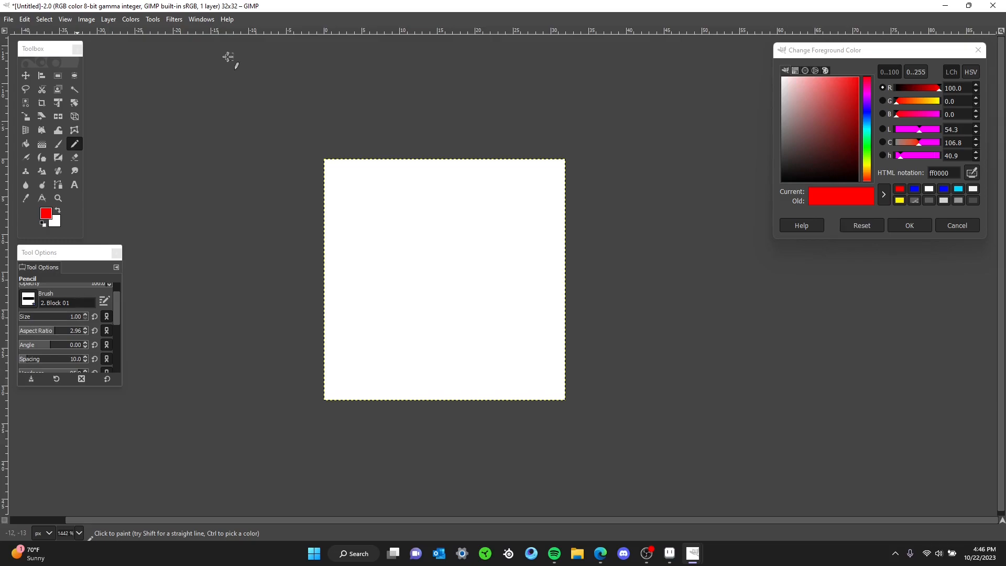
mouse_move(348, 238)
mouse_down()
mouse_move(399, 205)
mouse_move(405, 279)
mouse_move(454, 282)
mouse_up()
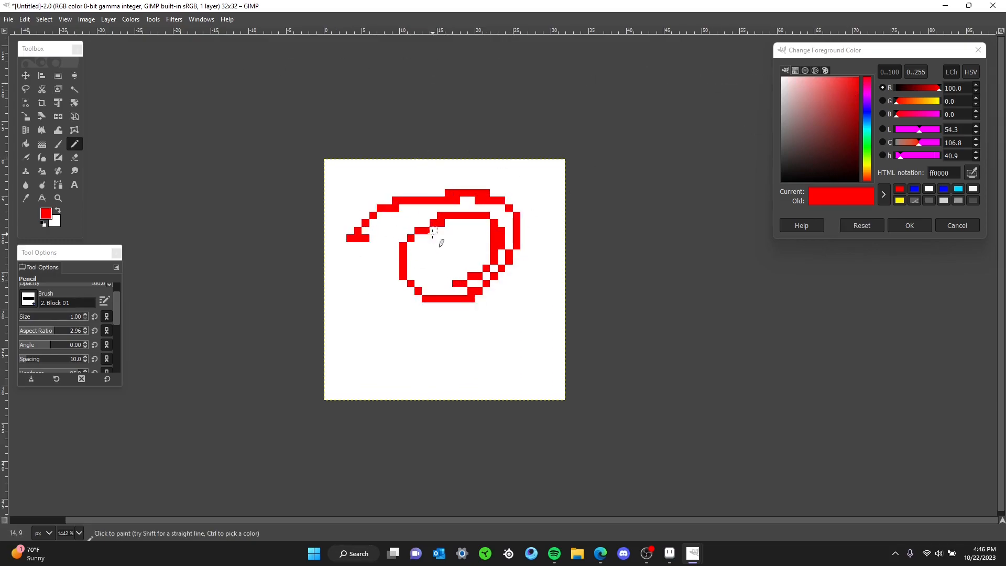
key(ctrl+z)
Step: Draw Pencil test strokes at reduced opacities, the last at 80.8, and undo them
scroll(437, 275, up, 1)
scroll(433, 273, up, 1)
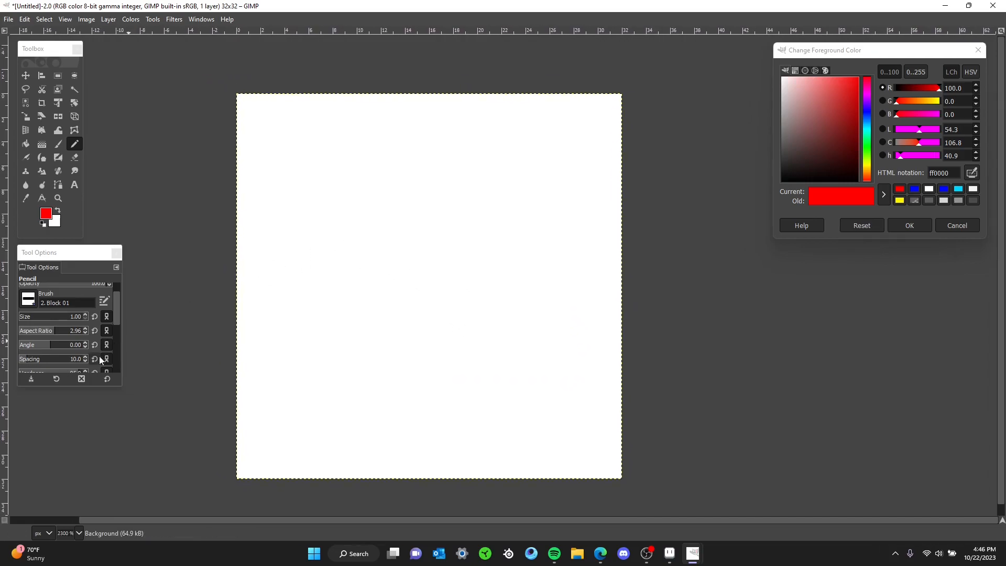
scroll(114, 306, up, 2)
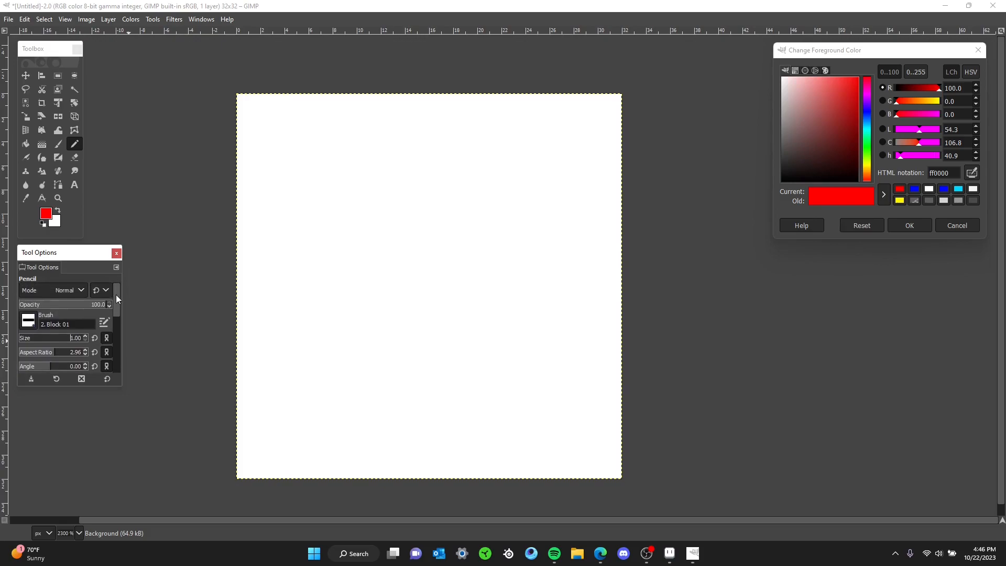
click(67, 304)
drag(54, 305, 52, 305)
mouse_move(363, 220)
mouse_down()
mouse_move(486, 160)
mouse_move(419, 271)
mouse_move(366, 307)
mouse_move(365, 246)
mouse_move(463, 313)
mouse_move(399, 362)
mouse_move(421, 229)
mouse_up()
drag(80, 304, 89, 305)
mouse_move(339, 375)
mouse_down()
mouse_move(442, 353)
mouse_move(400, 321)
mouse_up()
key(ctrl+z)
key(ctrl+z)
key(ctrl+z)
key(ctrl+z)
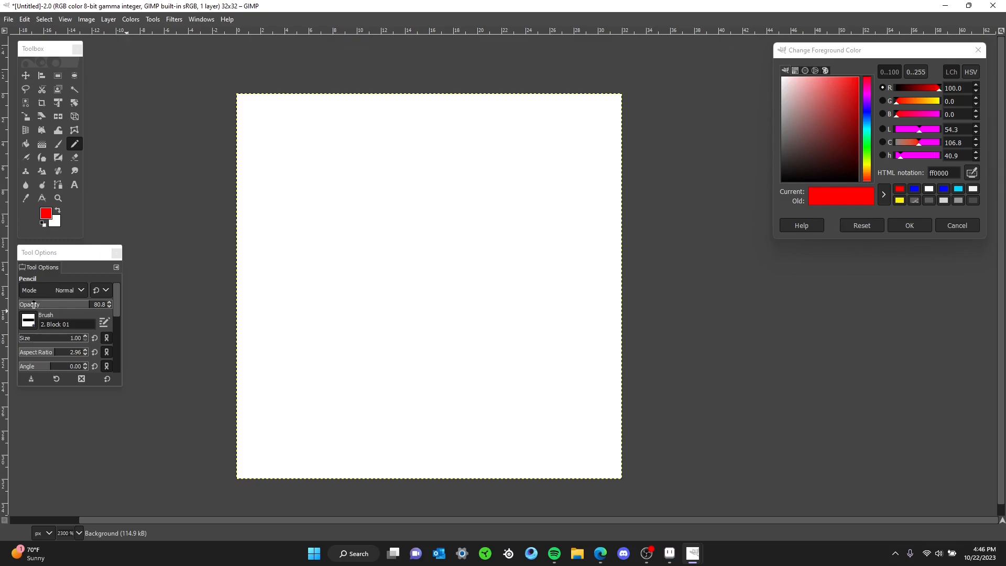
Step: Raise the Pencil's opacity to 100, draw a red test loop near the canvas center, and undo it
drag(36, 305, 223, 305)
mouse_move(406, 251)
mouse_down()
mouse_move(389, 265)
mouse_move(439, 244)
mouse_up()
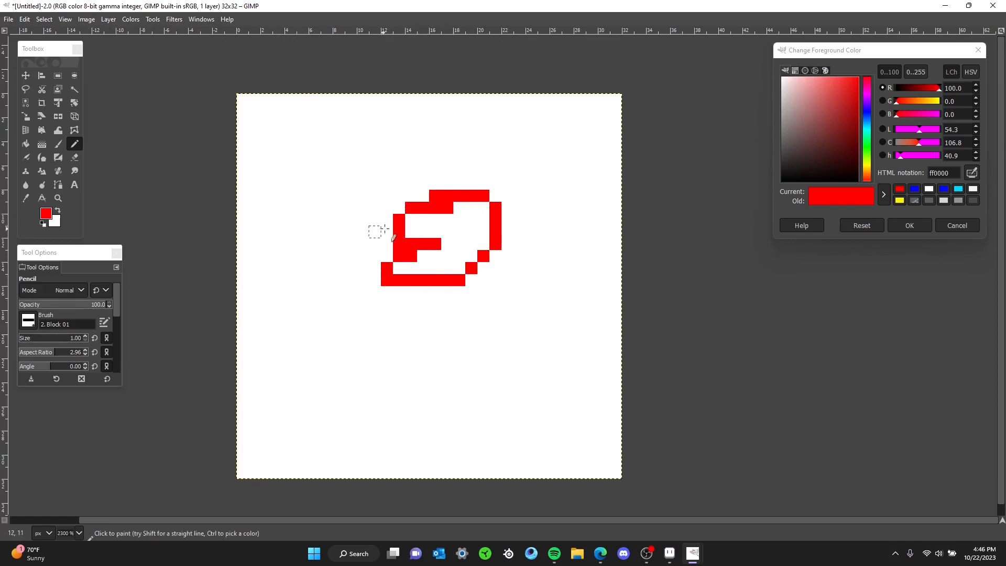
key(ctrl+z)
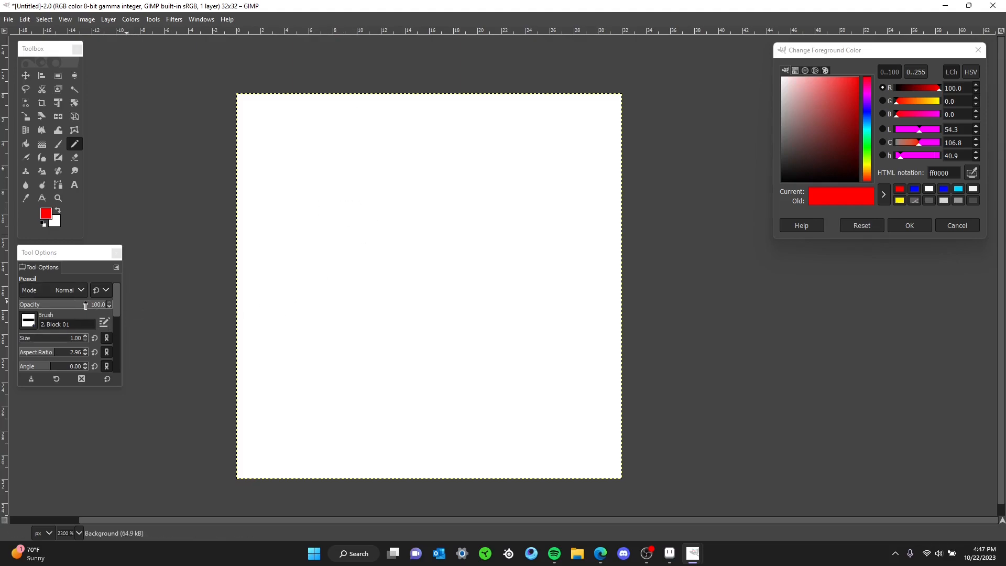
Step: Lower the Pencil's opacity to 71.9 and paint repeatedly over a single pixel near the canvas center in red
drag(100, 304, 86, 306)
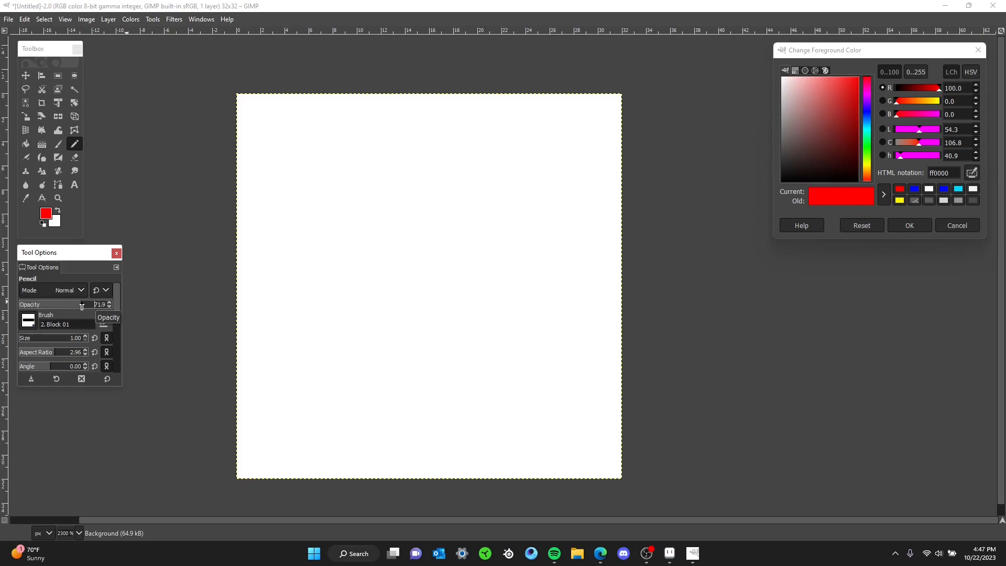
scroll(360, 269, up, 2)
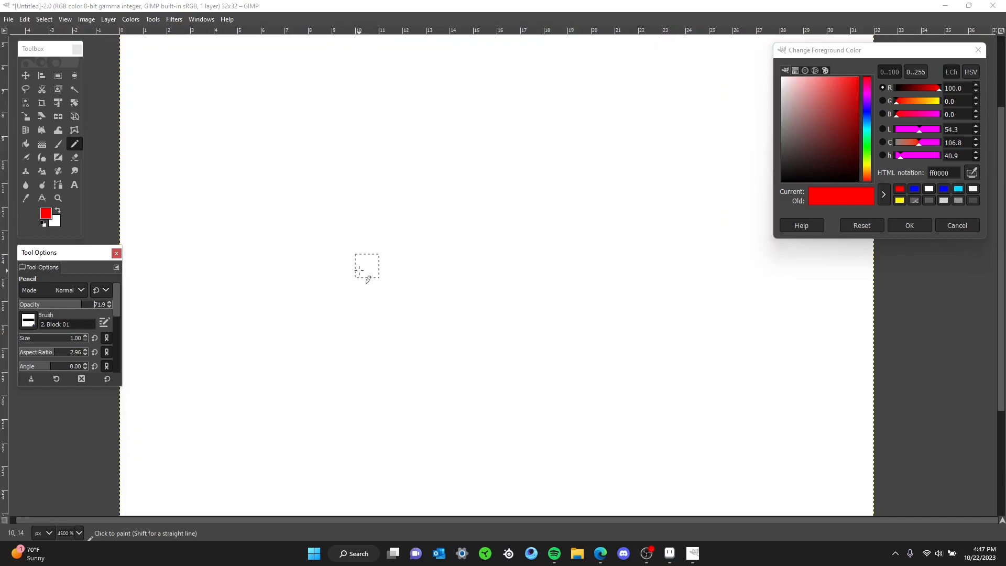
click(364, 266)
click(364, 266)
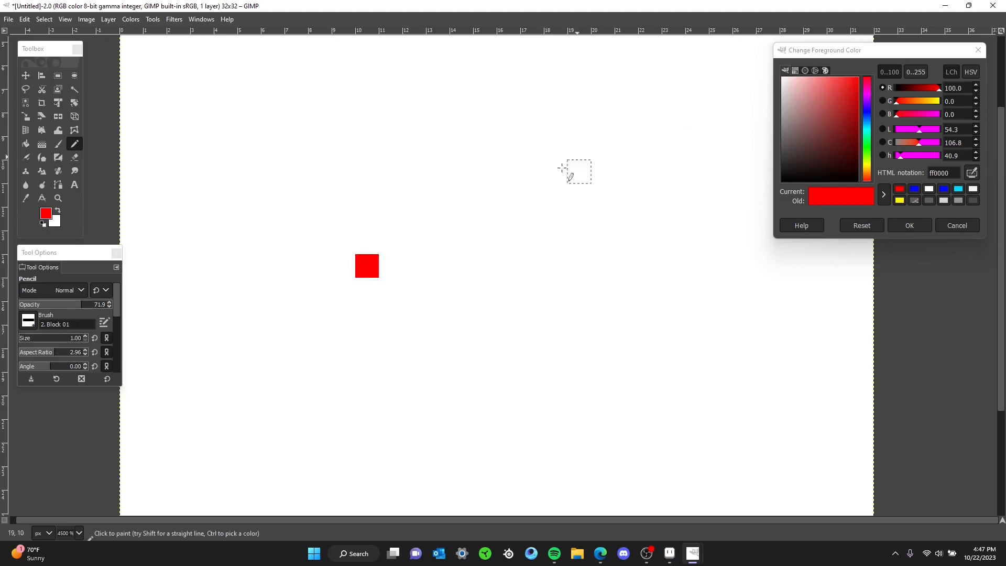
Step: Restore the Pencil's opacity to 100 and remove the single red pixel with the Eraser
drag(81, 304, 108, 304)
scroll(400, 288, down, 2)
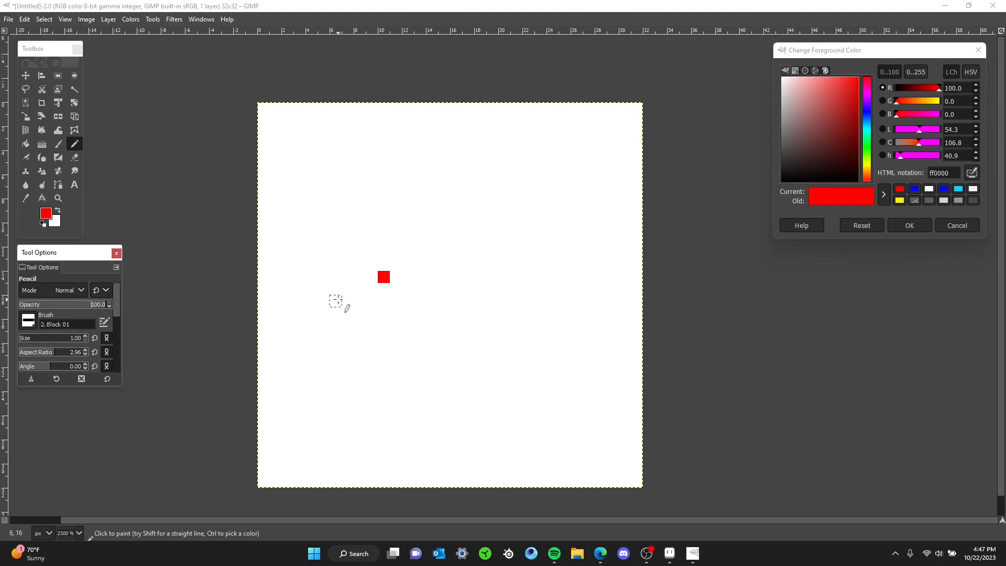
click(75, 158)
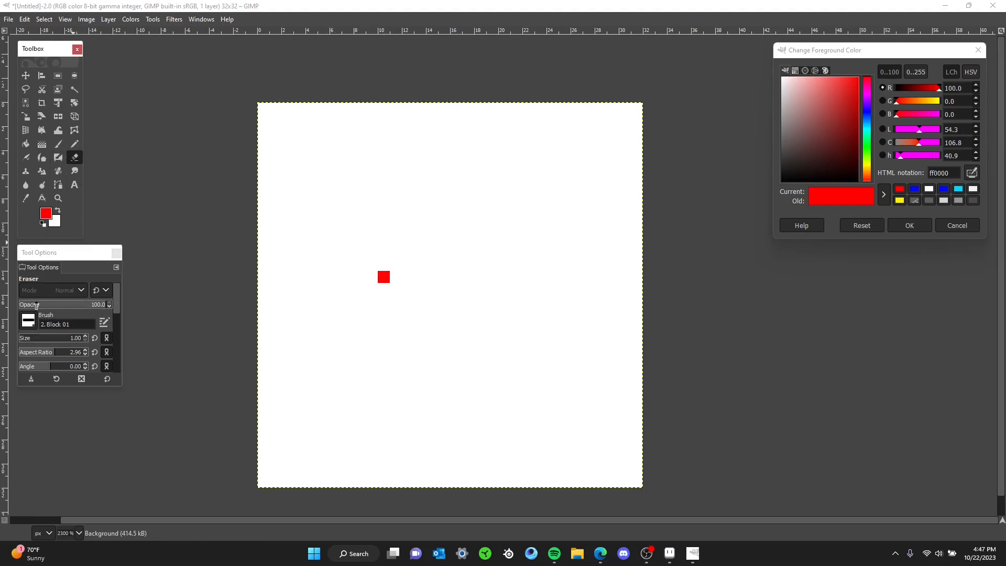
click(384, 278)
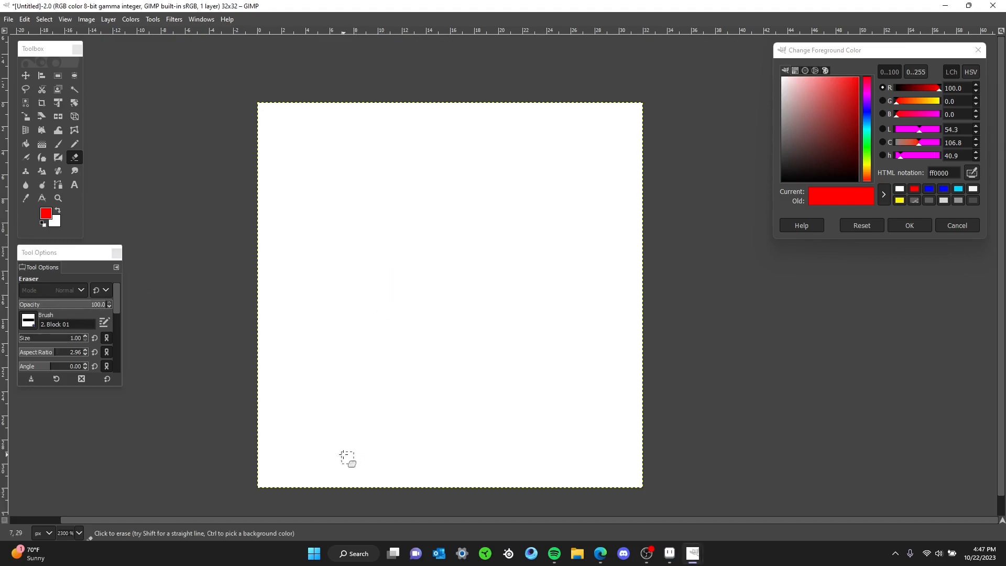
Step: Try the Eraser at 62.9 opacity on a small red Pencil patch, clear the test, and restore its opacity to 100
drag(221, 216, 196, 199)
drag(94, 304, 75, 309)
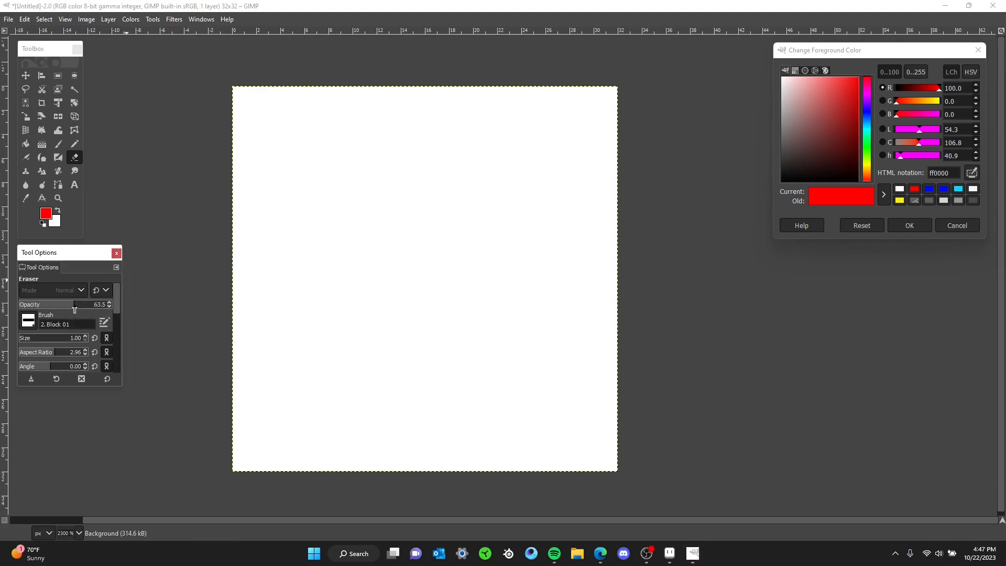
click(74, 146)
mouse_move(359, 261)
mouse_down()
mouse_move(399, 254)
mouse_move(383, 261)
mouse_up()
click(74, 157)
mouse_move(332, 231)
mouse_down()
mouse_move(348, 272)
mouse_move(386, 261)
mouse_move(385, 225)
mouse_up()
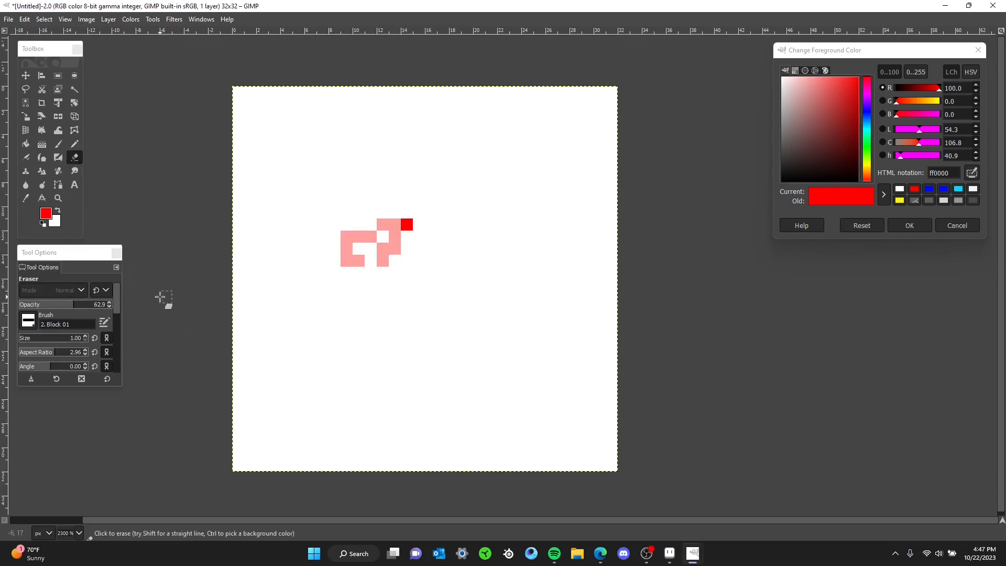
mouse_move(99, 305)
mouse_down()
mouse_move(118, 306)
mouse_move(61, 311)
mouse_move(359, 287)
mouse_move(468, 213)
mouse_move(375, 222)
mouse_move(247, 258)
mouse_up()
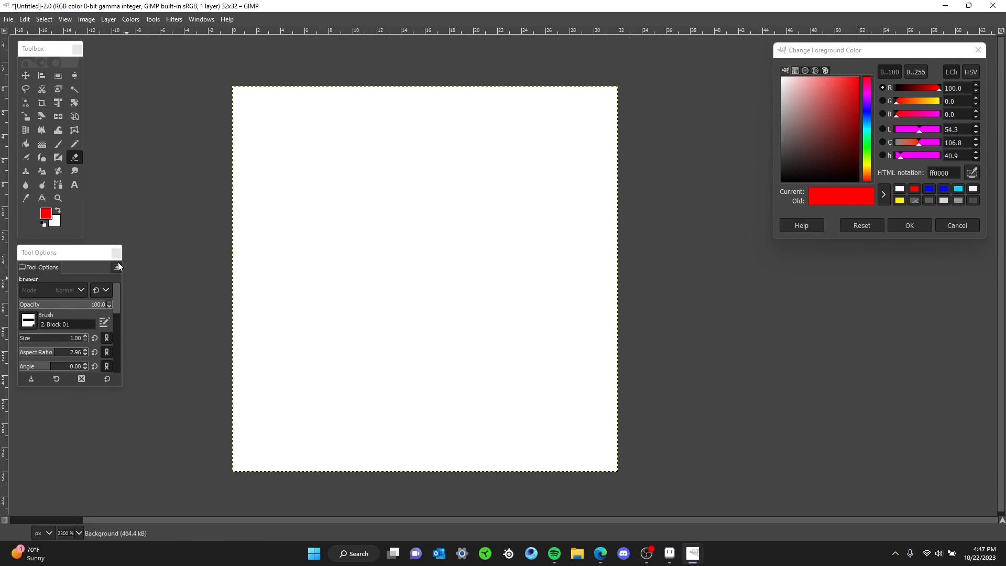
Step: Try filling the entire blank canvas with red using Bucket Fill, and undo the fill
click(72, 144)
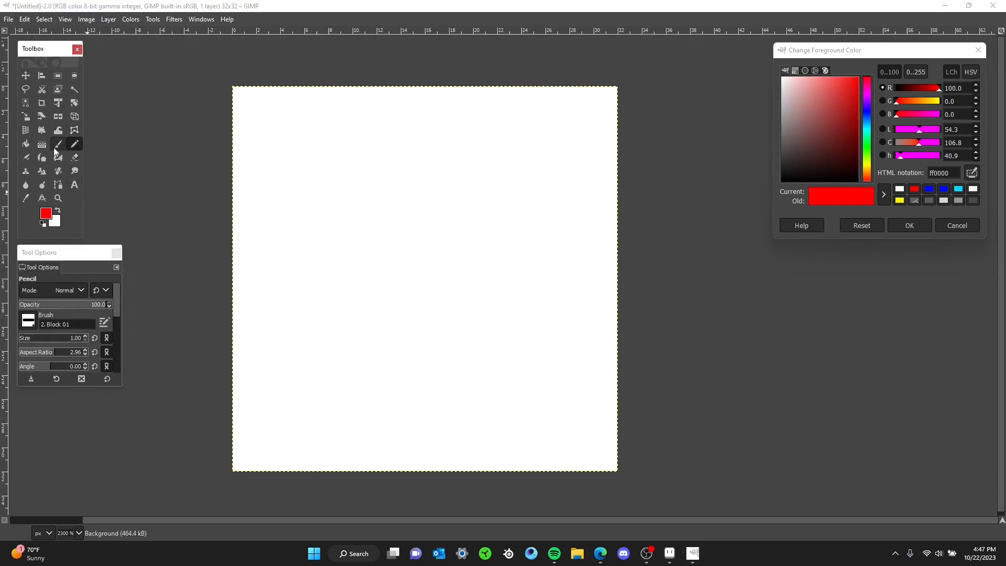
click(27, 146)
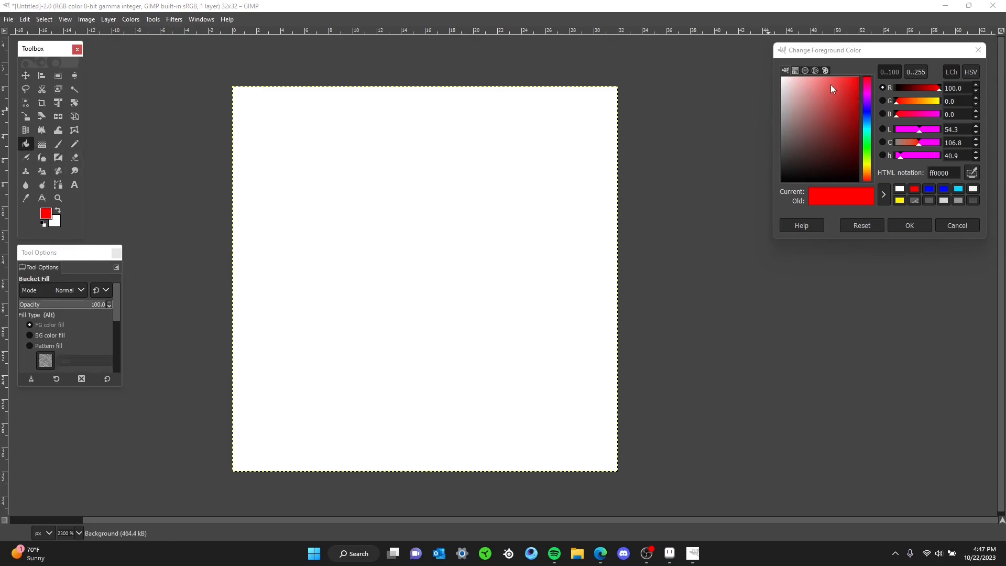
click(379, 216)
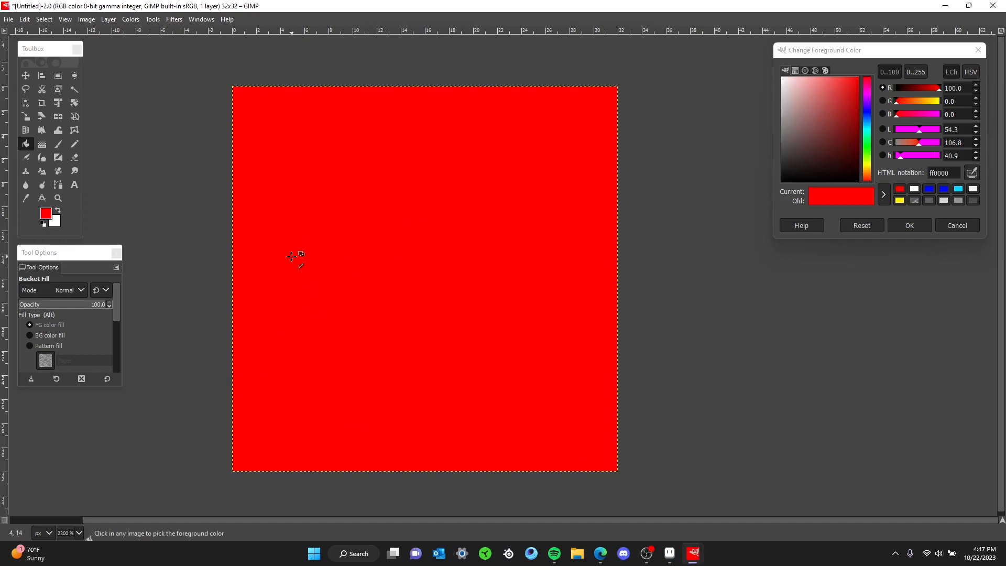
key(ctrl+z)
Step: Draw a large closed freehand outline in red with the Pencil, sealing the gap on its left side
key(n)
mouse_move(329, 278)
mouse_down()
mouse_move(317, 237)
mouse_move(542, 158)
mouse_move(543, 341)
mouse_move(309, 329)
mouse_up()
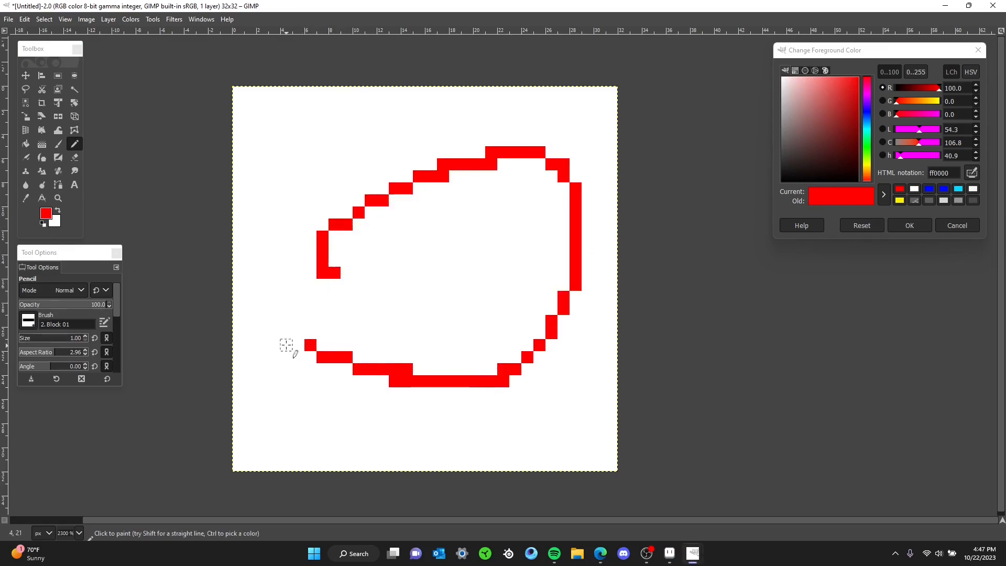
drag(322, 283, 310, 338)
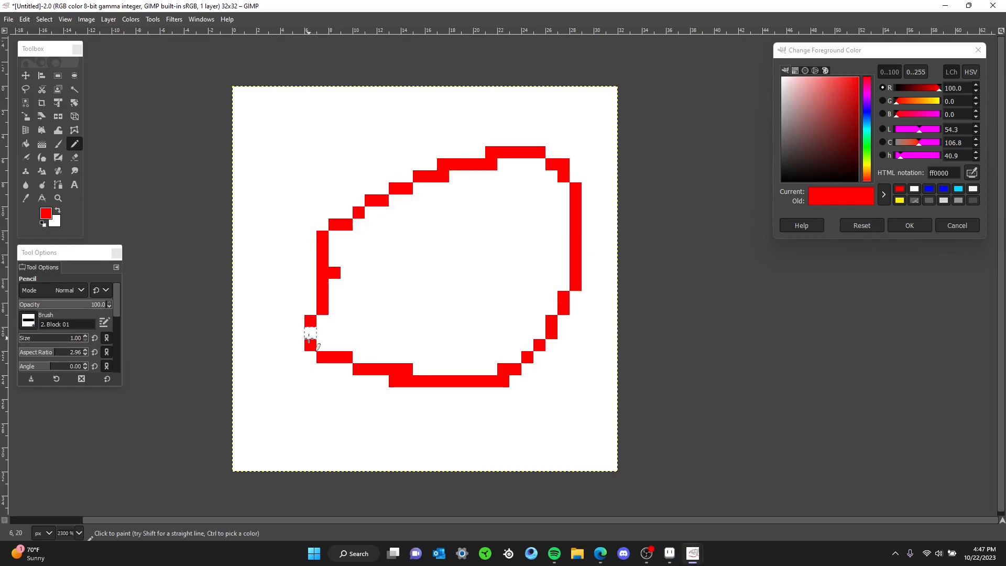
Step: Try Bucket Fill inside the closed outline with red and with black, undoing each fill
click(27, 147)
click(439, 249)
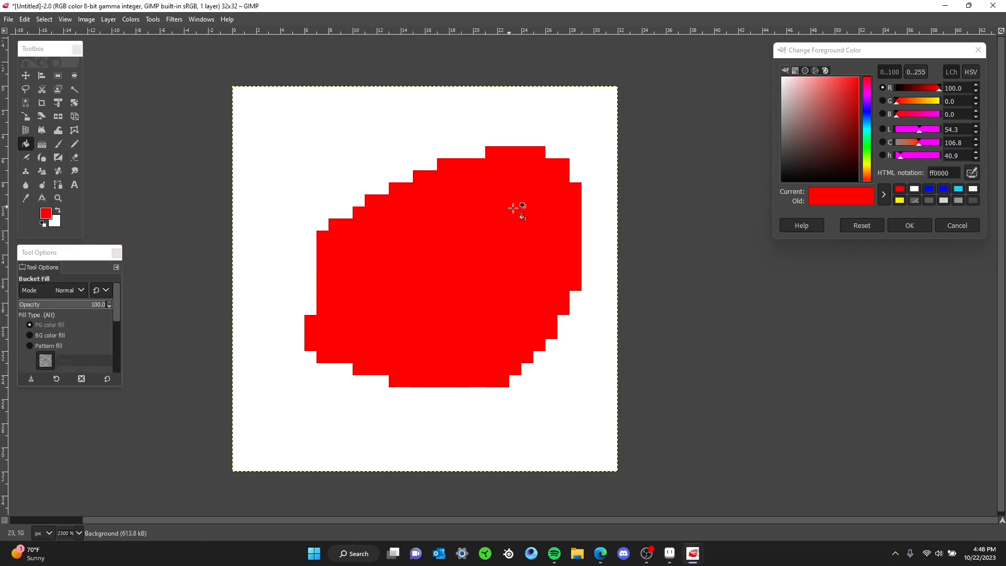
key(ctrl+z)
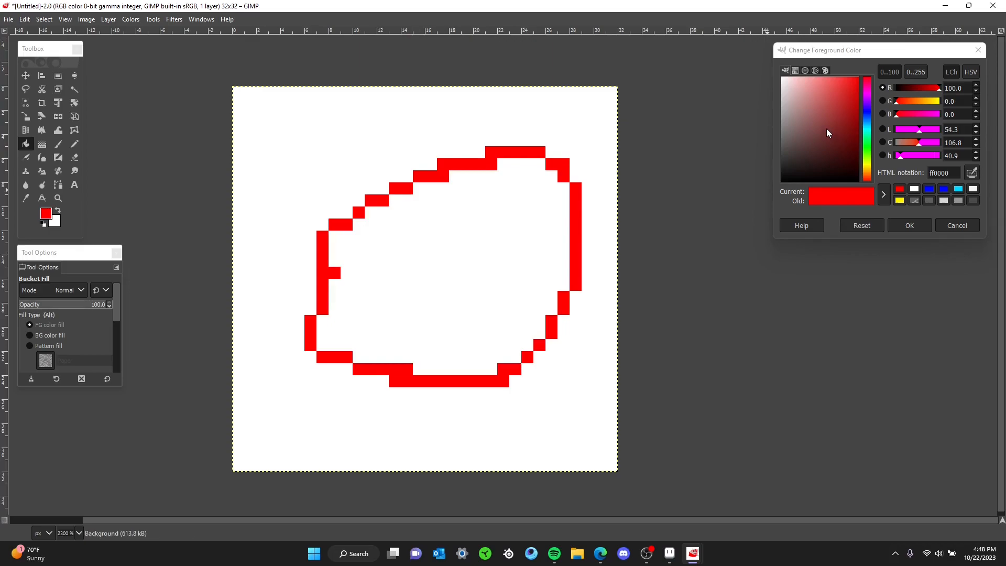
click(827, 131)
key(d)
click(439, 233)
key(ctrl+z)
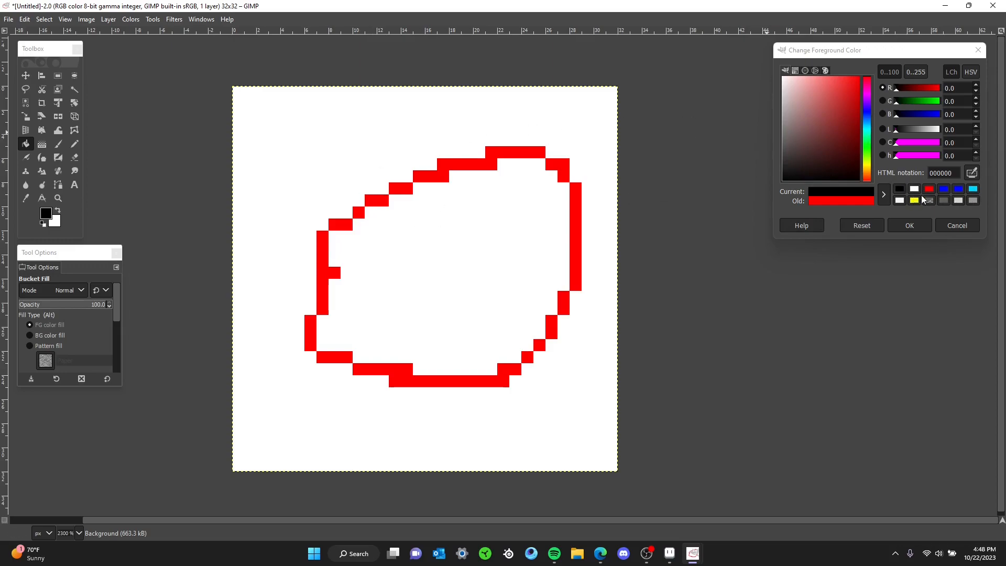
Step: Set the foreground color to blue 0072ff and draw a small Pencil shape inside the red outline
mouse_move(869, 127)
mouse_down()
mouse_move(869, 118)
mouse_move(872, 137)
mouse_move(869, 83)
mouse_move(869, 184)
mouse_move(868, 81)
mouse_move(870, 165)
mouse_move(867, 118)
mouse_up()
drag(834, 85, 868, 71)
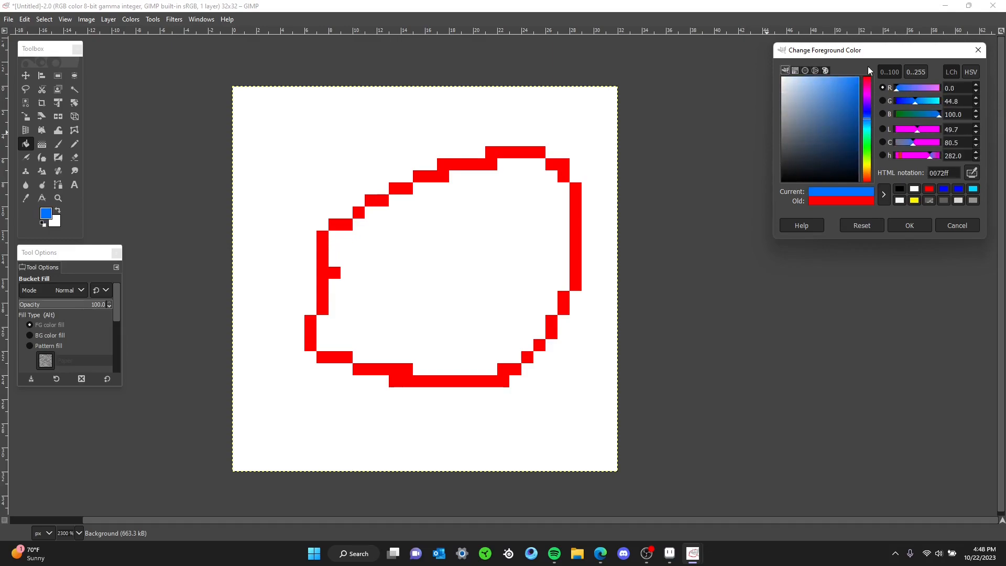
click(910, 226)
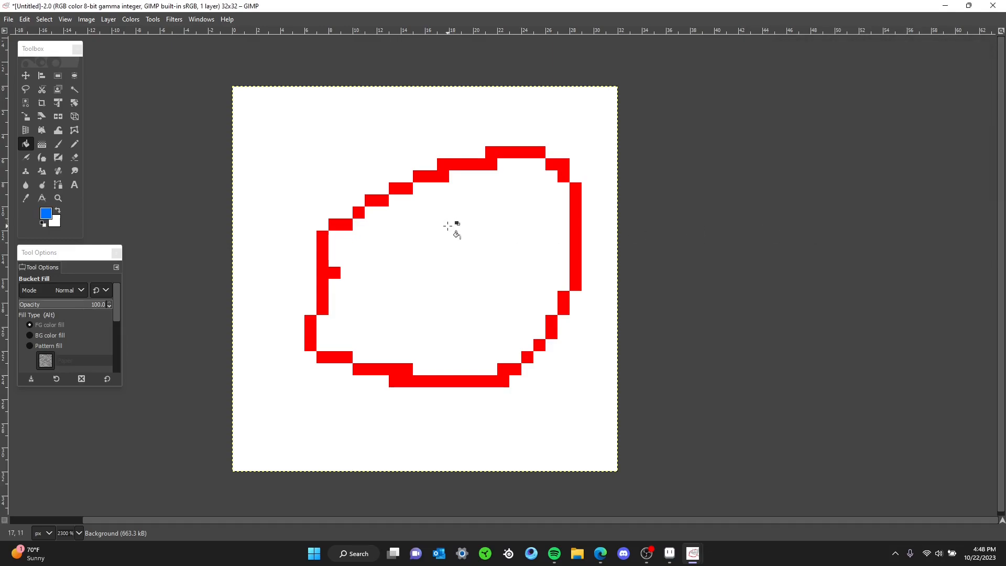
click(75, 145)
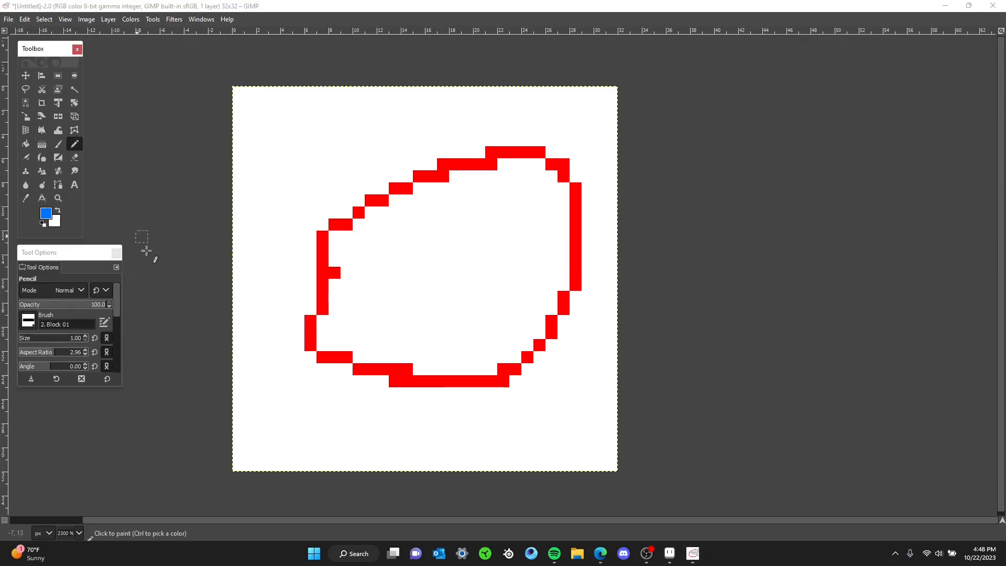
mouse_move(417, 260)
mouse_down()
mouse_move(419, 249)
mouse_move(438, 260)
mouse_up()
Step: Draw a dark green Pencil stroke below the blue shape and a bright green 3dff00 stroke over it
click(46, 213)
click(842, 141)
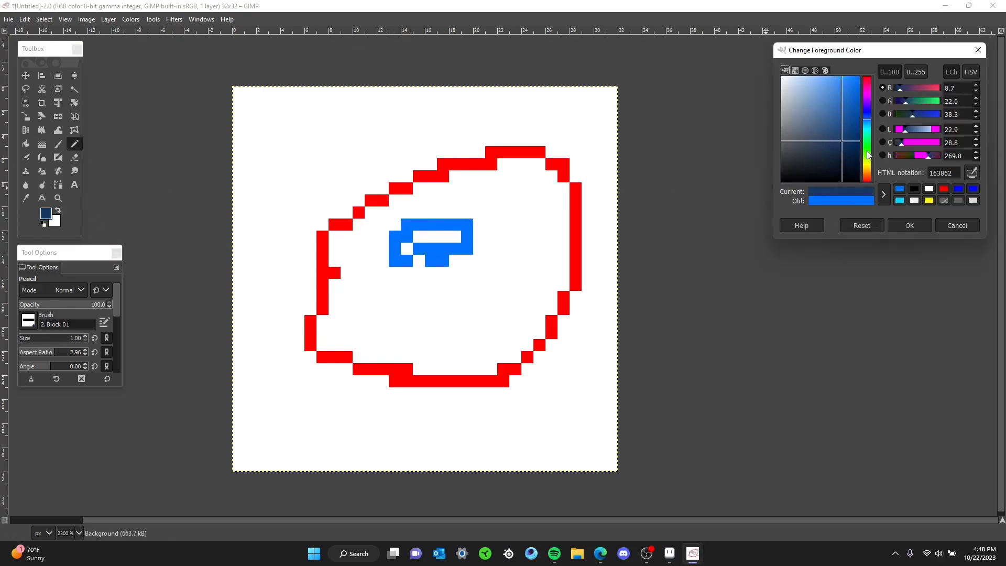
click(867, 151)
drag(471, 297, 515, 249)
drag(841, 158, 859, 76)
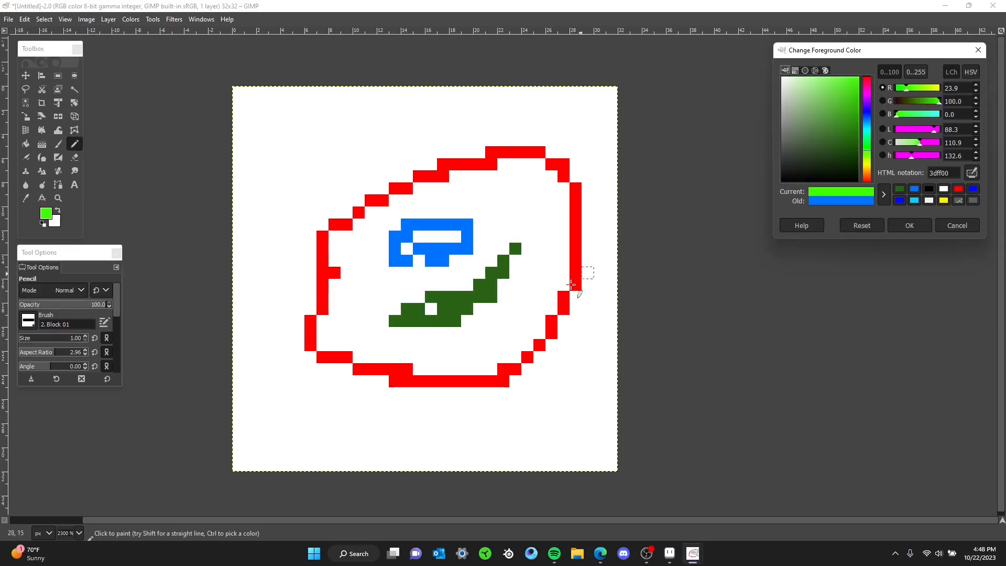
mouse_move(443, 321)
mouse_down()
mouse_move(496, 320)
mouse_move(479, 201)
mouse_up()
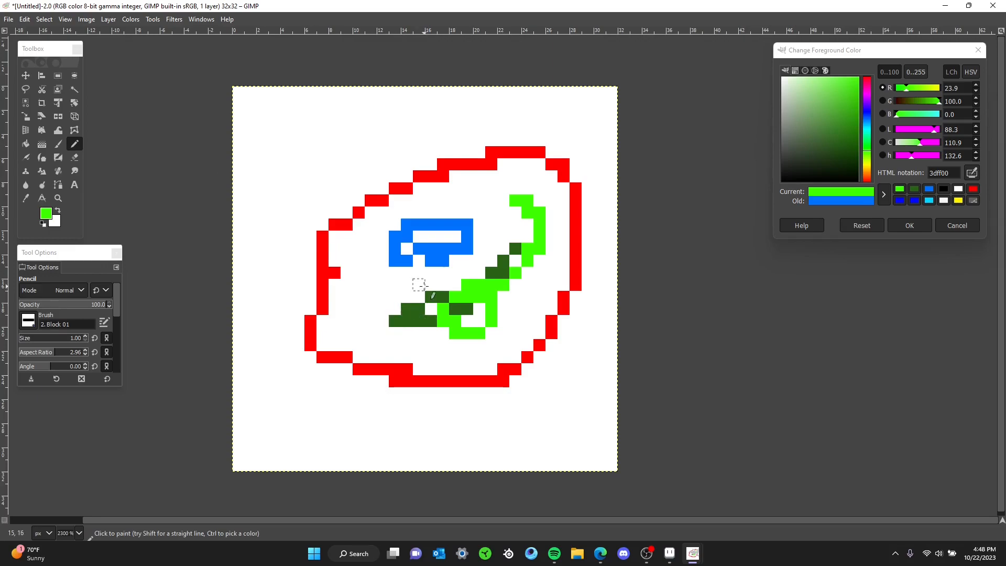
Step: Replace a trial foreground color of 00b7ff with the blue sampled from the inner shape, and draw a Pencil loop above the red outline
drag(422, 244, 442, 255)
drag(864, 110, 868, 123)
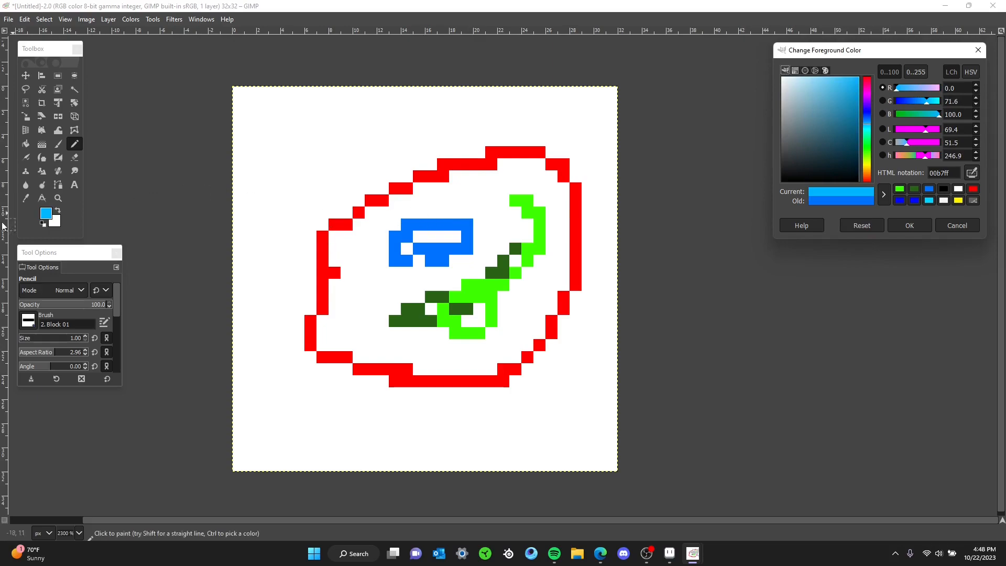
click(26, 199)
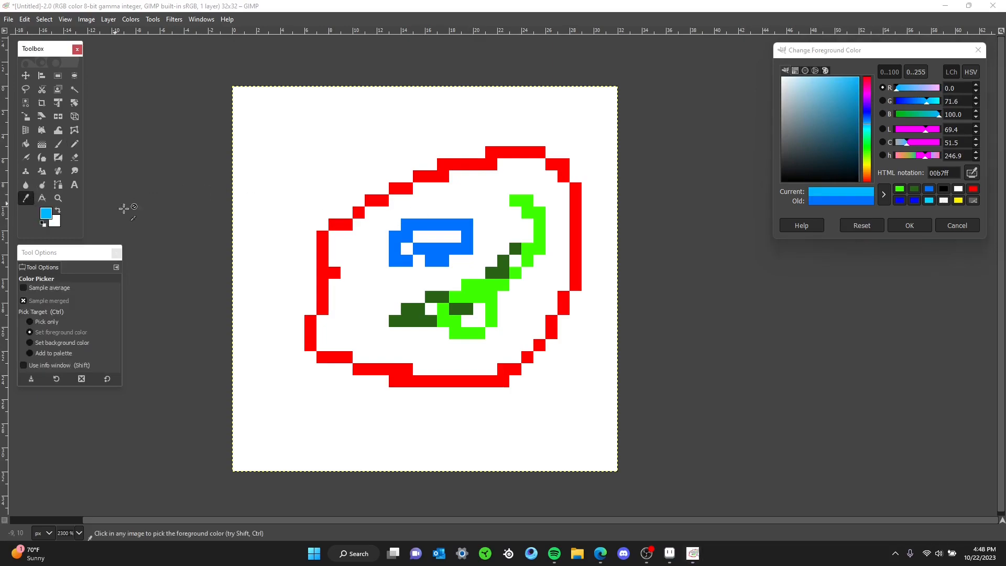
click(410, 227)
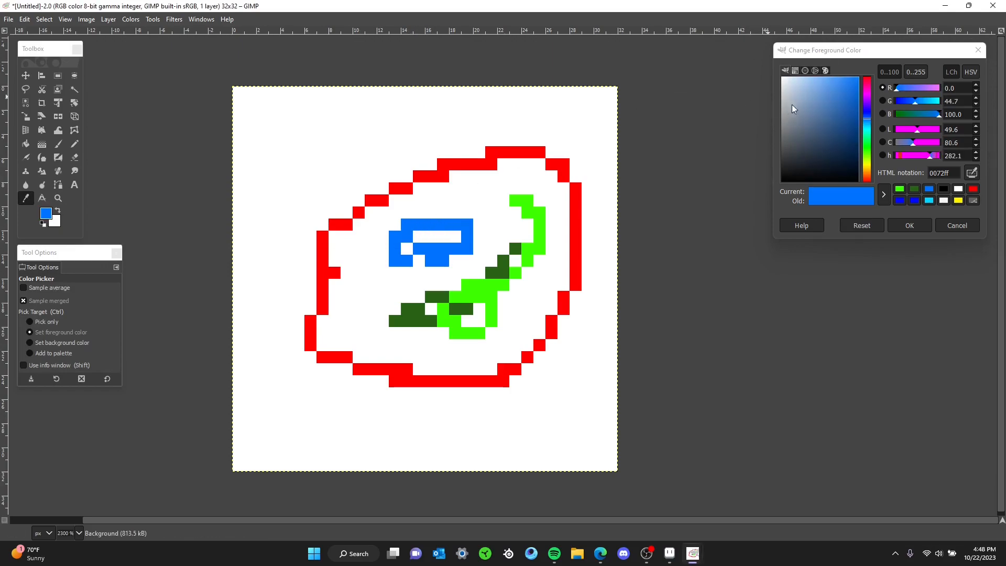
click(75, 144)
mouse_move(324, 155)
mouse_down()
mouse_move(398, 173)
mouse_move(373, 174)
mouse_up()
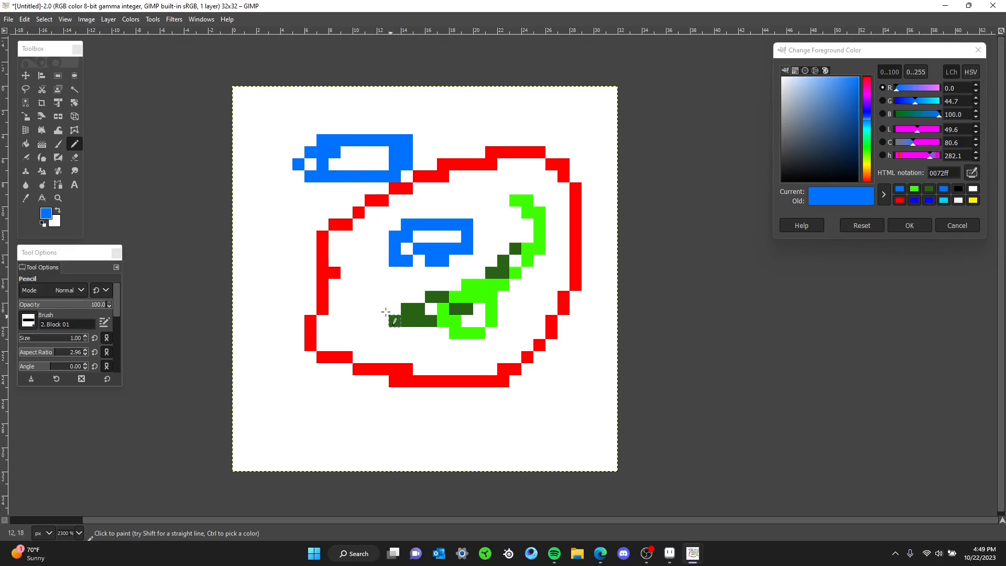
Step: Erase the whole canvas with the Eraser enlarged to size 764, and return its size to 1
click(74, 157)
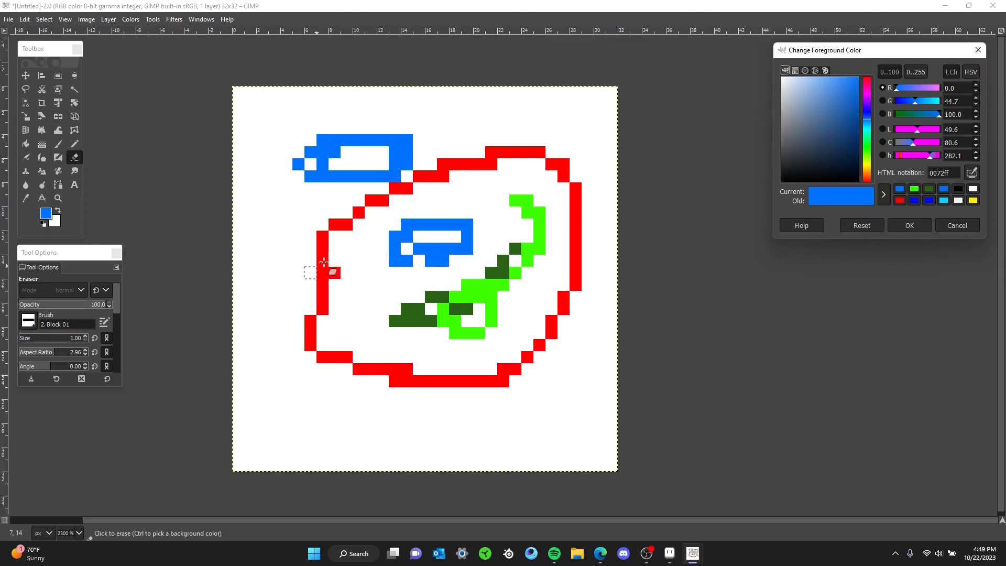
scroll(286, 164, up, 2)
scroll(372, 240, down, 4)
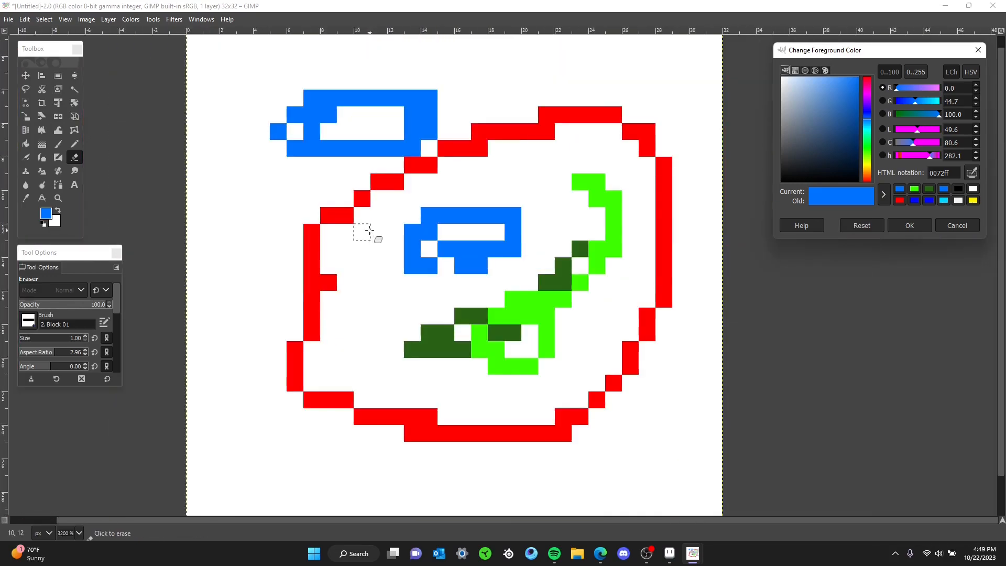
drag(23, 338, 72, 339)
click(364, 182)
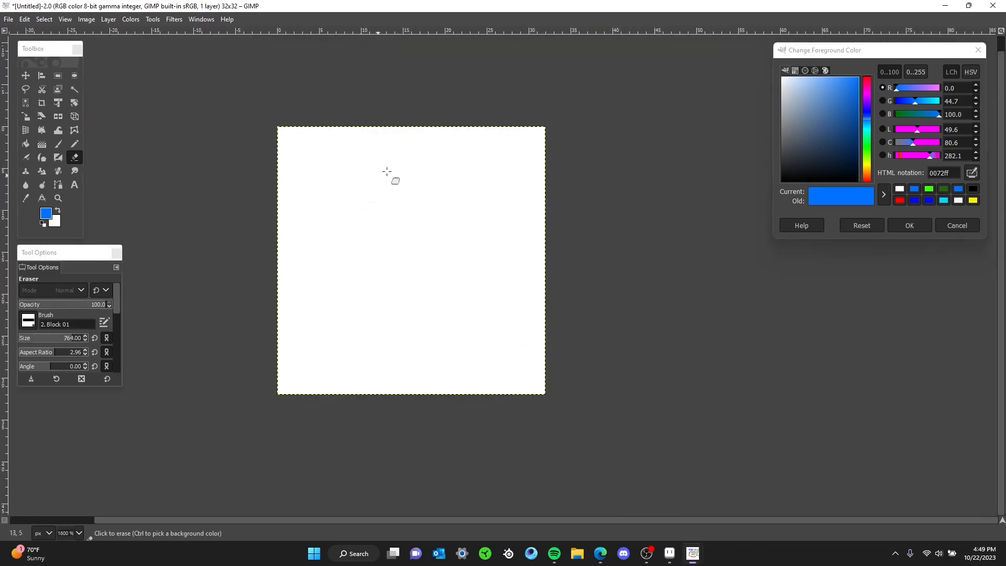
scroll(362, 283, up, 2)
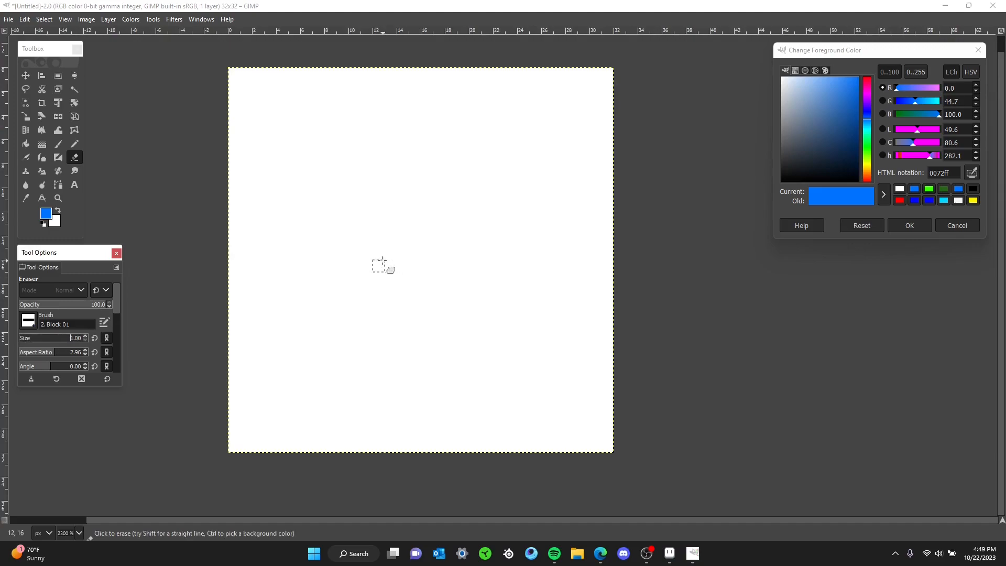
drag(340, 258, 337, 256)
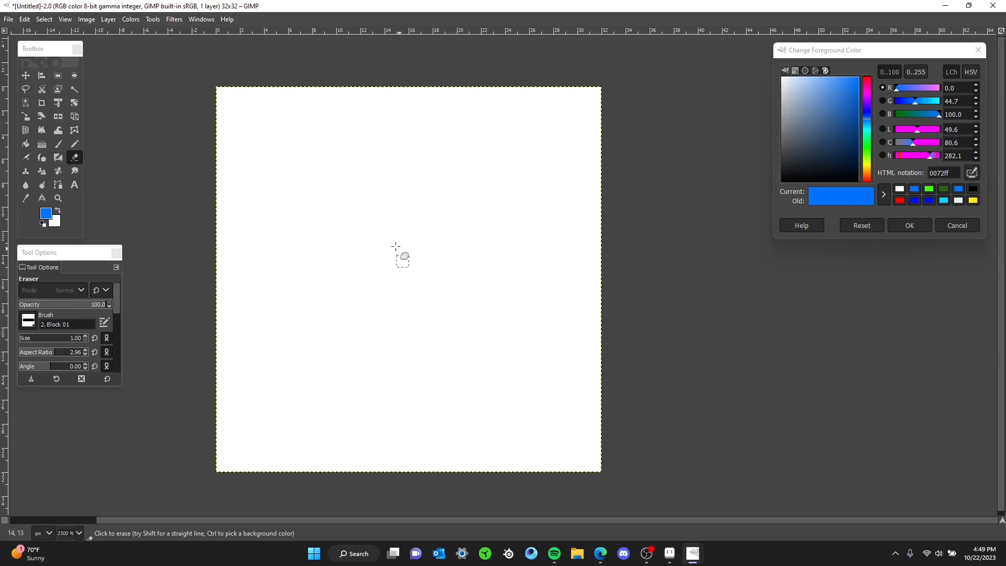
Step: Scribble overlapping blue Pencil loops across the canvas and fill the enclosed white gaps with blue using Bucket Fill
click(75, 144)
mouse_move(234, 225)
mouse_down()
mouse_move(278, 203)
mouse_move(542, 298)
mouse_move(407, 274)
mouse_move(345, 299)
mouse_up()
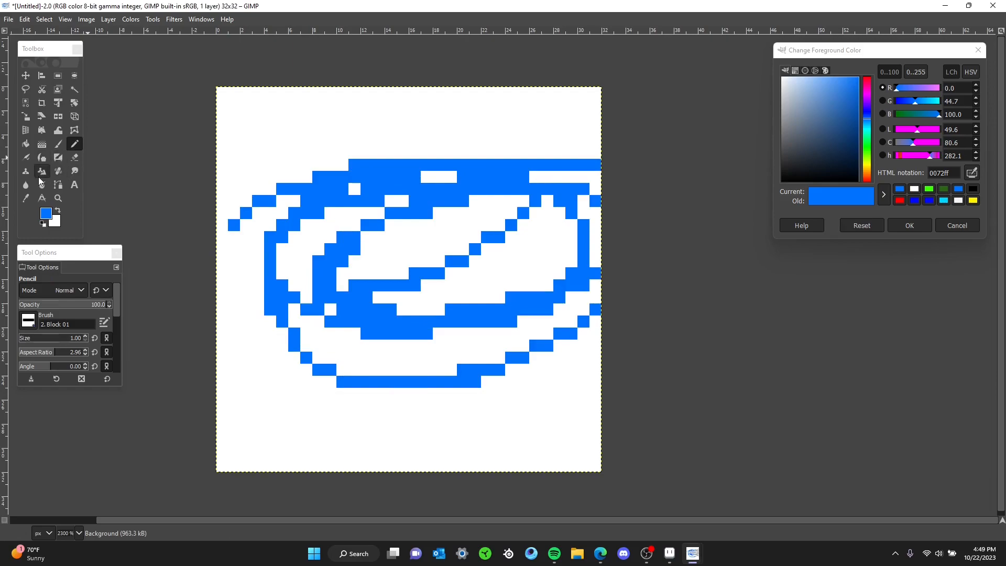
click(26, 143)
click(386, 284)
click(344, 256)
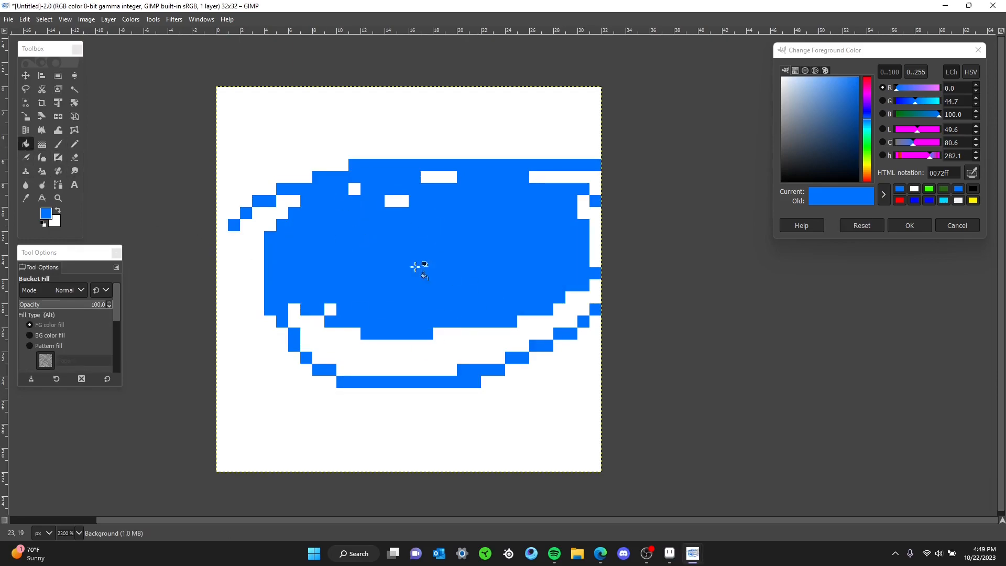
click(452, 278)
click(441, 177)
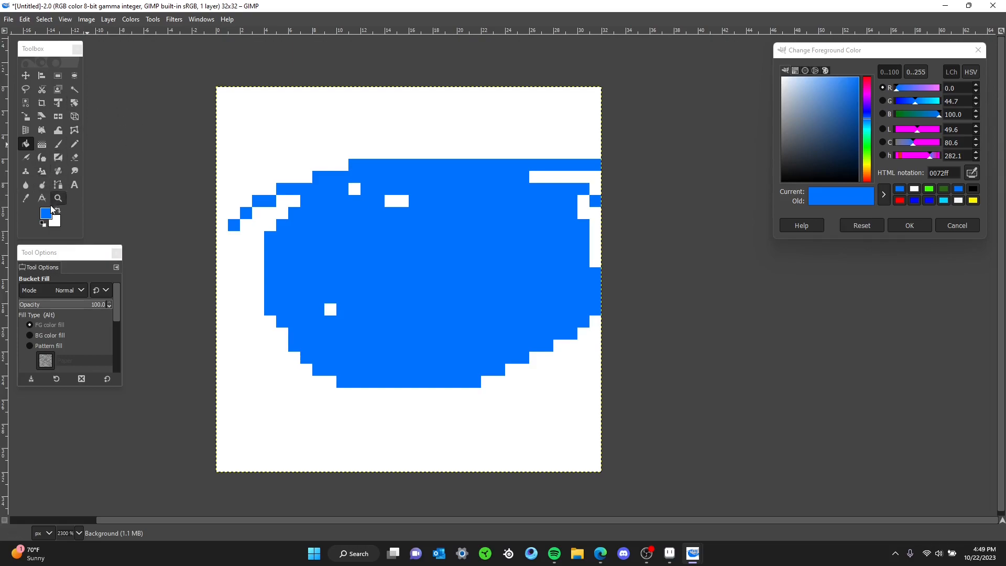
Step: Erase the blue scribble from the whole canvas with an enlarged Eraser and set its size back to 1
click(74, 157)
scroll(321, 255, up, 1)
scroll(322, 255, down, 1)
drag(24, 338, 45, 338)
mouse_move(222, 277)
mouse_down()
mouse_move(406, 237)
mouse_move(341, 262)
mouse_up()
drag(40, 337, 19, 338)
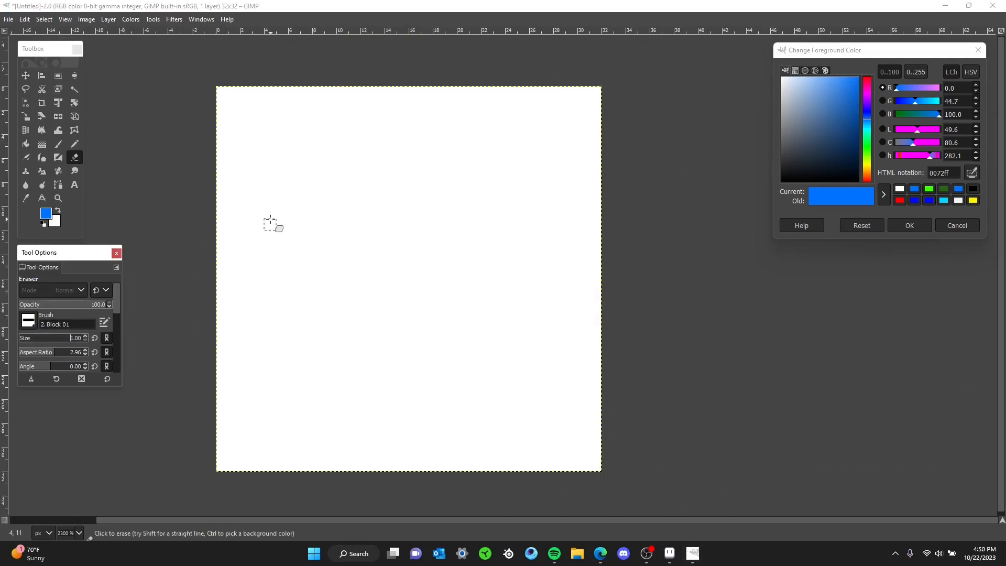
Step: Scribble overlapping blue Pencil loops in the middle of the canvas and add an alpha channel to the layer
click(74, 142)
mouse_move(337, 186)
mouse_down()
mouse_move(427, 325)
mouse_move(471, 361)
mouse_move(418, 345)
mouse_move(460, 269)
mouse_move(455, 189)
mouse_up()
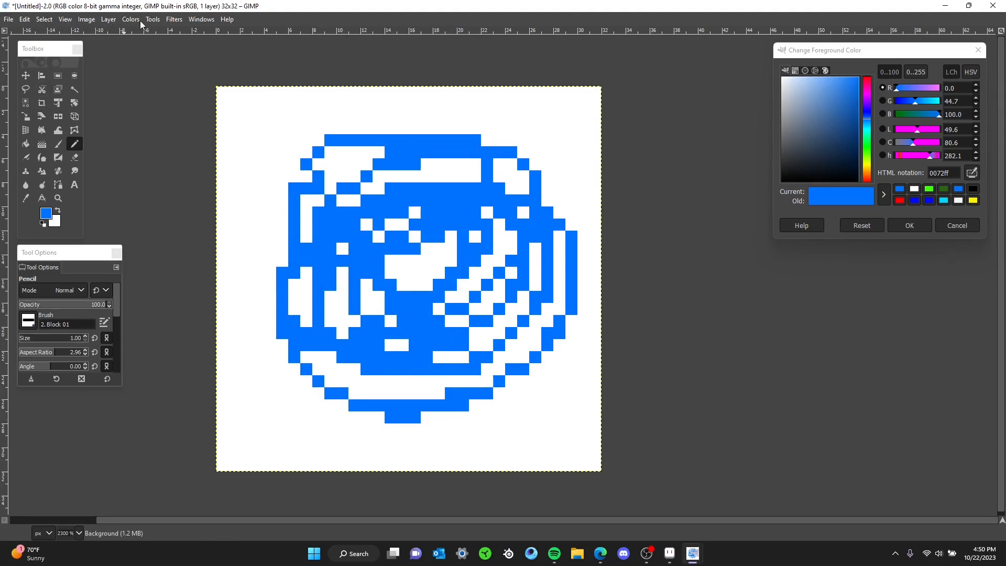
click(109, 19)
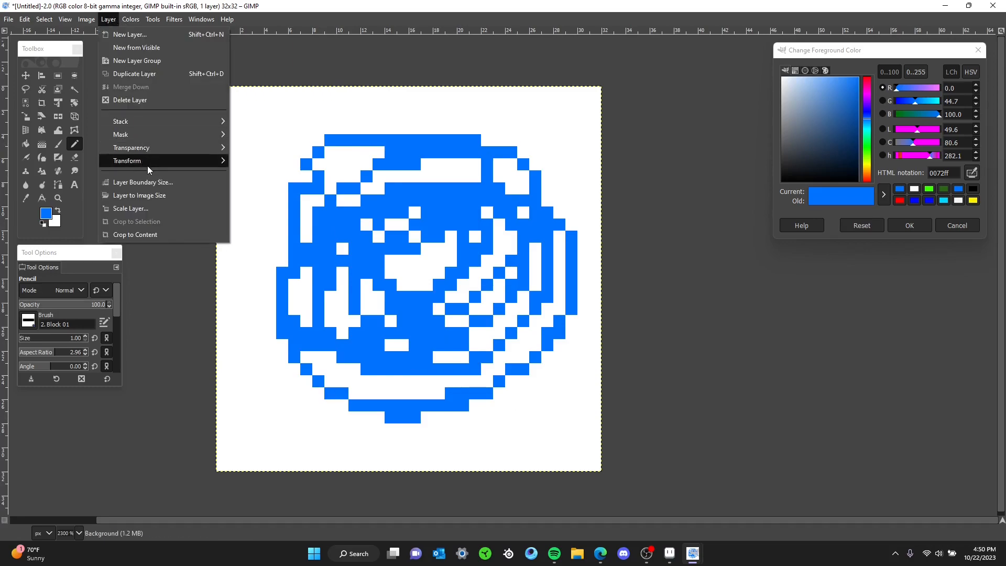
mouse_move(141, 151)
click(259, 149)
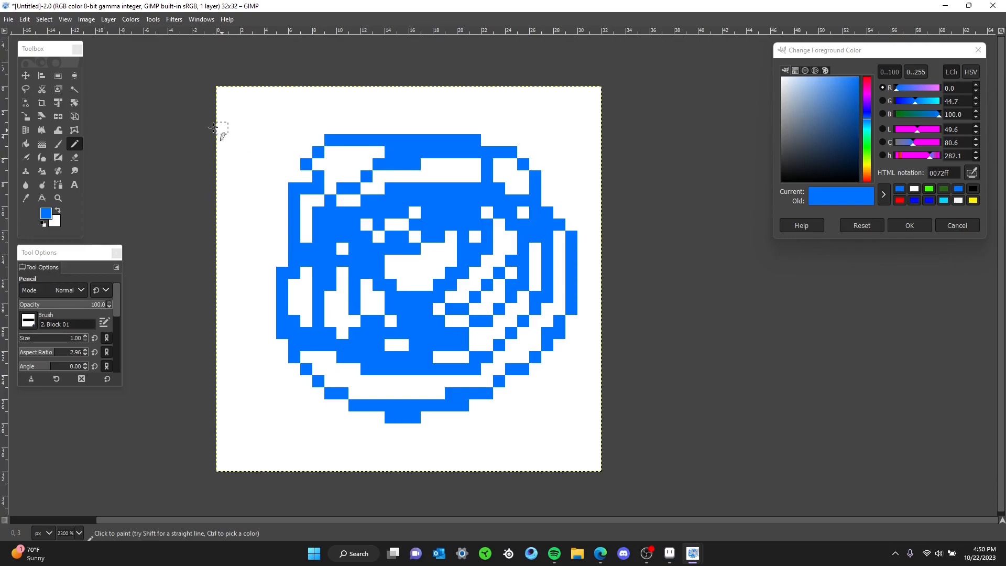
Step: Fuzzy Select the white background around the blue scribble, clear it to transparency and deselect everything
click(75, 90)
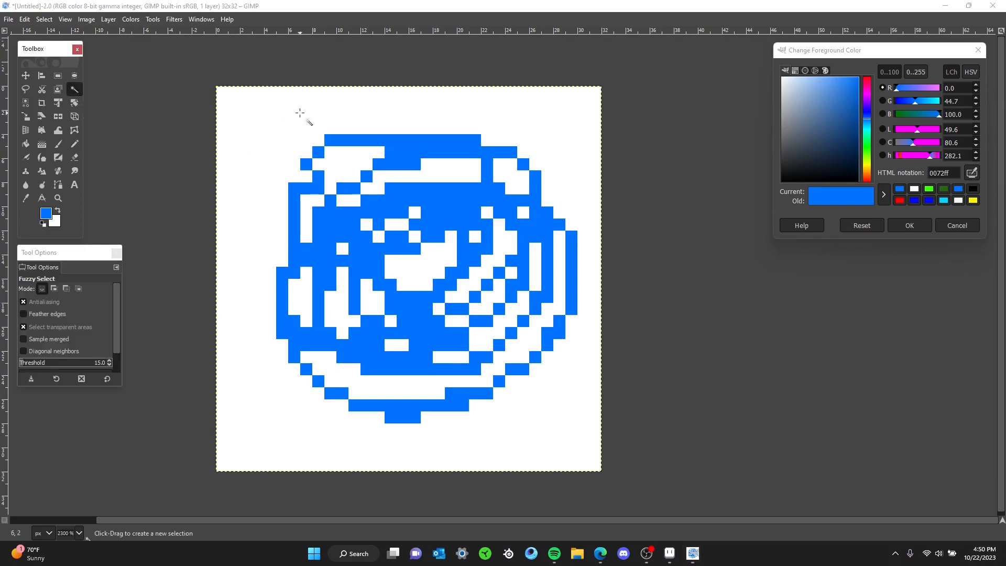
click(264, 130)
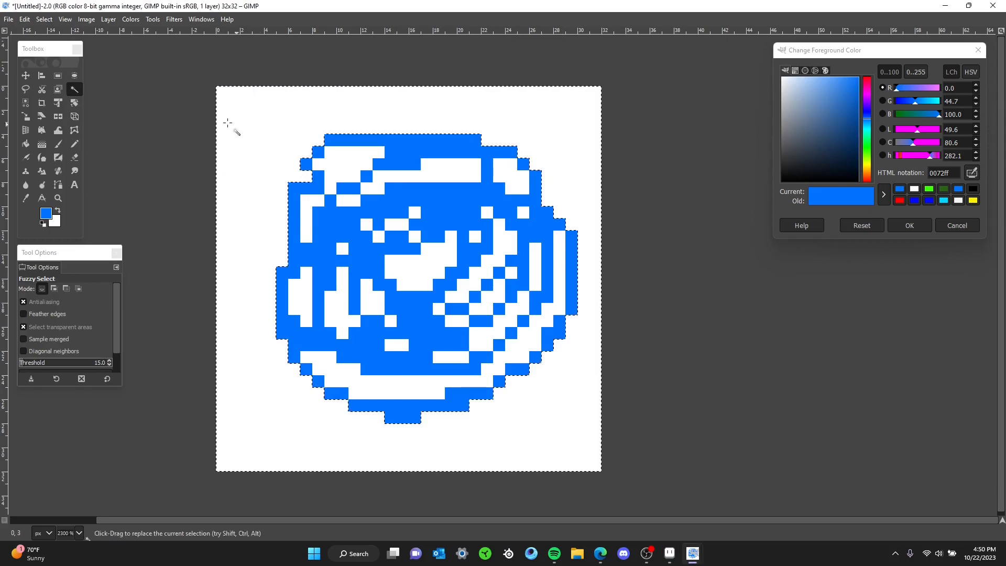
click(27, 19)
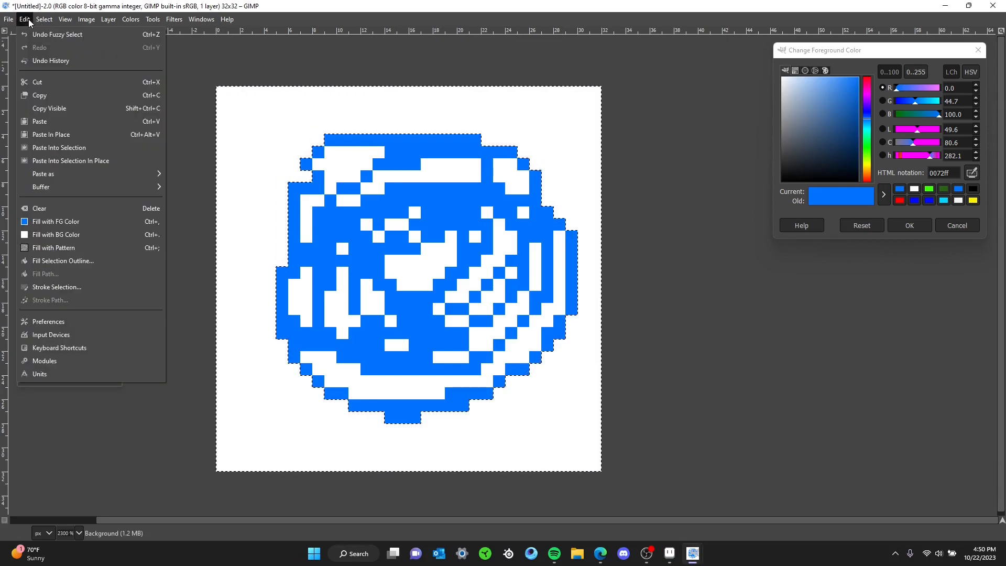
click(91, 209)
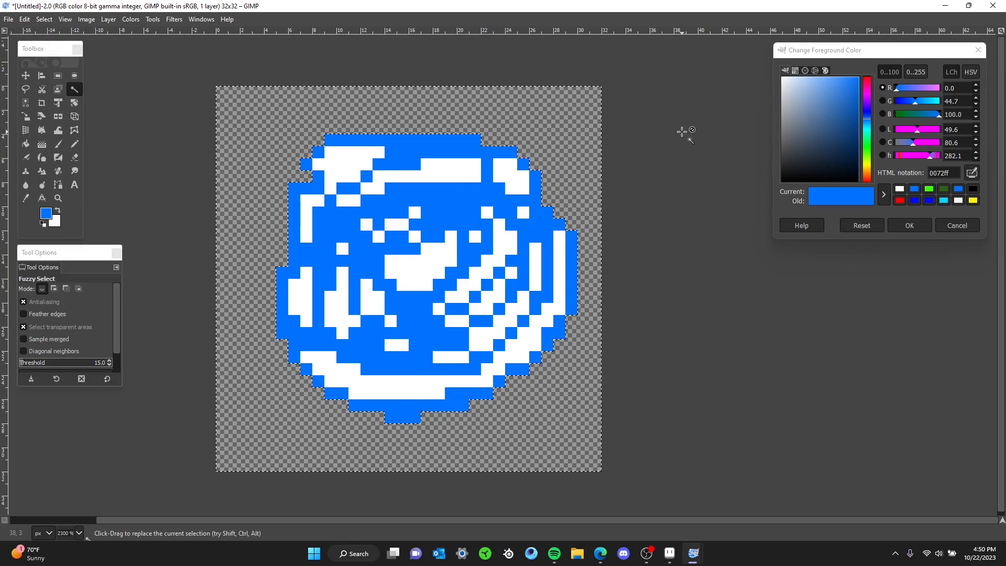
click(716, 181)
click(541, 143)
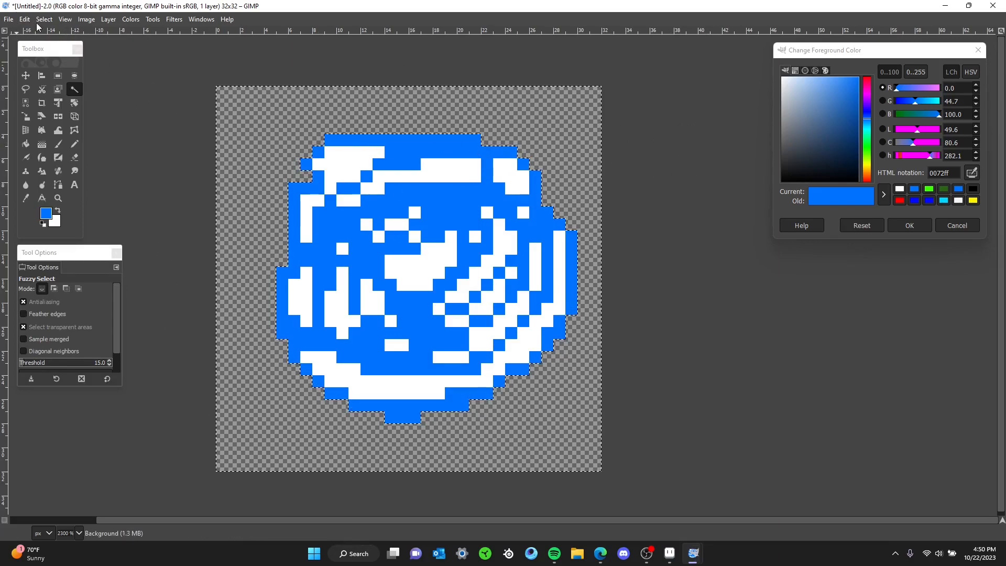
click(44, 20)
click(61, 49)
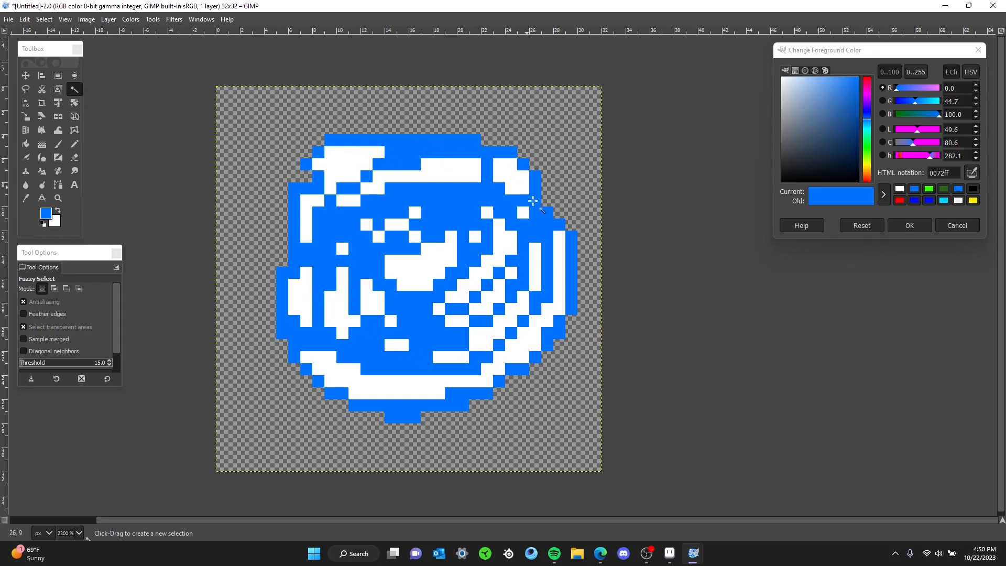
Step: Fuzzy Select the white gaps along the scribble's upper edge as one combined selection and clear them to transparency
click(346, 158)
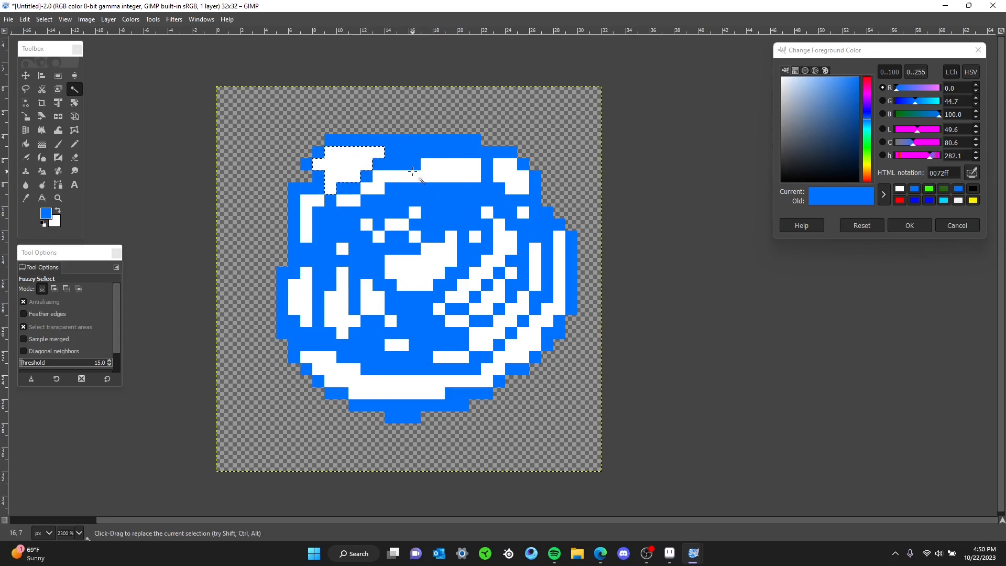
shift+click(450, 172)
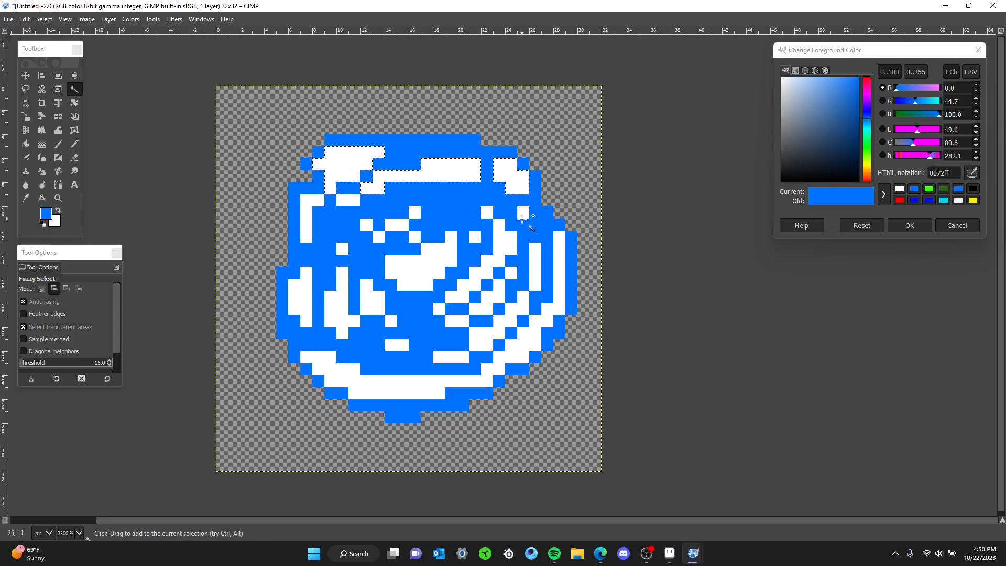
click(44, 19)
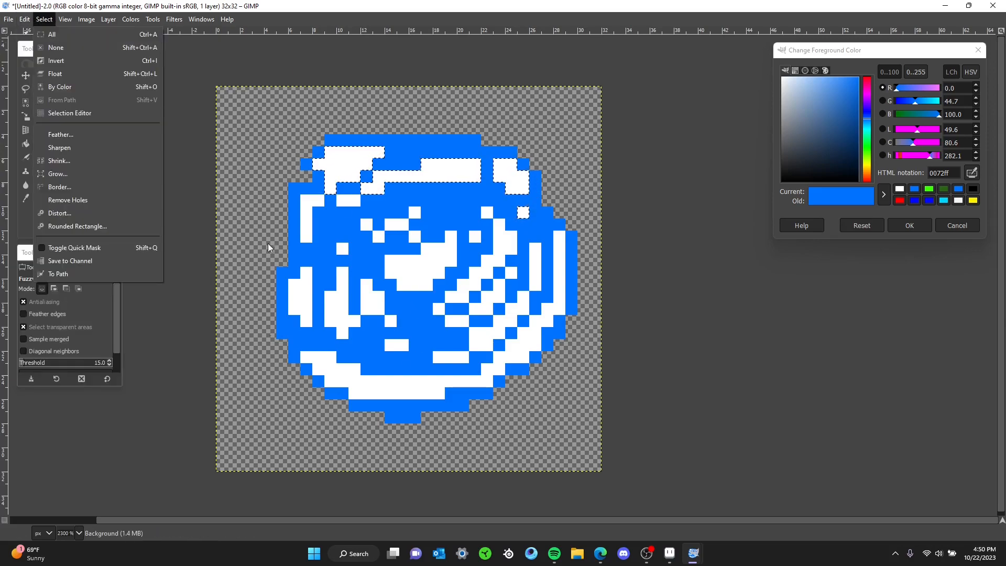
click(25, 19)
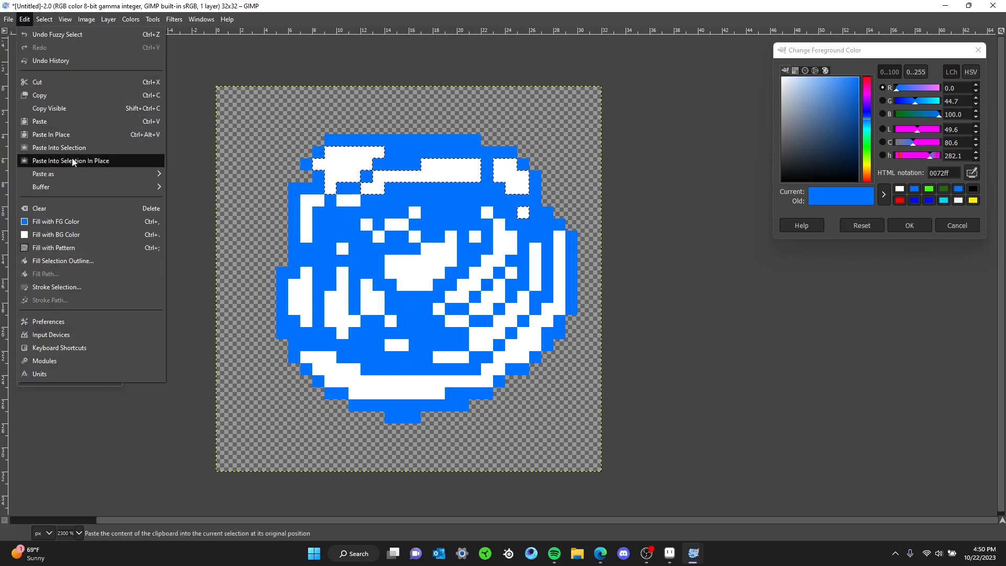
click(87, 209)
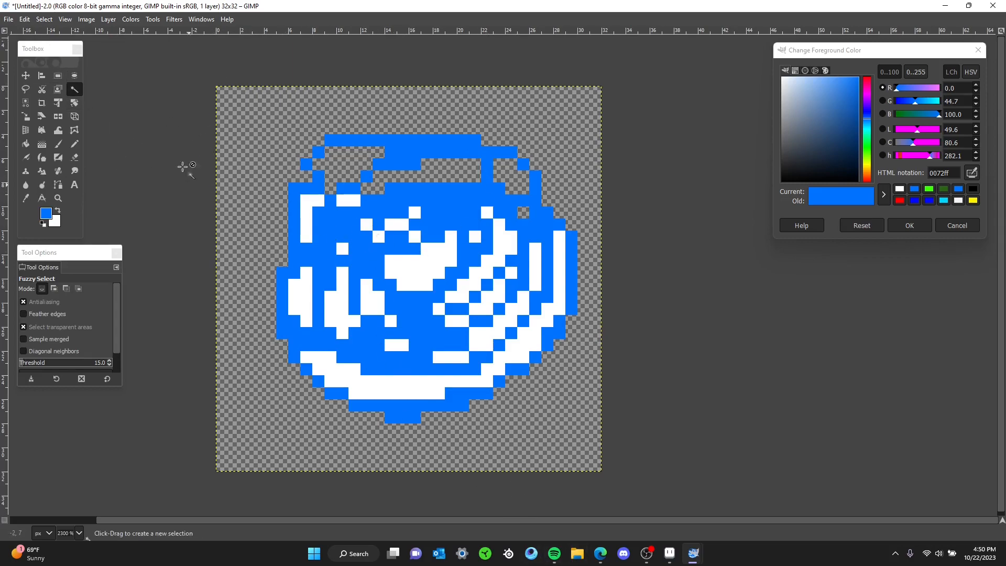
Step: Export the image to the Documents folder as test.png with the PNG image file type and the default PNG options
click(8, 19)
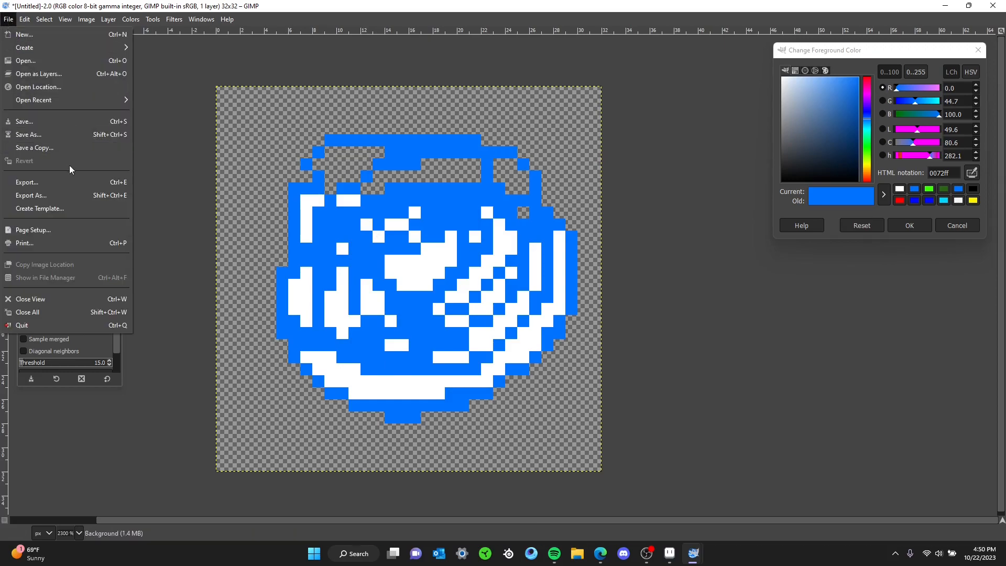
click(71, 181)
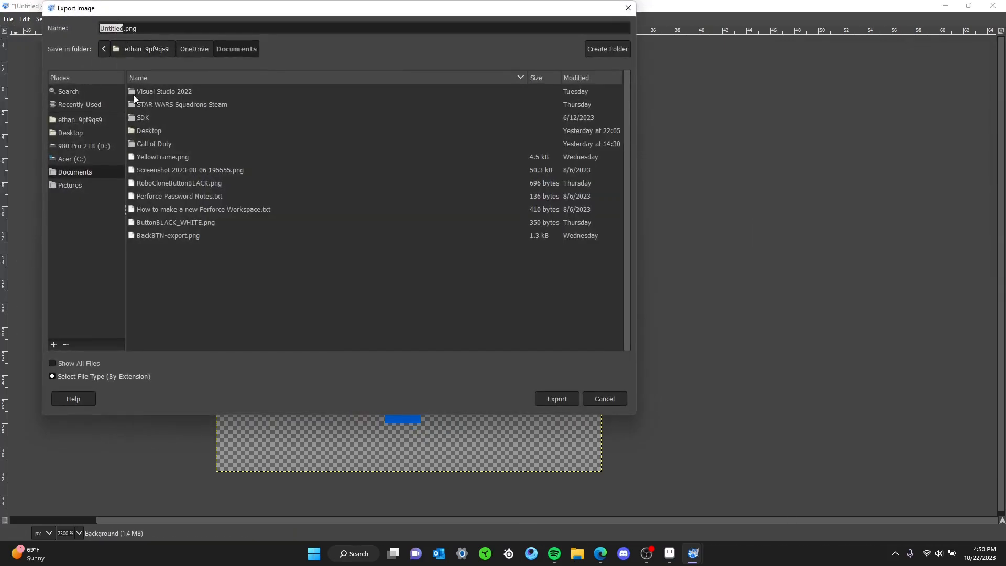
text(tes)
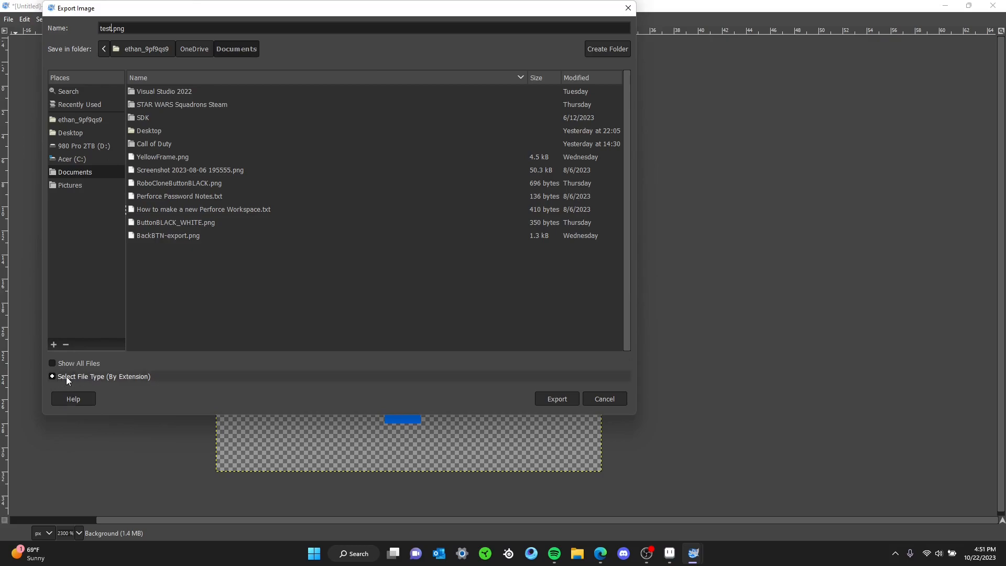
click(87, 376)
scroll(76, 347, down, 5)
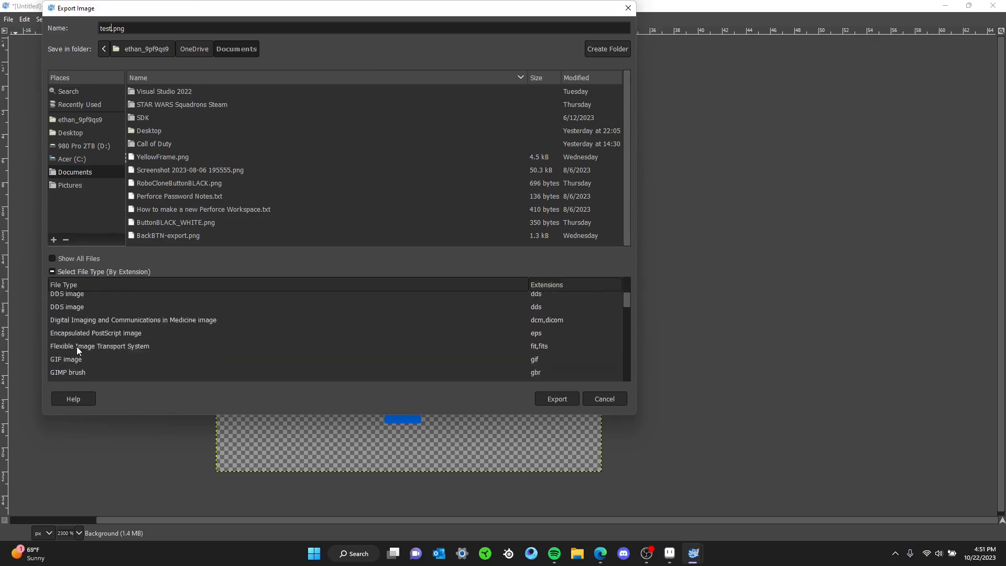
scroll(76, 347, down, 5)
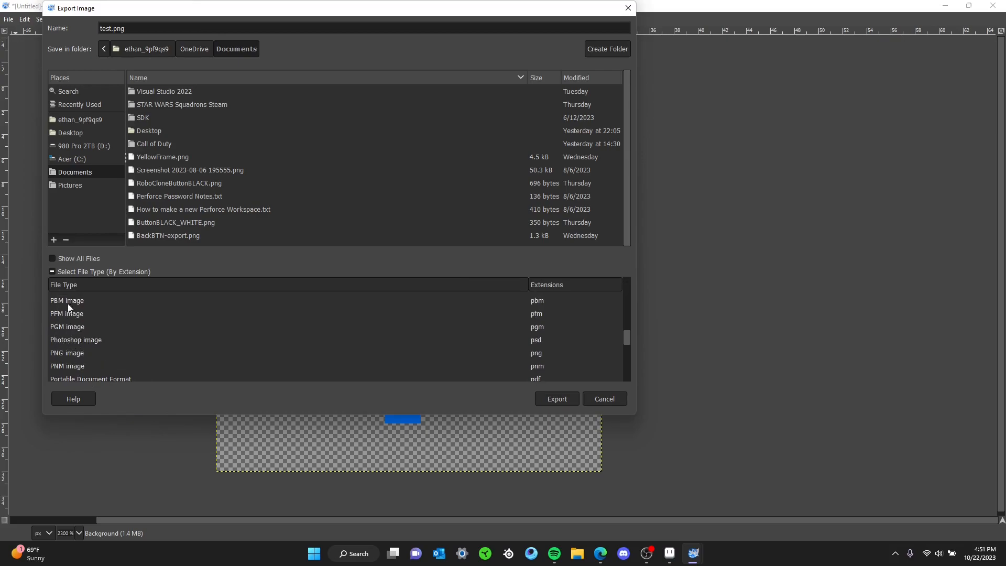
click(81, 353)
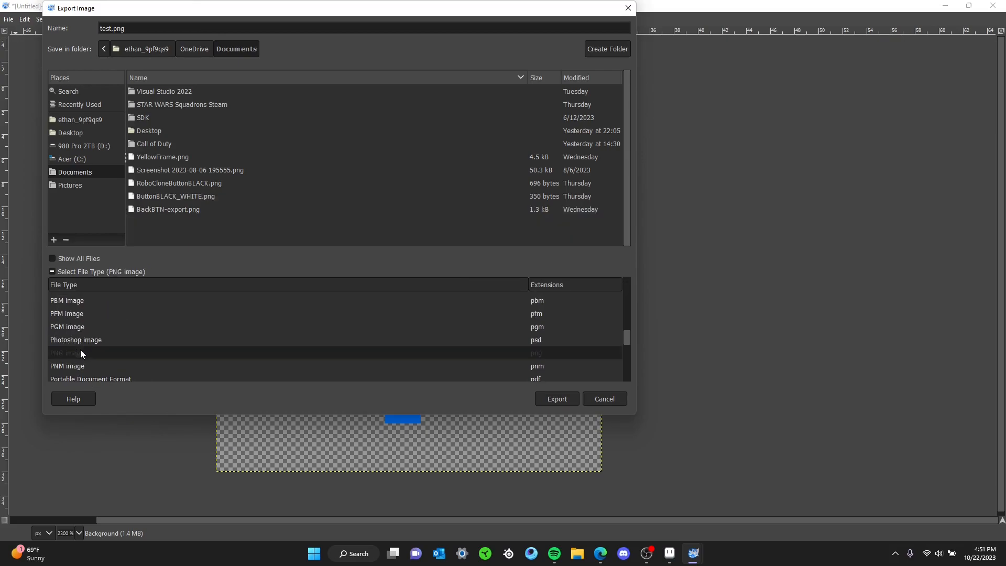
click(558, 398)
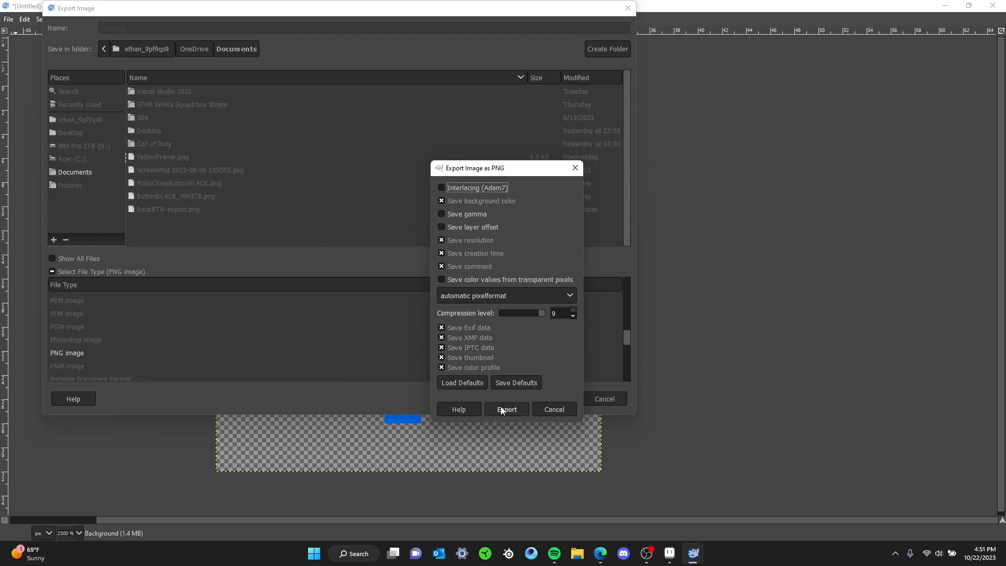
click(518, 408)
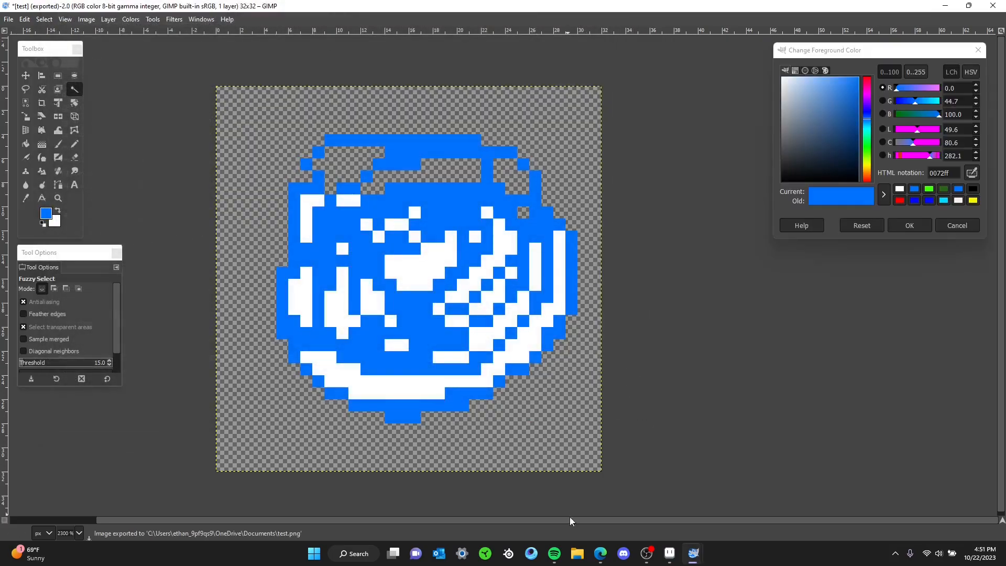
Step: Switch to File Explorer, open test.png from the Documents folder, examine it at different magnifications and close the viewer
key(super+e)
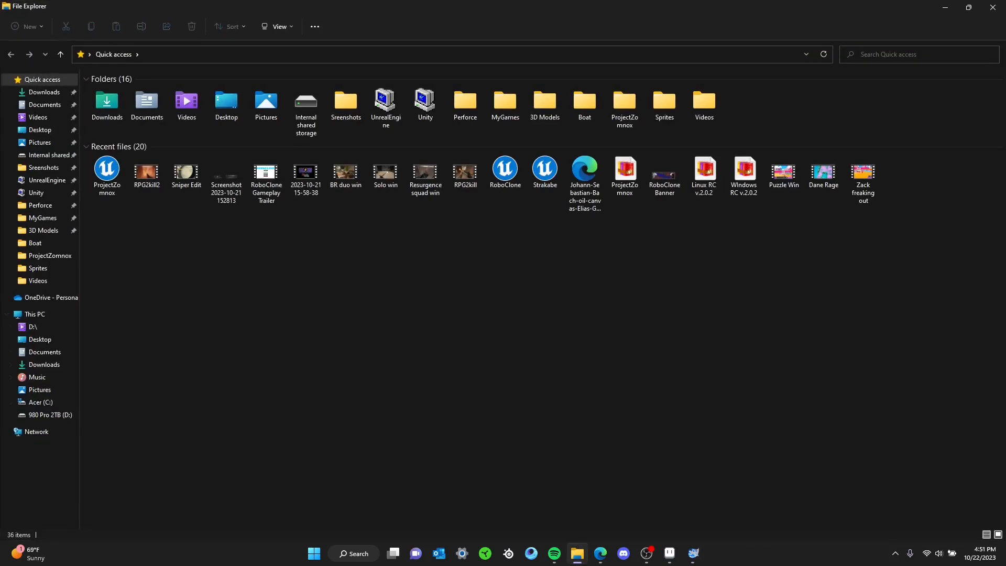
click(45, 104)
double_click(737, 112)
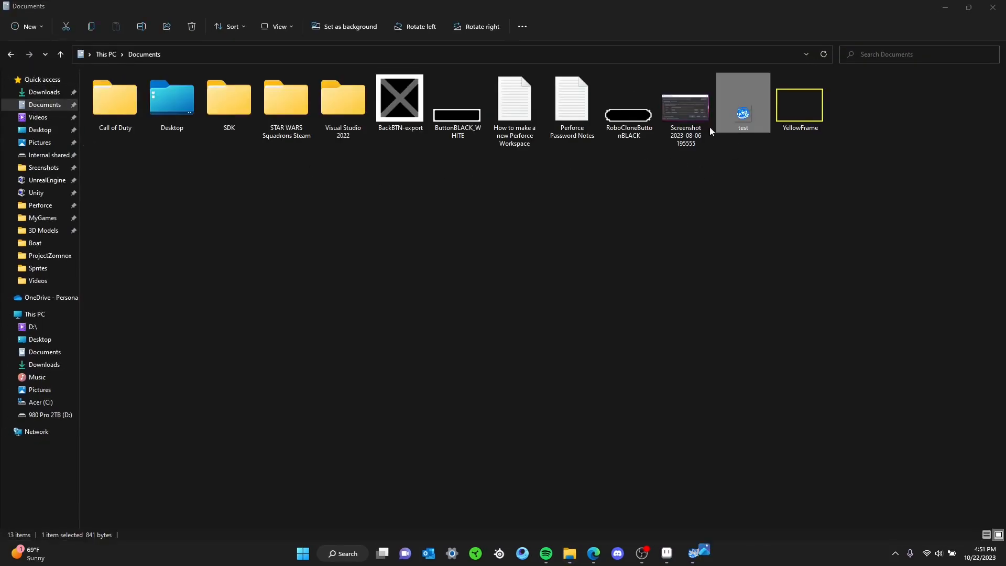
scroll(476, 277, up, 5)
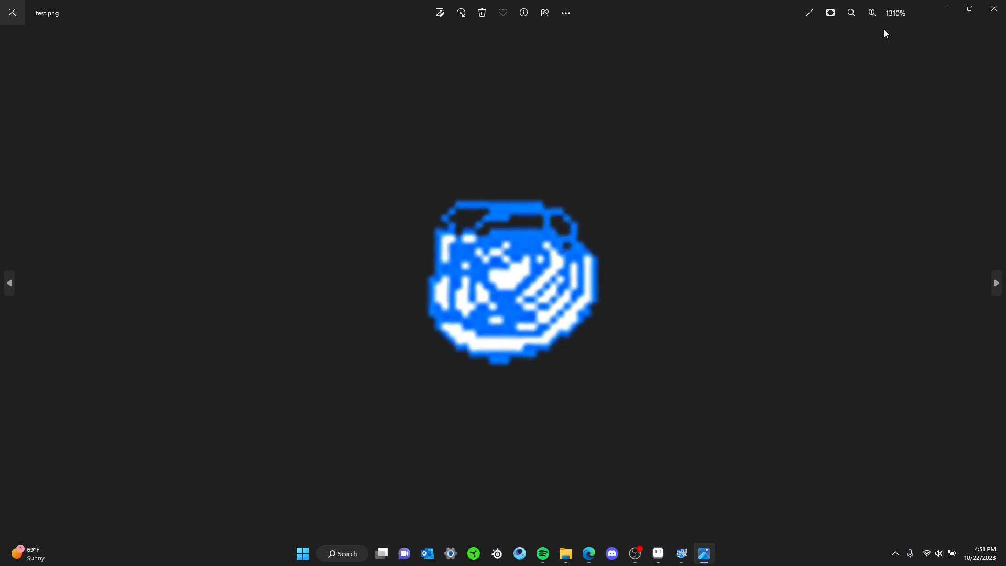
scroll(407, 312, up, 2)
scroll(407, 309, down, 2)
scroll(417, 309, up, 5)
scroll(565, 296, down, 3)
click(993, 9)
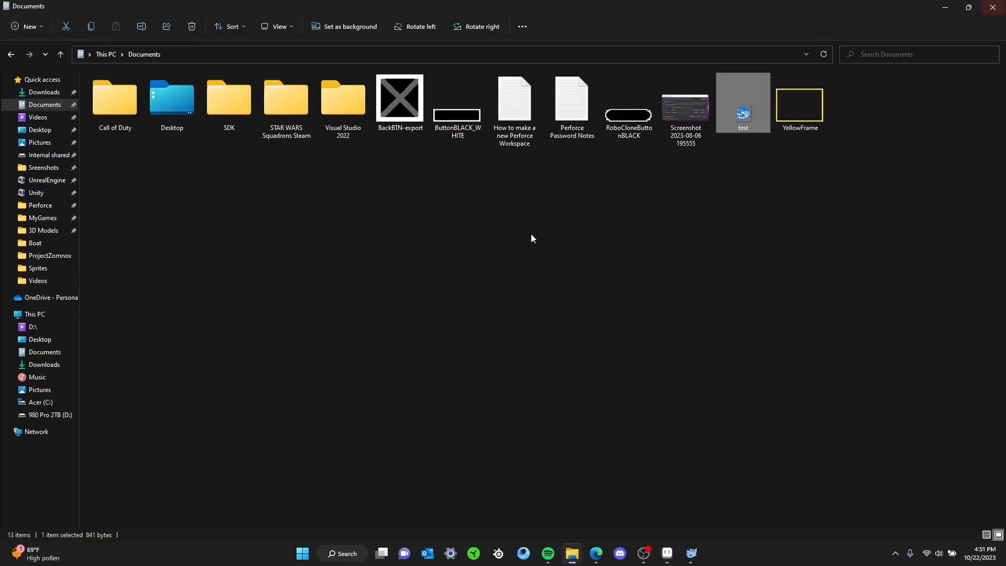
Step: Reopen test.png, examine its pixels and transparent areas at closer and wider magnification, and close it again
double_click(754, 110)
scroll(499, 300, up, 2)
scroll(502, 295, down, 1)
scroll(504, 287, down, 2)
scroll(506, 286, up, 5)
scroll(505, 288, up, 2)
scroll(504, 285, down, 3)
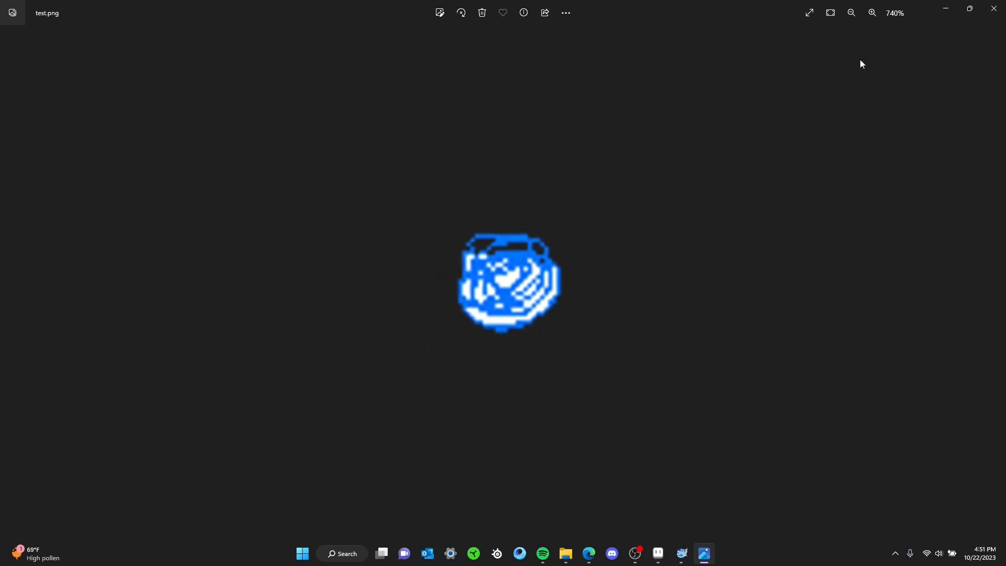
click(993, 8)
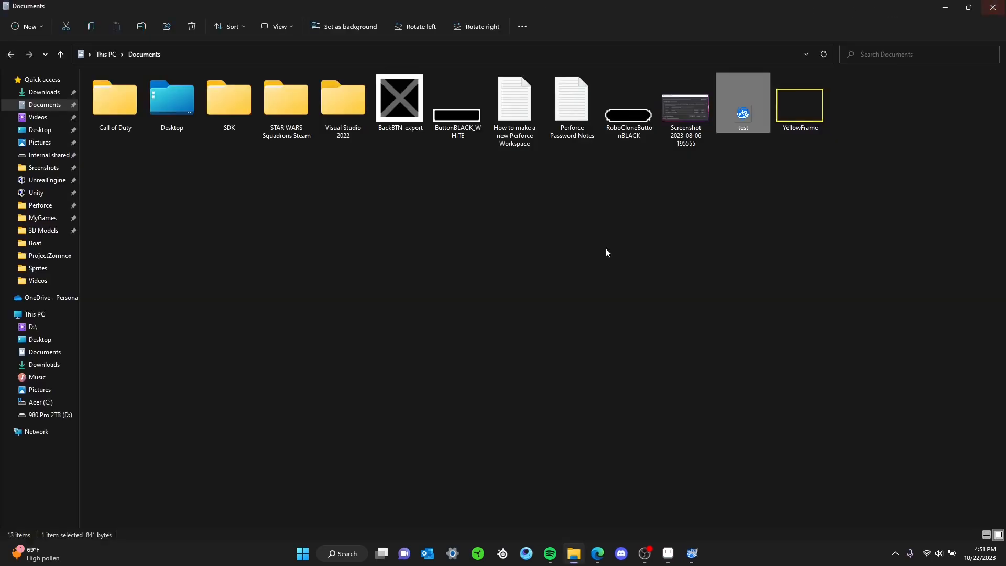
Step: Delete test.png from the Documents folder and close File Explorer to return to GIMP
click(720, 122)
click(200, 25)
click(993, 7)
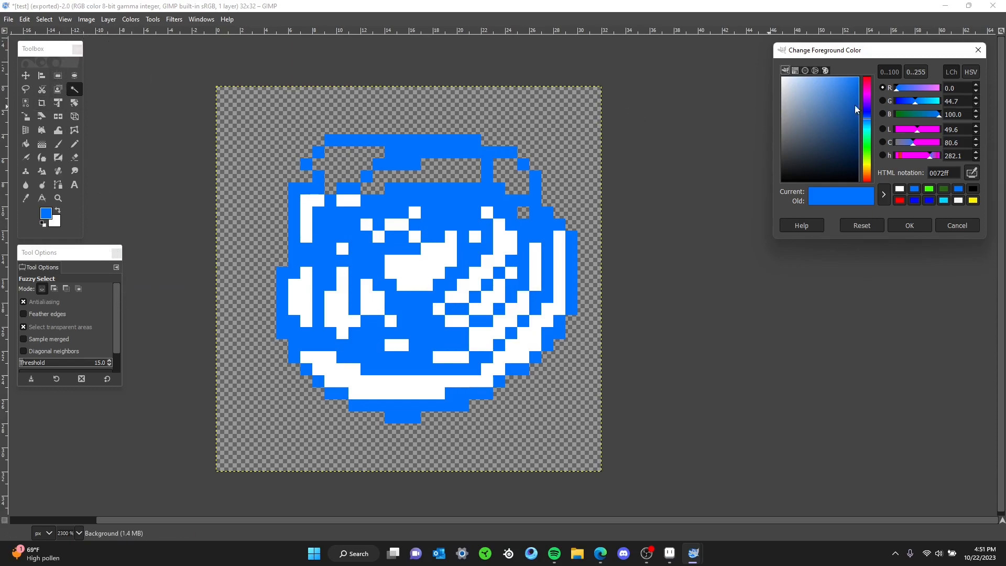
Step: Switch to the Move tool and close the exported test image, discarding its unsaved changes
click(24, 78)
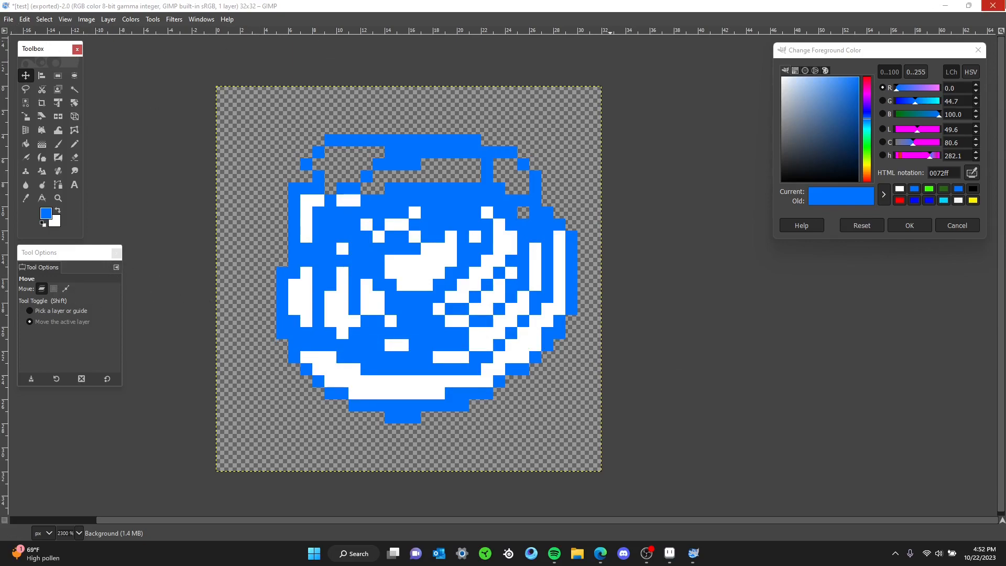
click(992, 5)
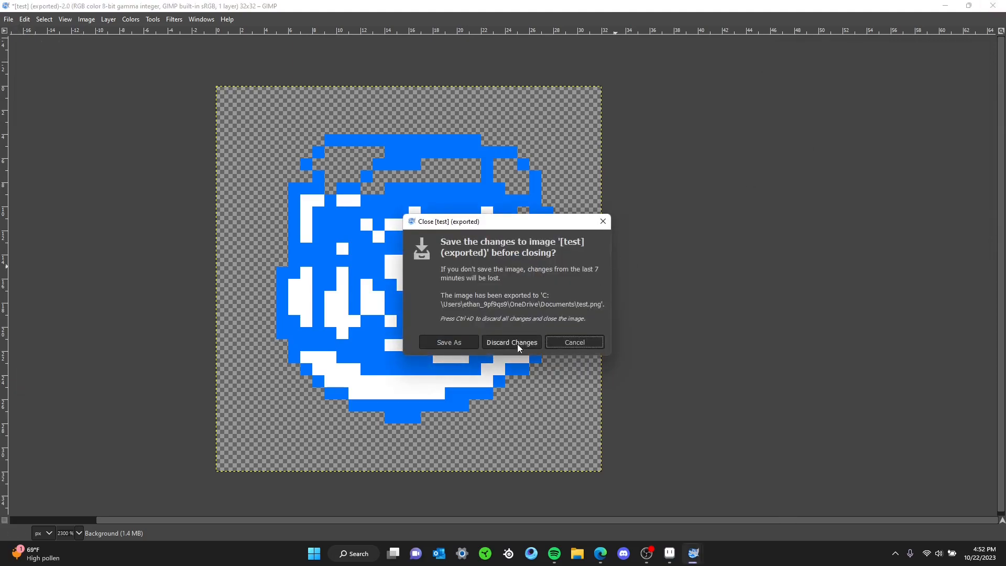
click(514, 342)
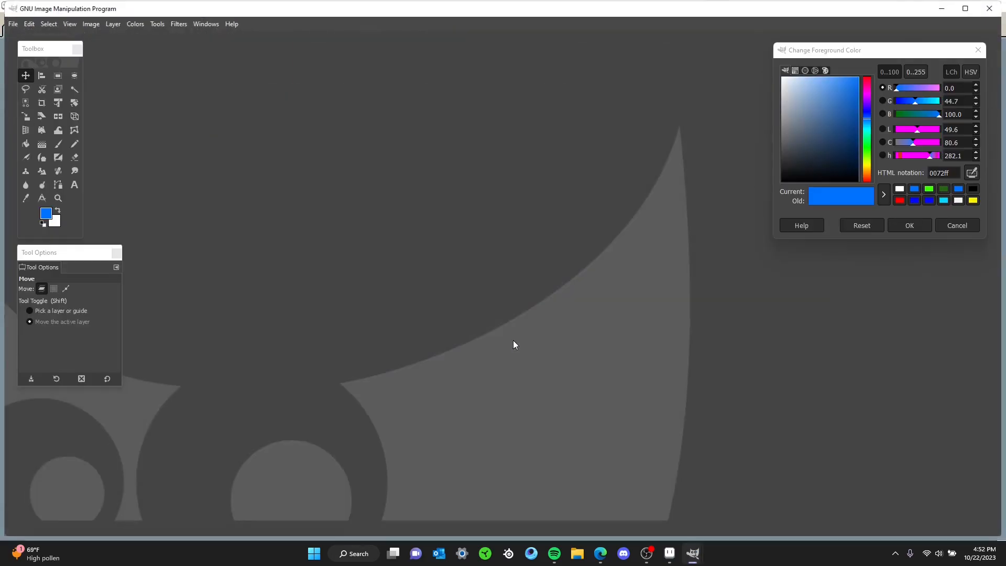
Step: Maximize the GIMP window and create a new 32 × 32 px image
click(12, 23)
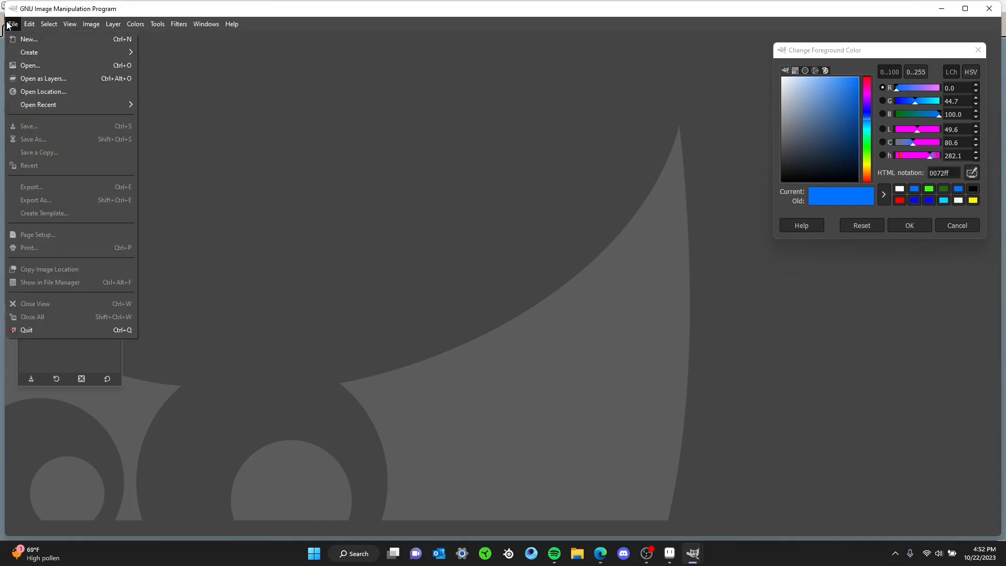
click(42, 6)
drag(37, 9, 31, 0)
click(6, 21)
click(16, 32)
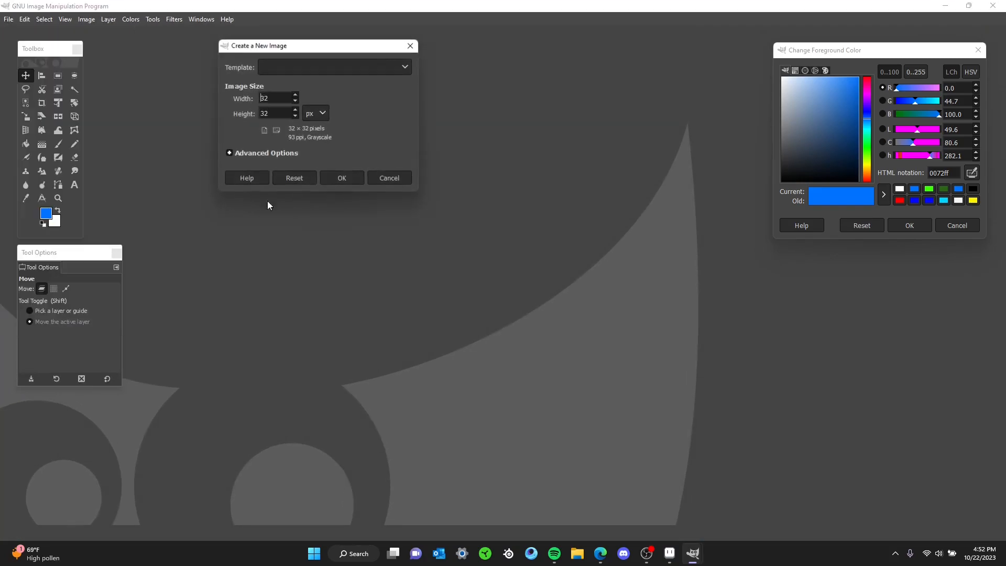
click(322, 174)
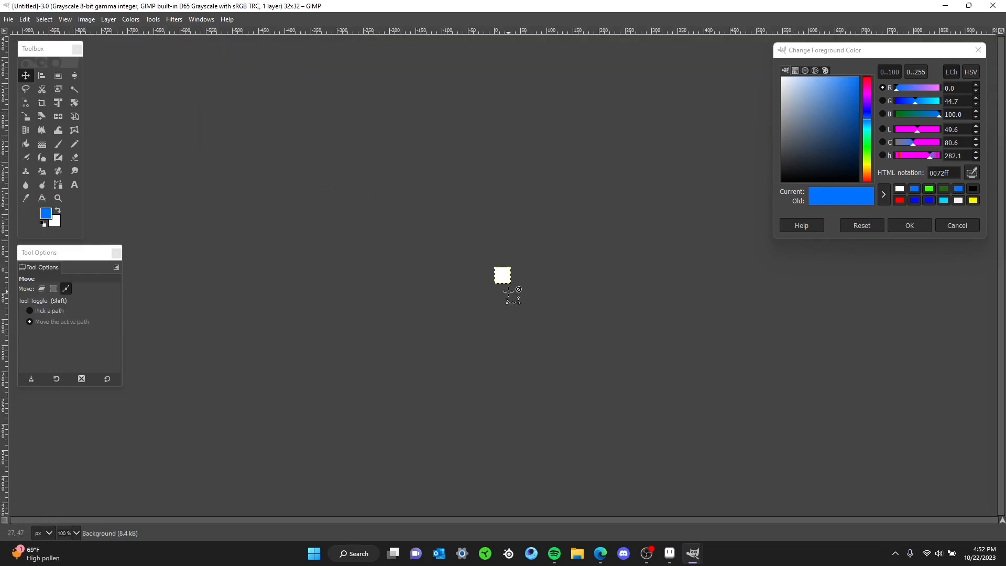
scroll(507, 272, up, 8)
drag(462, 198, 420, 254)
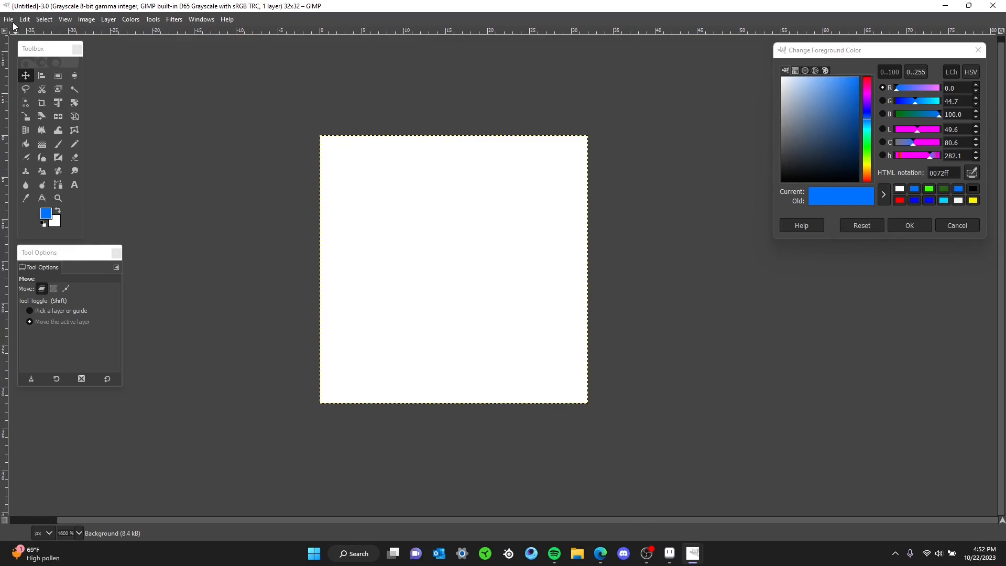
Step: Create another new image, 132 px wide and 32 px high
click(9, 20)
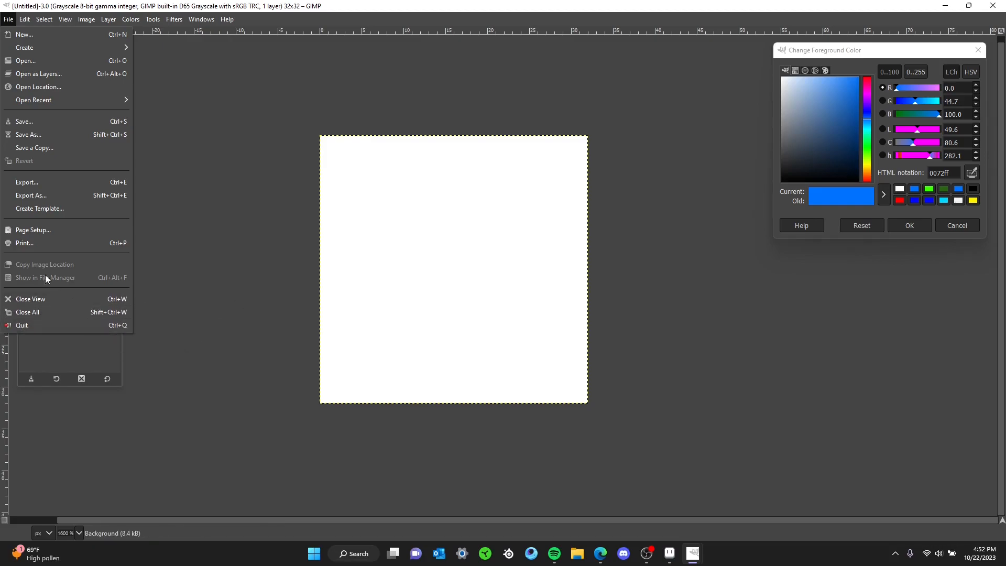
click(24, 35)
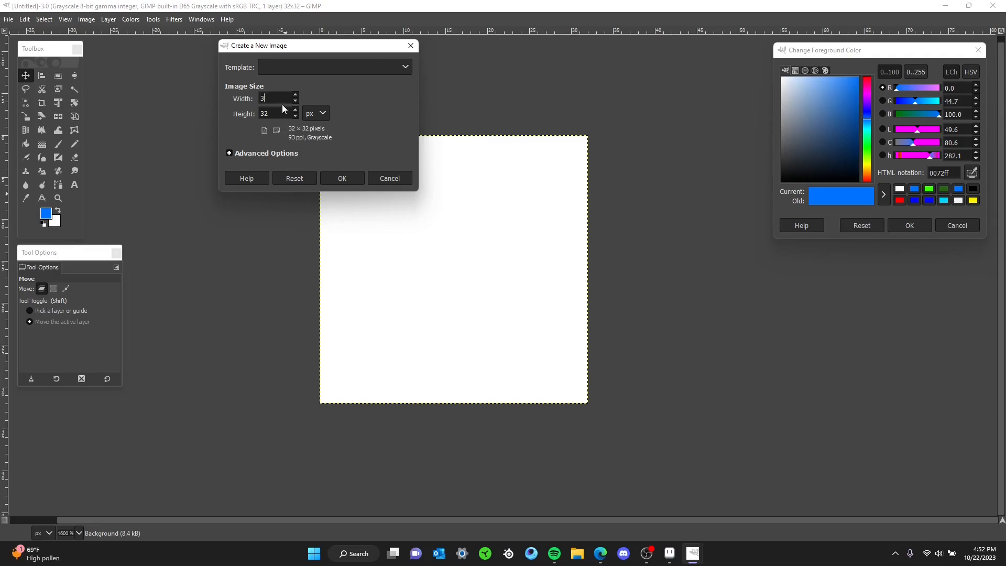
text(28)
click(342, 178)
drag(209, 80, 299, 3)
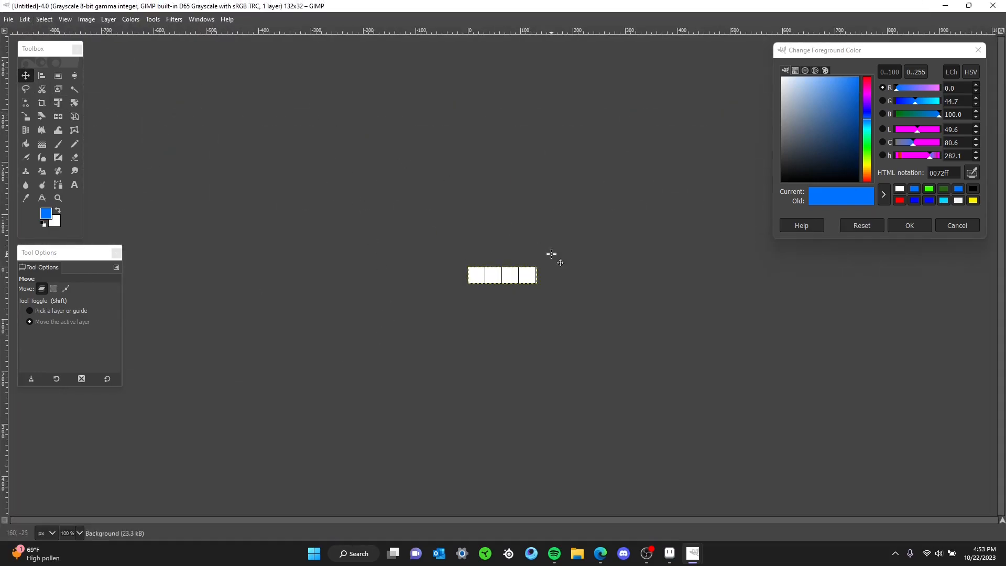
scroll(523, 271, up, 10)
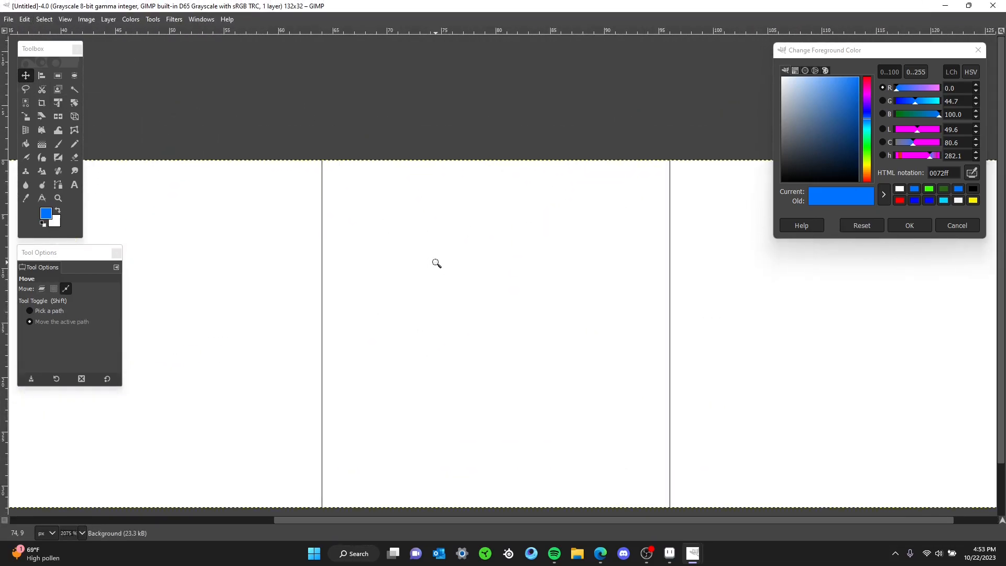
scroll(386, 275, down, 4)
drag(257, 192, 288, 186)
Step: Compare the wide image with its grid hidden and shown by toggling the grid display
key(ctrl+g)
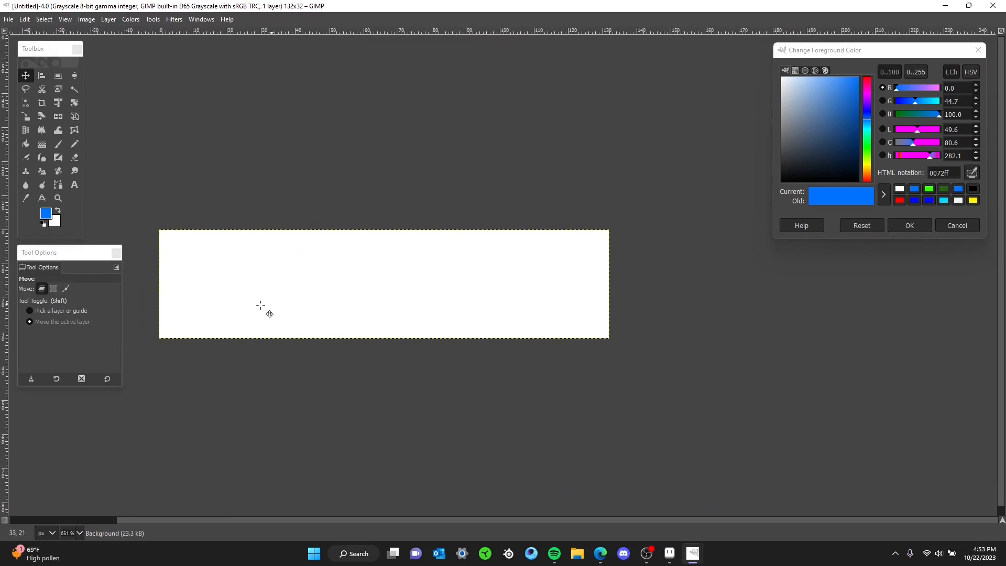
key(ctrl+g)
key(ctrl+g)
key(ctrl+g)
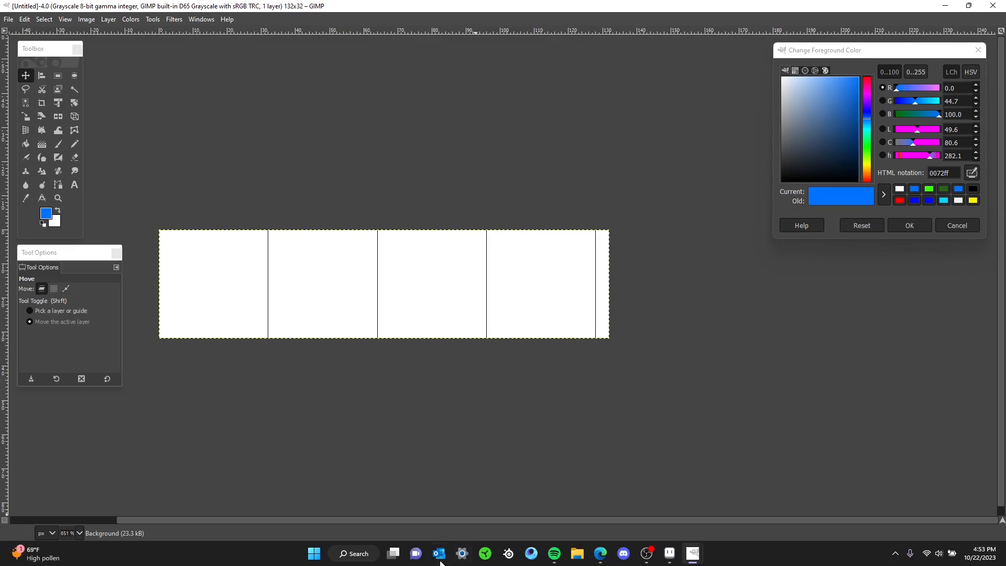
click(8, 18)
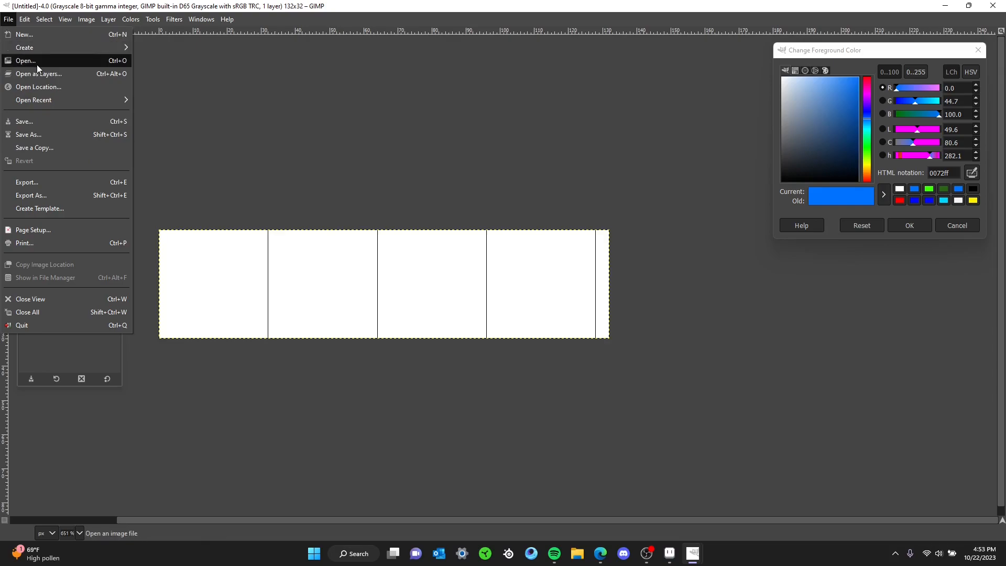
click(577, 553)
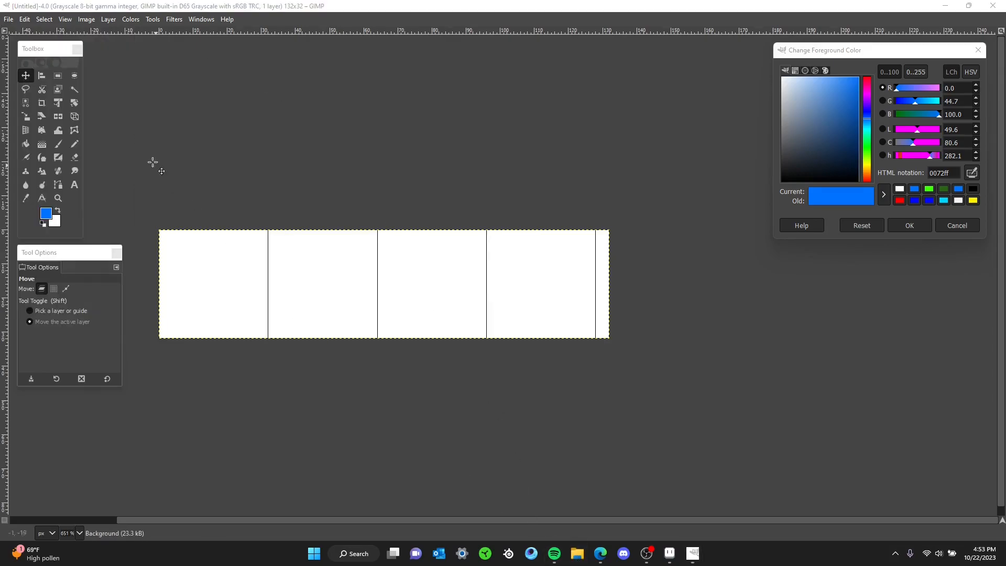
click(43, 105)
click(945, 7)
click(28, 79)
Step: Toggle the grid display on the wide image several more times and leave the grid hidden
key(g)
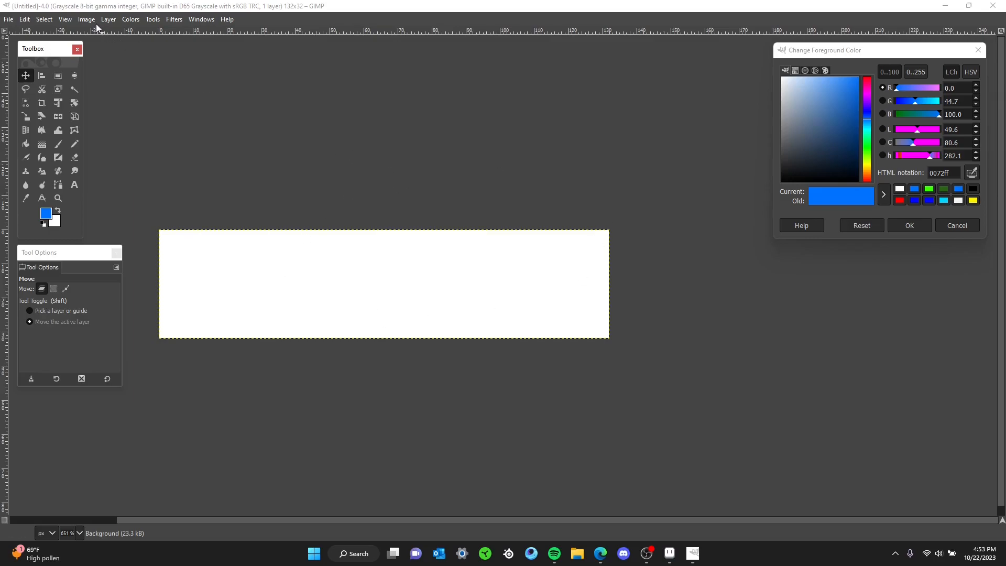
key(g)
key(g)
click(73, 20)
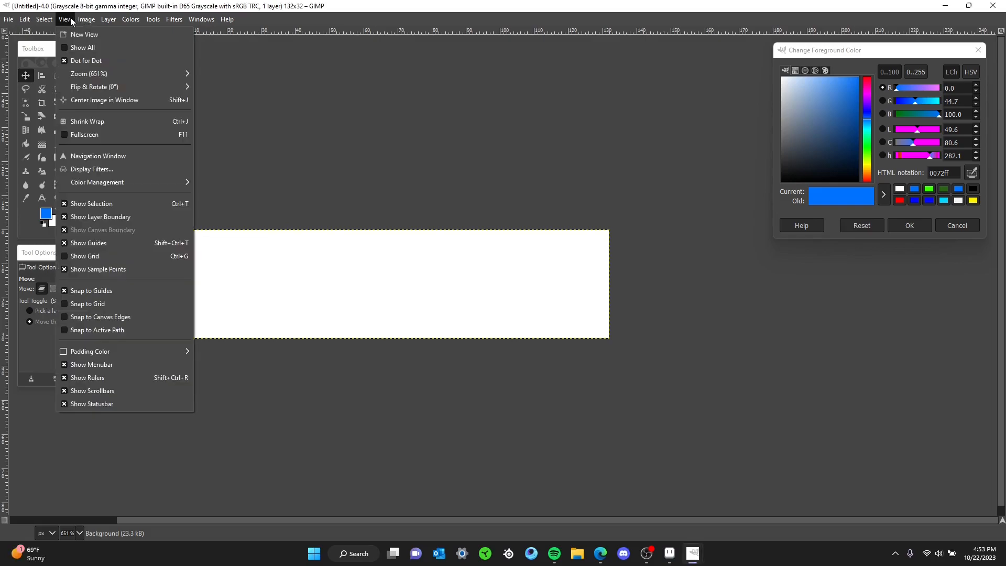
click(67, 261)
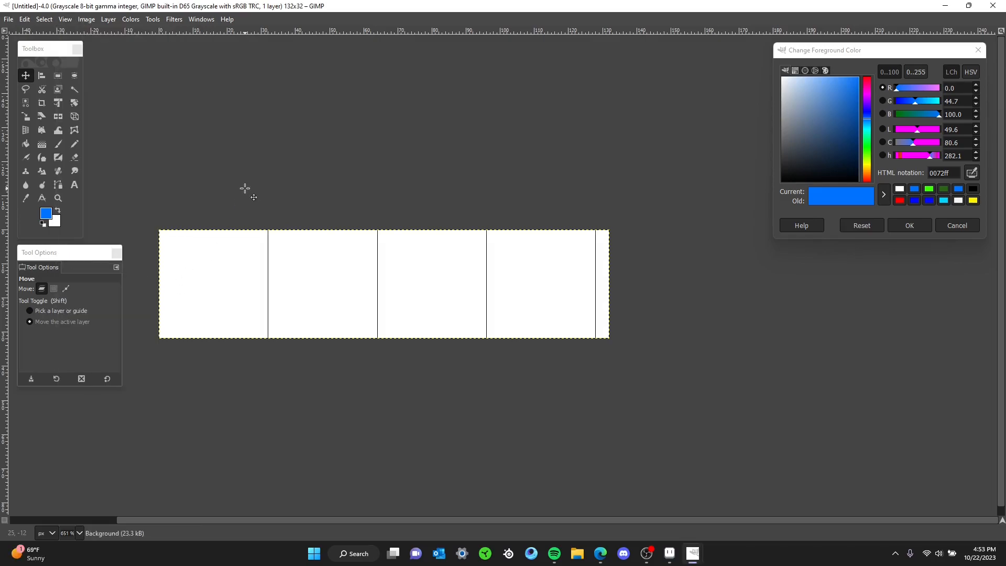
click(66, 19)
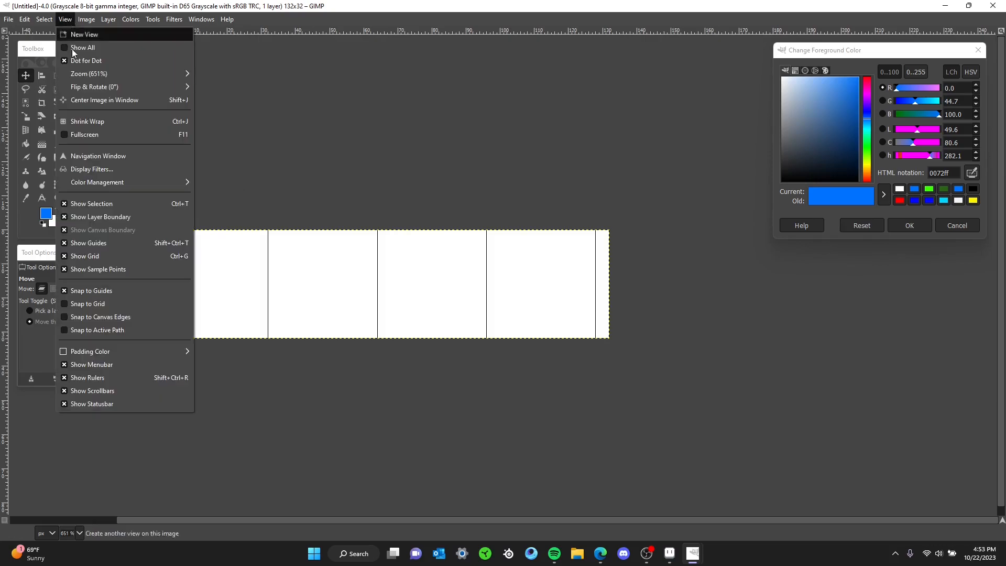
click(66, 255)
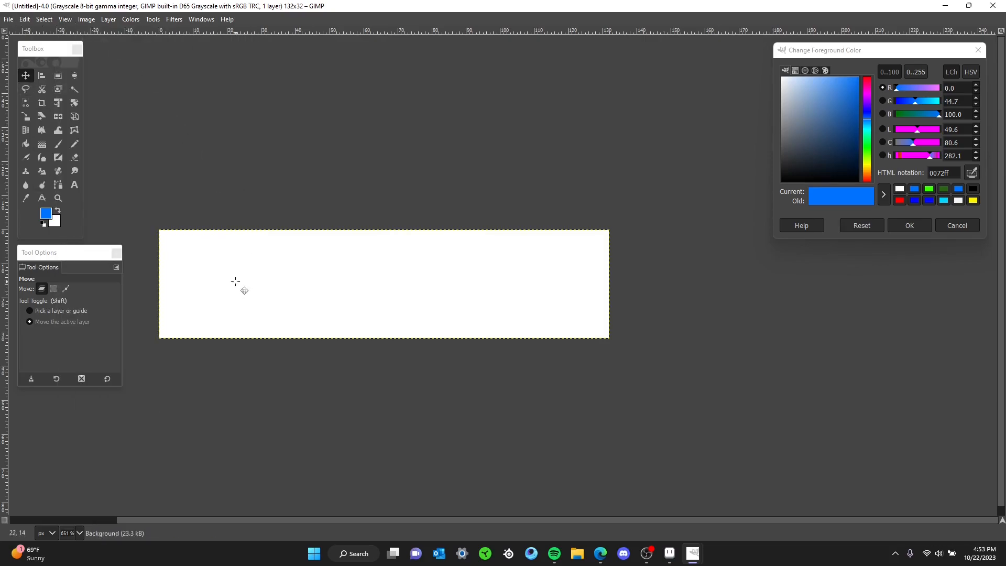
Step: Search the keyboard shortcut configuration for "grid", check the shortcut assigned to Show Grid and close the dialog
click(25, 20)
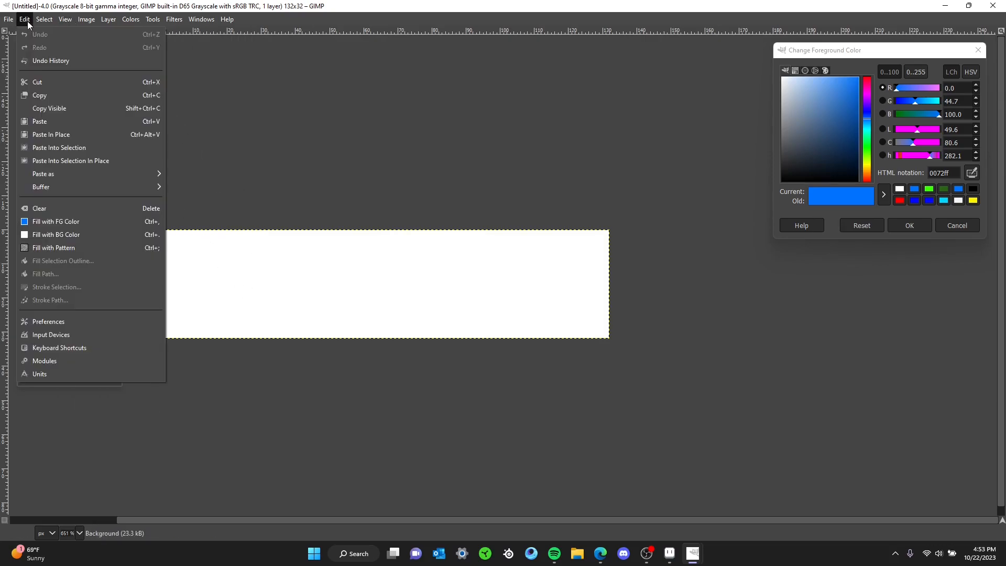
click(75, 349)
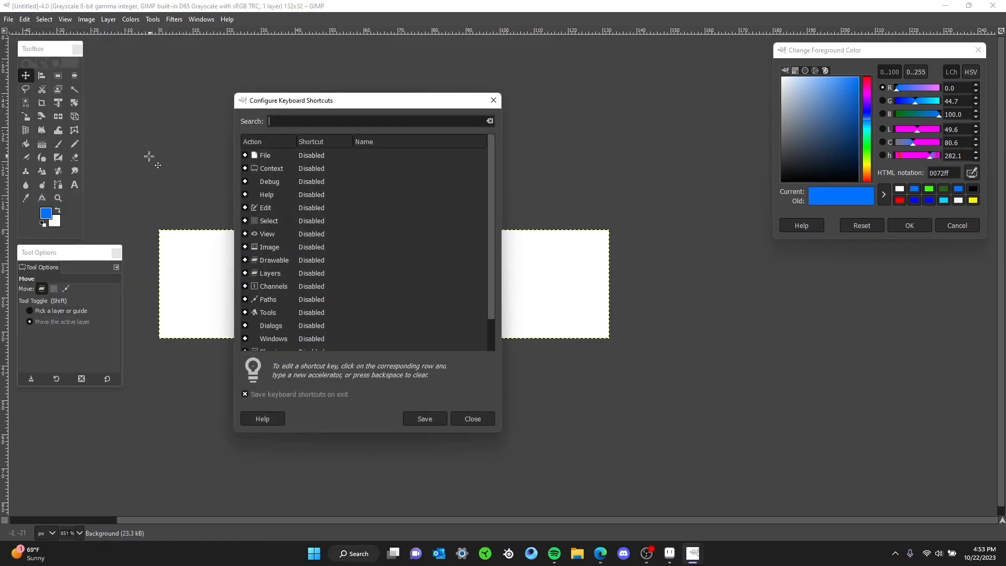
text(grid)
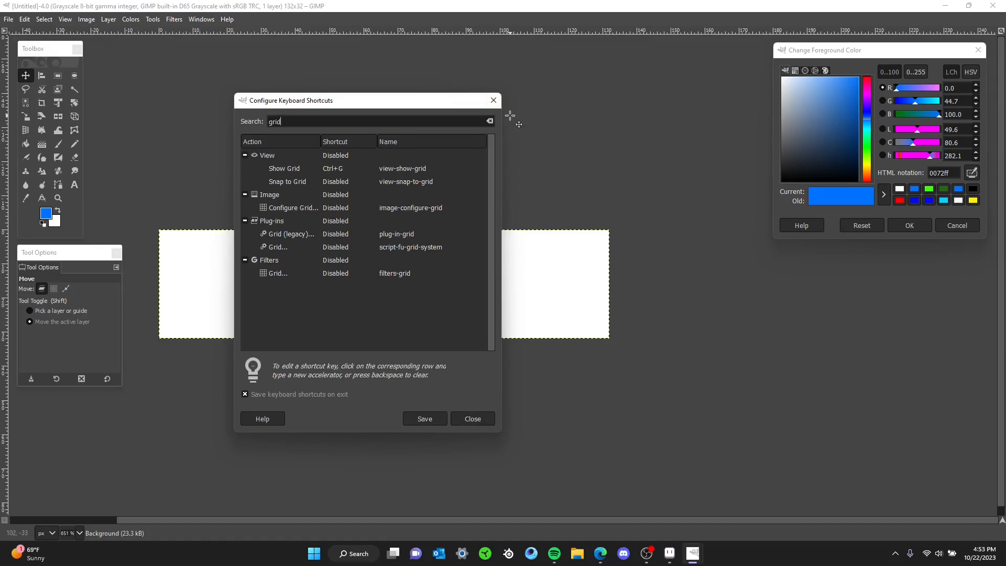
click(493, 100)
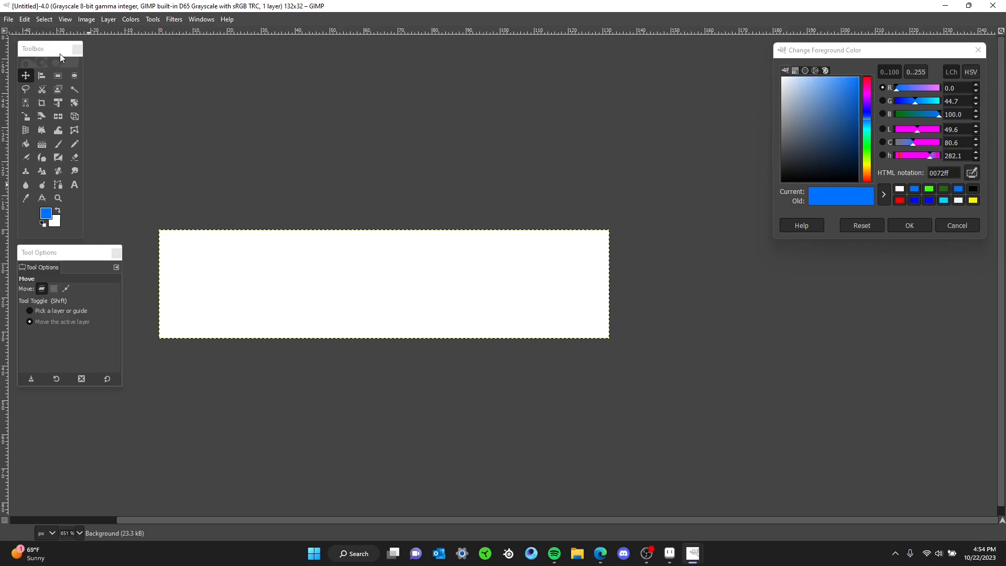
Step: Close both untitled images and quit GIMP to switch to Aseprite
click(993, 5)
click(993, 5)
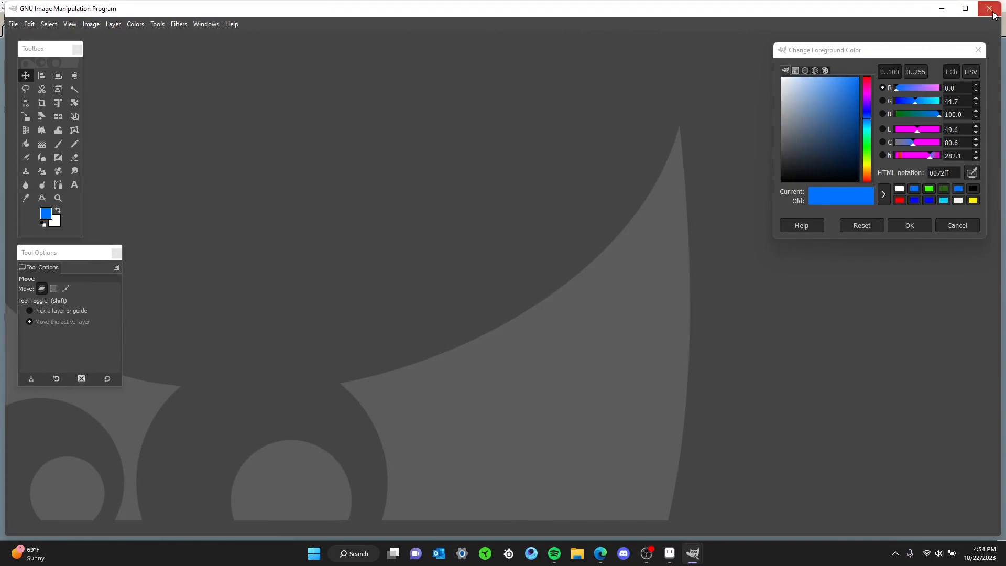
click(992, 10)
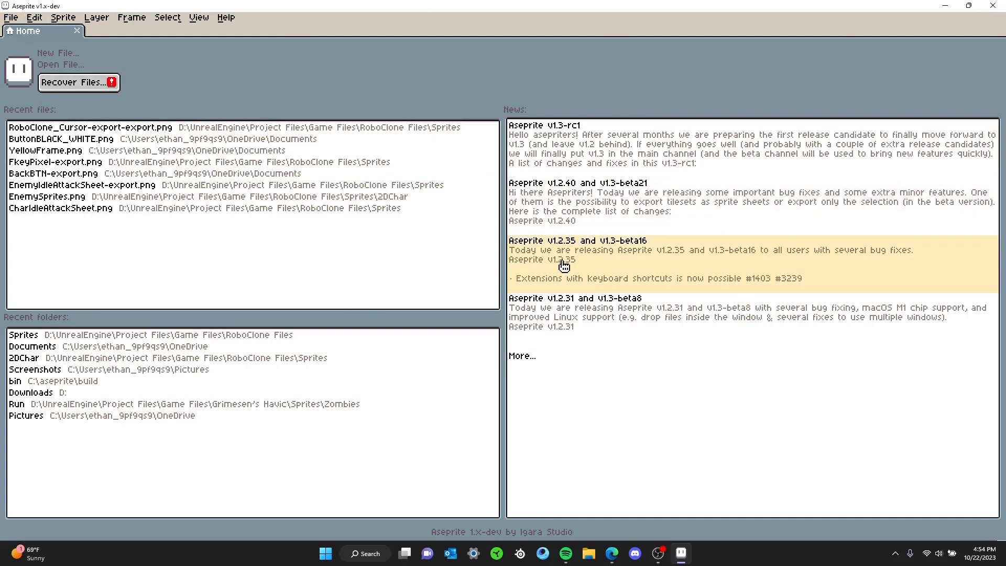
Step: Create a new 32 × 32 px sprite with RGBA color mode and a transparent background
click(12, 20)
click(16, 29)
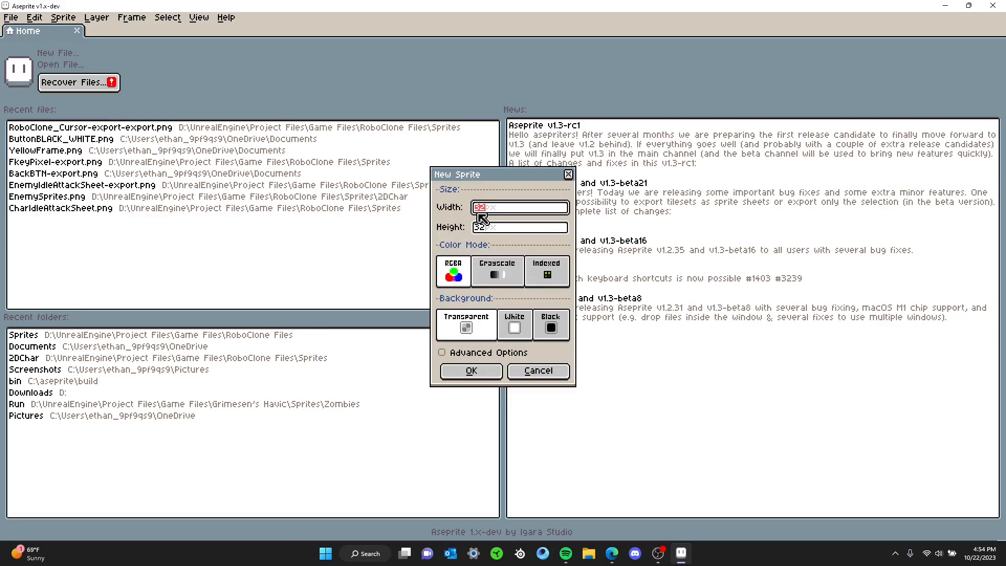
click(453, 272)
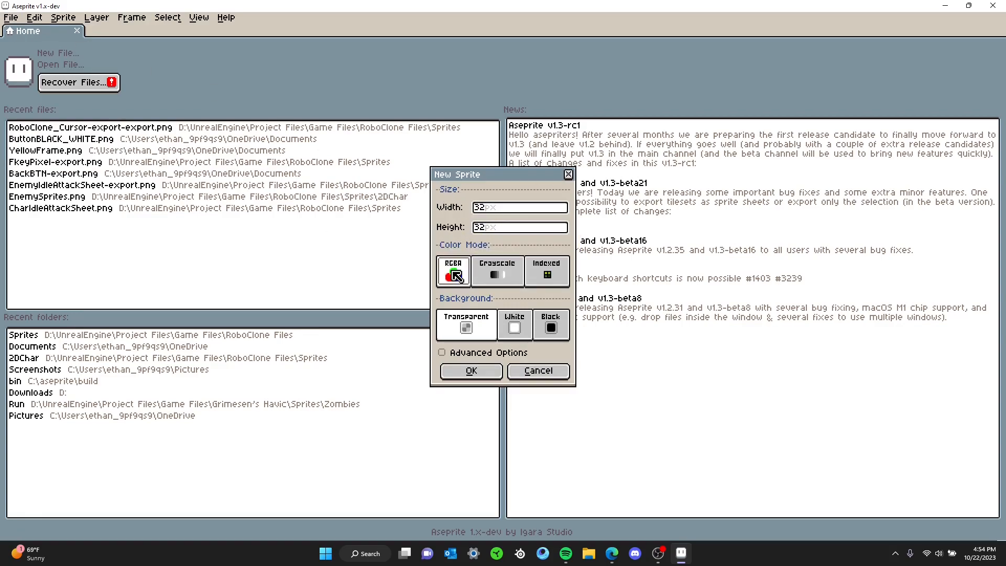
click(475, 328)
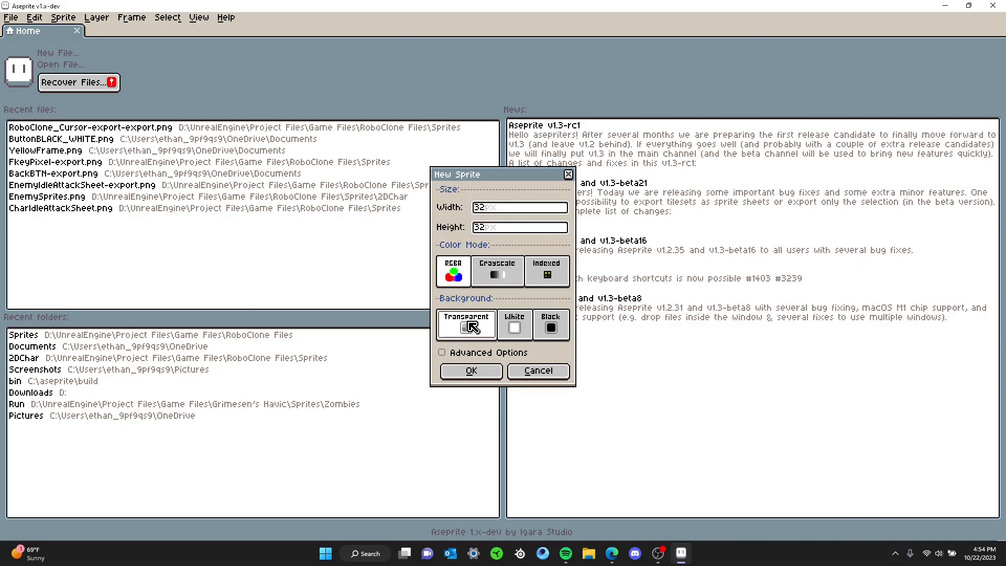
click(474, 372)
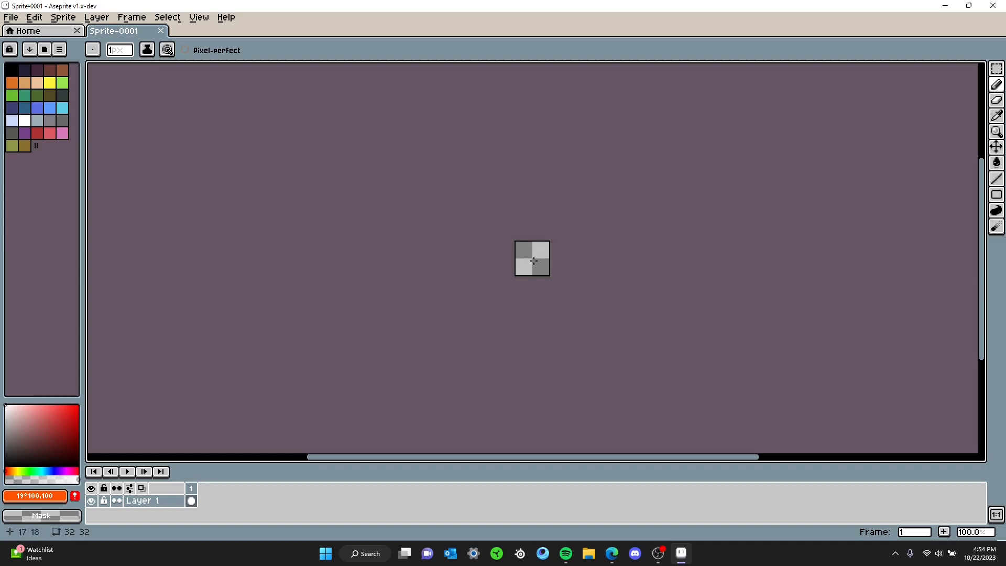
scroll(548, 251, up, 5)
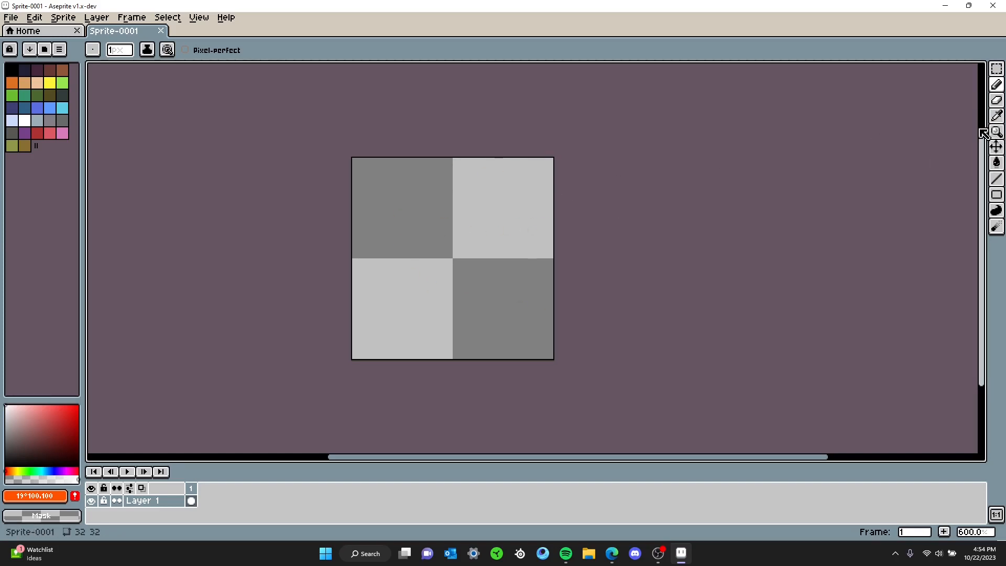
scroll(480, 269, up, 3)
scroll(436, 287, down, 2)
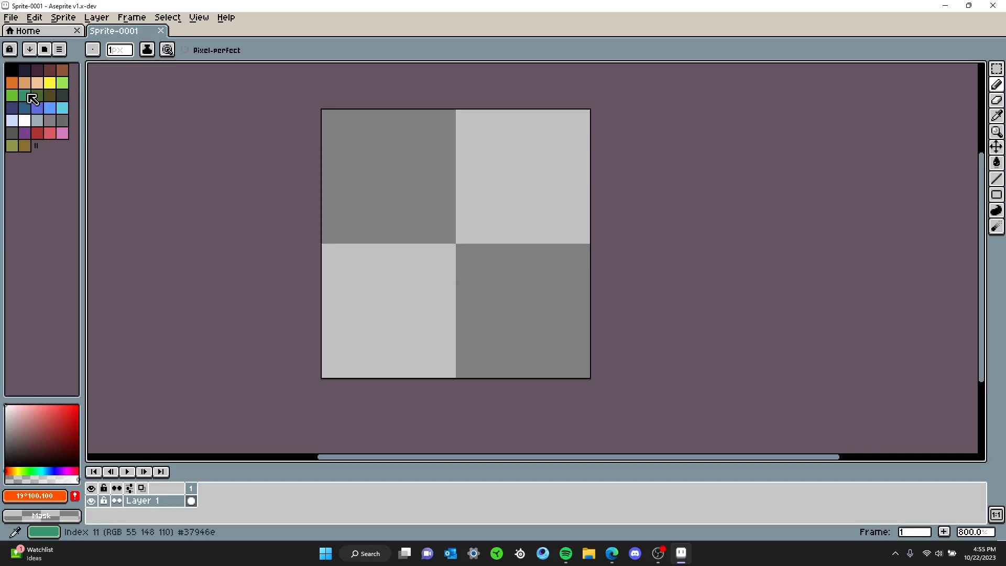
Step: Try a freehand pencil stroke on the sprite in the dark grey-green palette color and undo it
click(62, 95)
mouse_move(423, 180)
mouse_down()
mouse_move(422, 265)
mouse_move(417, 209)
mouse_up()
key(ctrl+z)
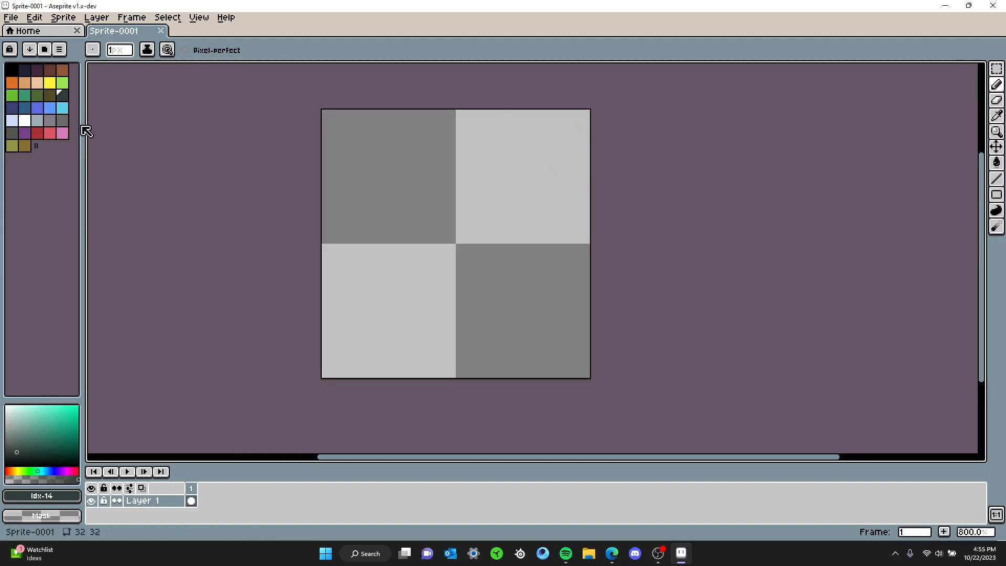
Step: Scribble freehand on the sprite in dark grey-green at the center, dark olive below and bright yellow above
mouse_move(367, 195)
mouse_down()
mouse_move(385, 240)
mouse_move(371, 184)
mouse_move(408, 209)
mouse_move(454, 194)
mouse_move(425, 231)
mouse_move(436, 214)
mouse_move(456, 219)
mouse_up()
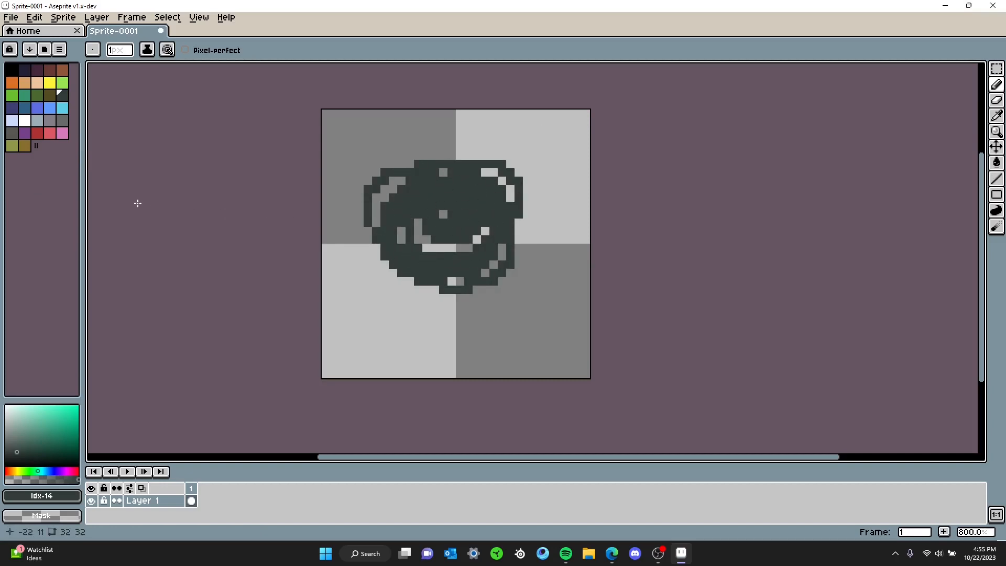
click(47, 96)
mouse_move(401, 340)
mouse_down()
mouse_move(482, 294)
mouse_move(335, 320)
mouse_up()
click(50, 82)
mouse_move(416, 128)
mouse_down()
mouse_move(482, 136)
mouse_move(324, 164)
mouse_up()
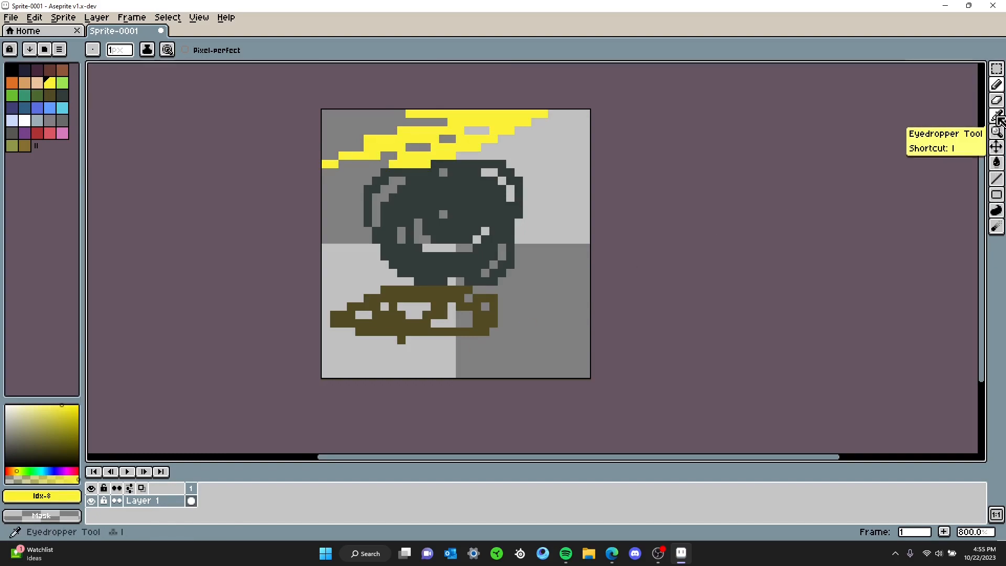
Step: Sample the dark grey-green #323c39 from the central scribble with the Eyedropper and draw a pencil scribble along the sprite's right side
click(999, 117)
click(452, 184)
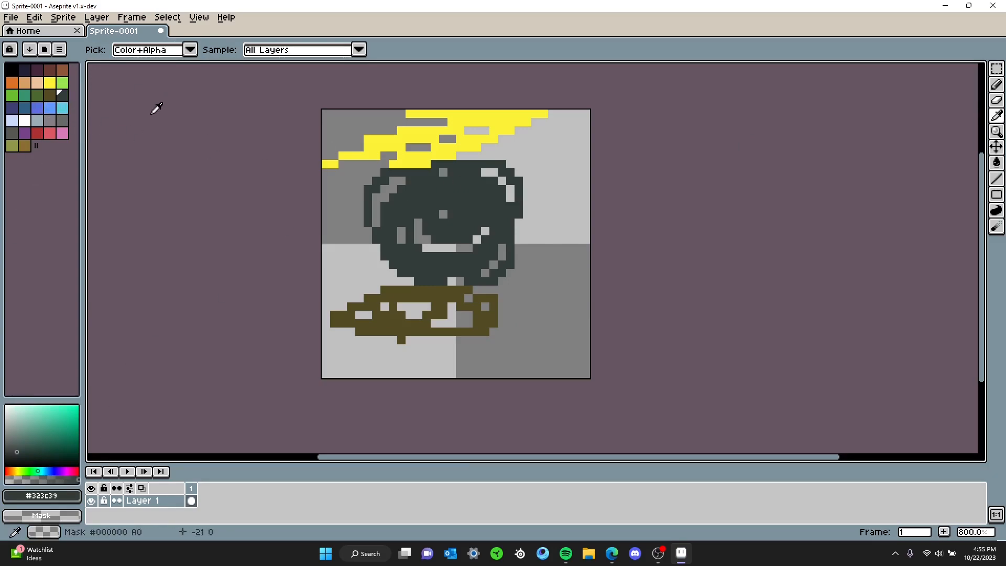
click(996, 85)
mouse_move(532, 263)
mouse_down()
mouse_move(577, 207)
mouse_move(574, 167)
mouse_move(540, 168)
mouse_move(555, 279)
mouse_up()
Step: Undo all the test scribbles on the sprite and return to the Pencil tool
key(v)
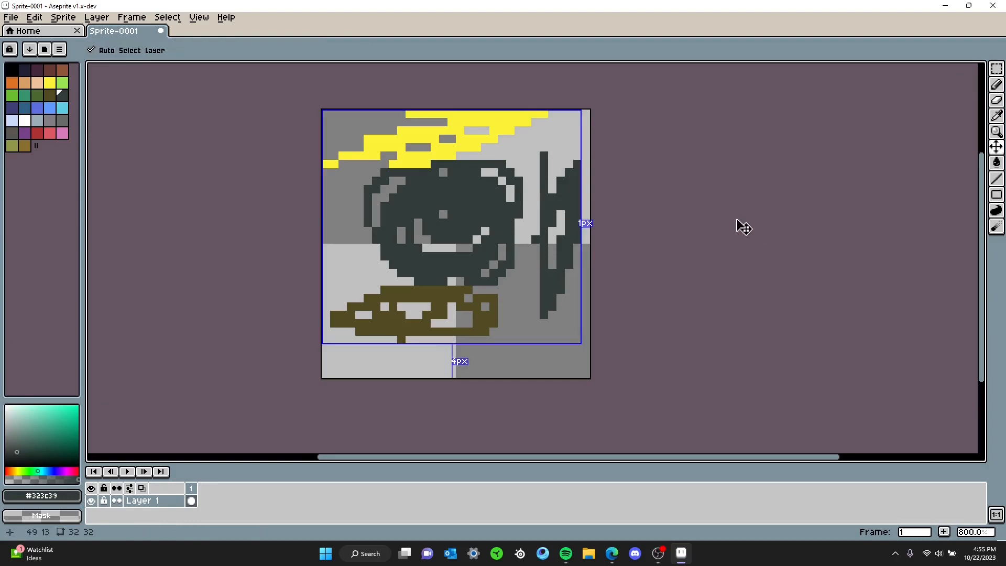
key(ctrl+z)
key(ctrl+z)
key(ctrl+z)
key(ctrl+z)
key(b)
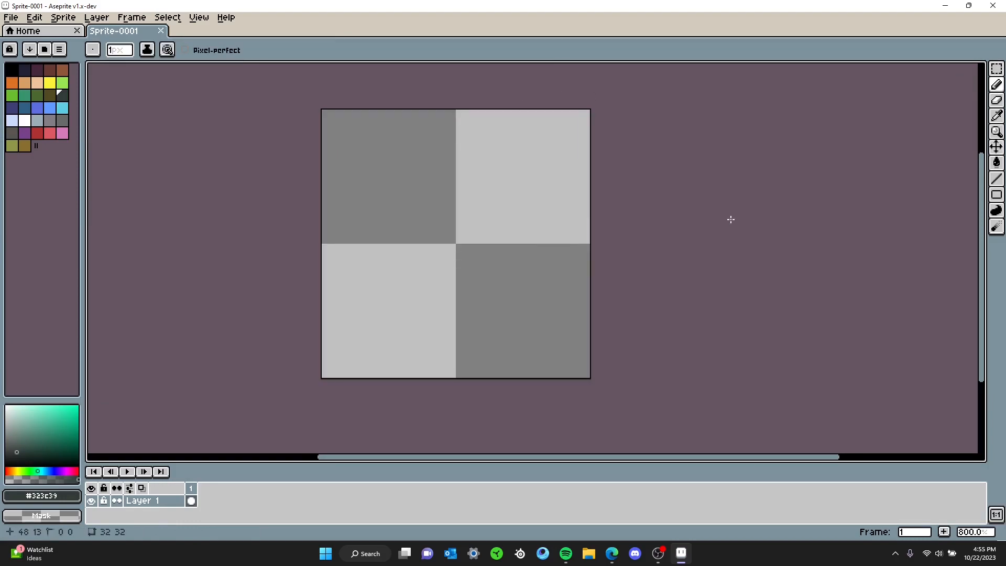
Step: Redo the undone test scribbles on the sprite, undo them all again and return to the Pencil tool
key(ctrl+y)
key(ctrl+y)
key(ctrl+y)
key(ctrl+y)
key(ctrl+y)
key(v)
key(ctrl+z)
key(ctrl+z)
key(ctrl+z)
key(ctrl+z)
key(b)
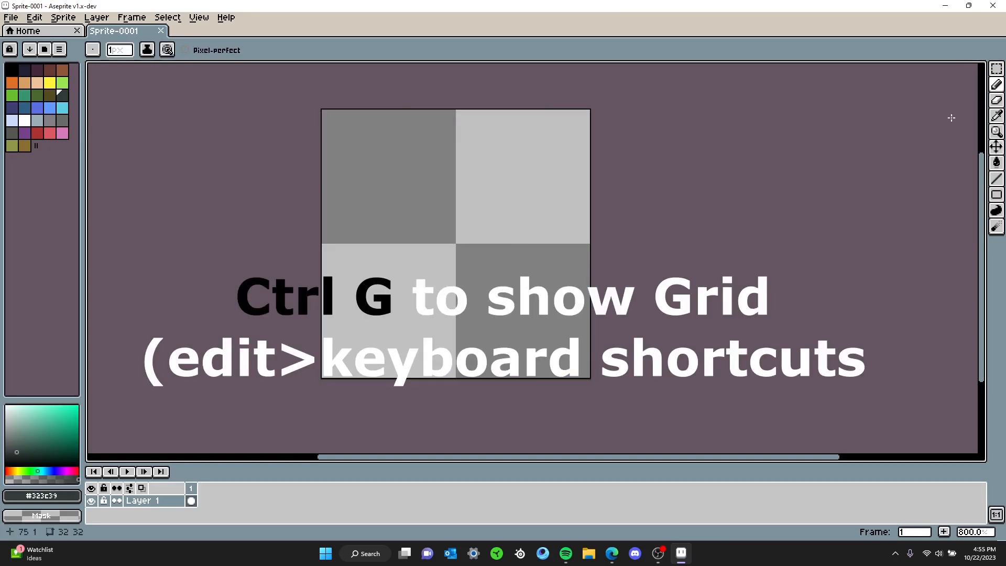
Step: Draw a dark grey-green pencil scribble across the sprite, try the Eraser on it and undo the strokes
click(998, 100)
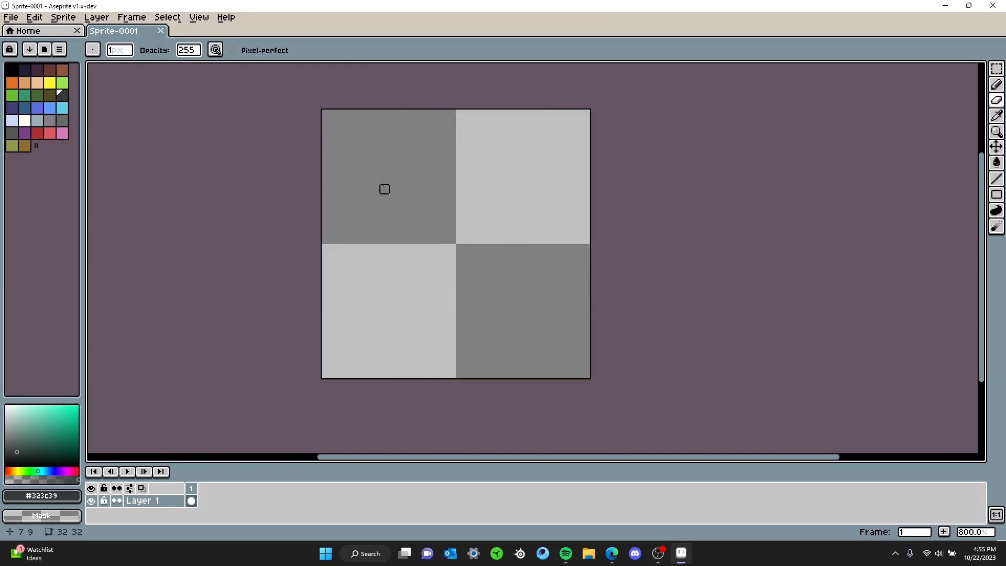
click(997, 85)
mouse_move(358, 282)
mouse_down()
mouse_move(403, 219)
mouse_move(532, 181)
mouse_move(523, 195)
mouse_move(408, 234)
mouse_move(431, 211)
mouse_move(502, 231)
mouse_up()
click(998, 101)
key(ctrl+z)
key(ctrl+z)
key(ctrl+z)
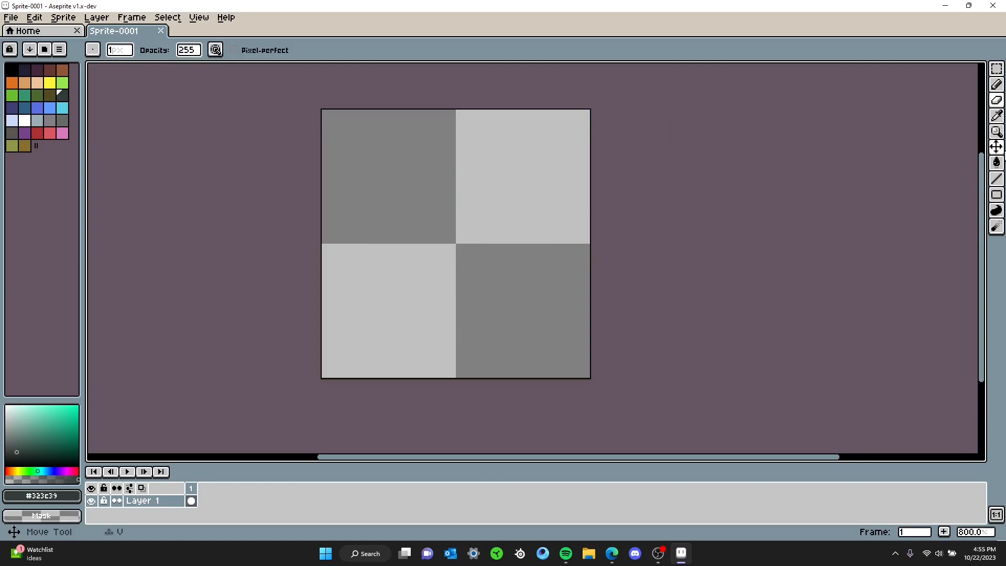
Step: Scribble across the sprite in dark grey-green and light blue, and shift the drawing about 2 px down with the Move tool
click(997, 85)
mouse_move(473, 195)
mouse_down()
mouse_move(425, 232)
mouse_move(449, 192)
mouse_move(369, 240)
mouse_move(336, 240)
mouse_up()
click(63, 108)
mouse_move(503, 296)
mouse_down()
mouse_move(505, 239)
mouse_move(357, 231)
mouse_up()
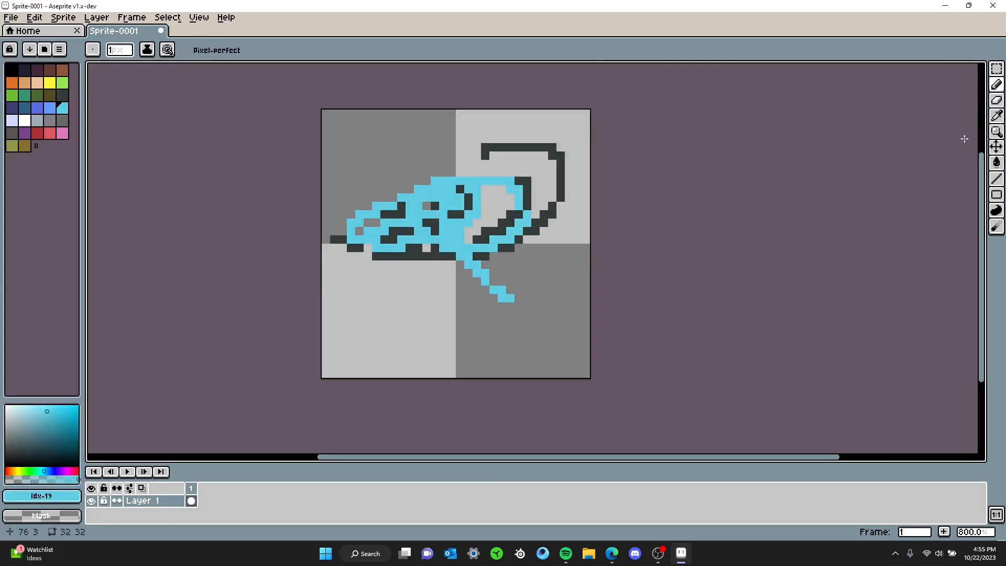
click(997, 148)
mouse_move(495, 229)
mouse_down()
mouse_move(455, 198)
mouse_move(443, 233)
mouse_move(495, 246)
mouse_up()
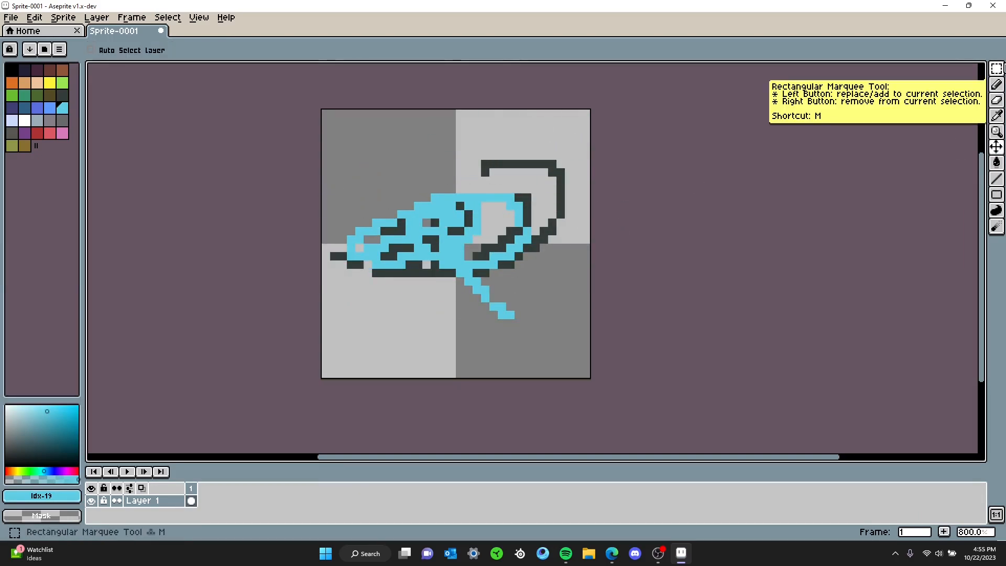
Step: Select the whole canvas with the Rectangular Marquee, nudge its contents 1 px right and back, and deselect
click(997, 69)
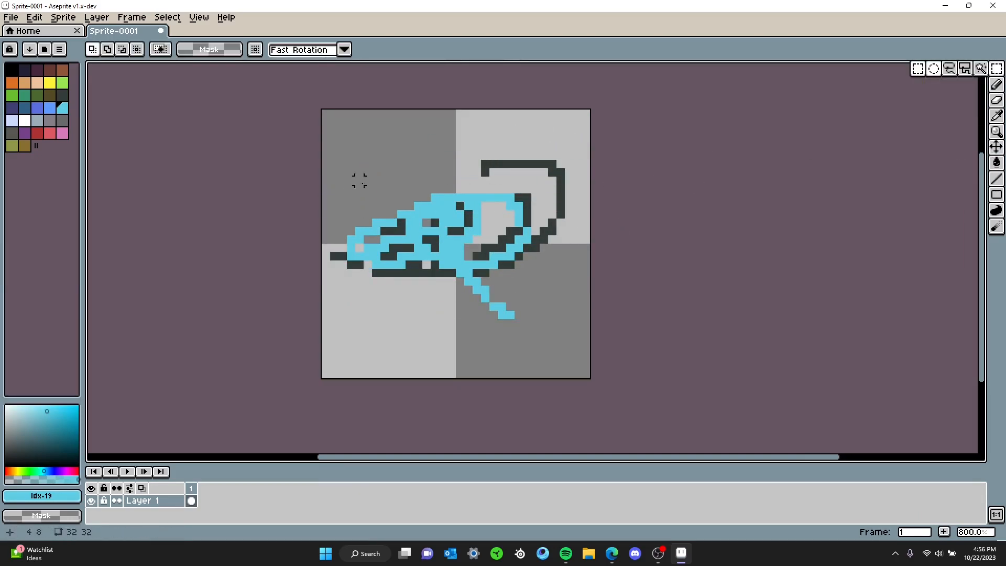
drag(307, 104, 651, 382)
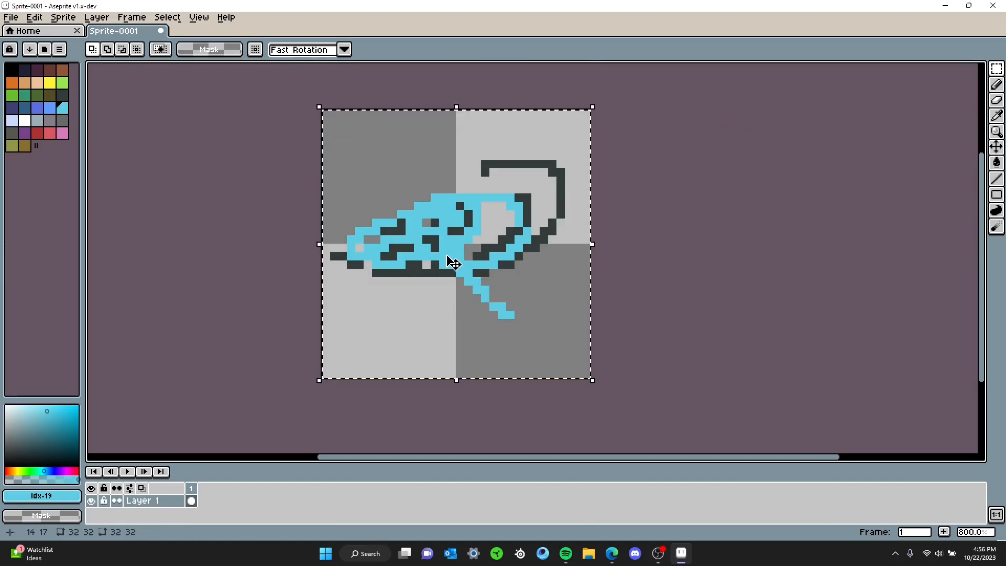
key(Right)
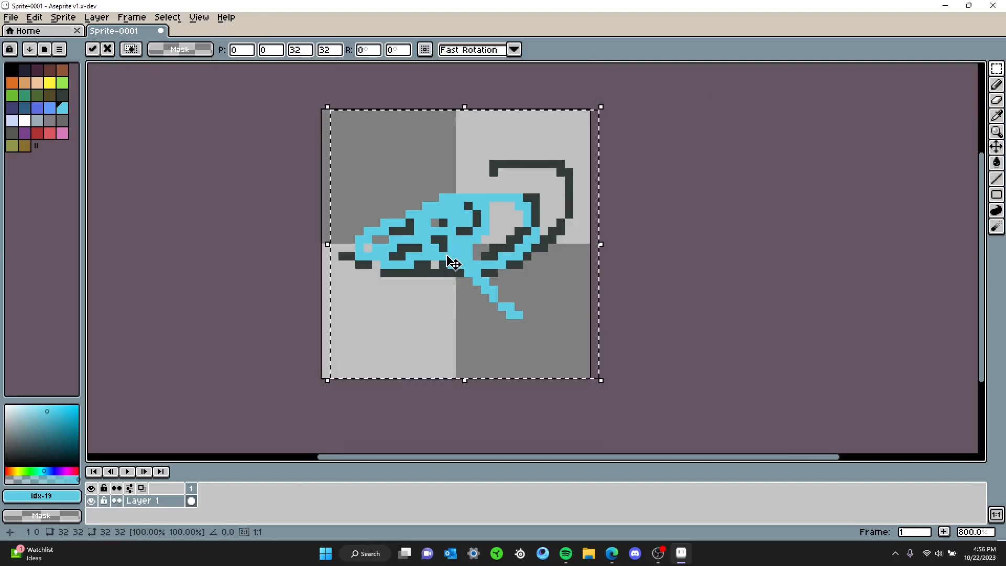
key(Left)
key(ctrl+d)
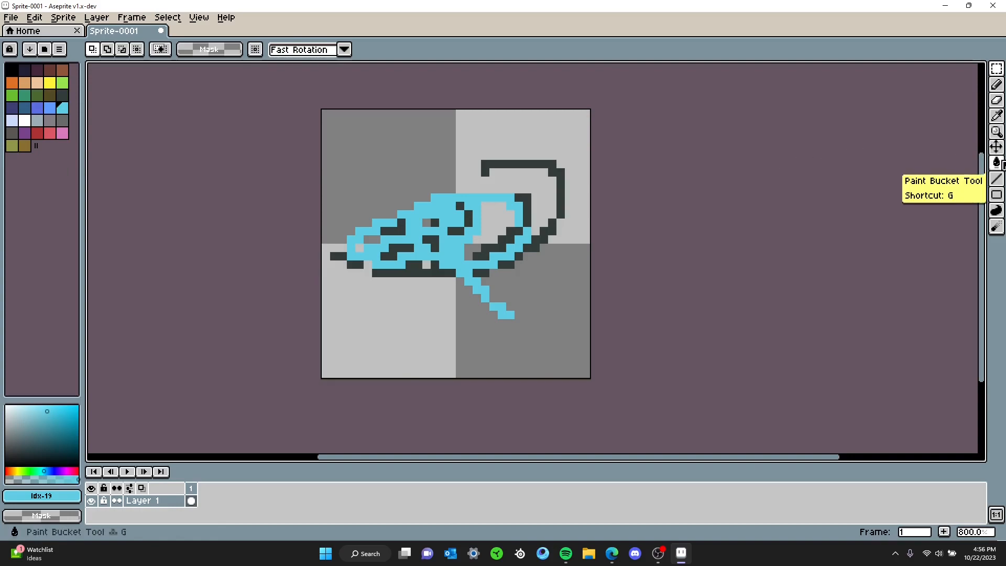
Step: Try filling the empty background around the scribble with light blue using the Paint Bucket, and undo the fill
click(999, 165)
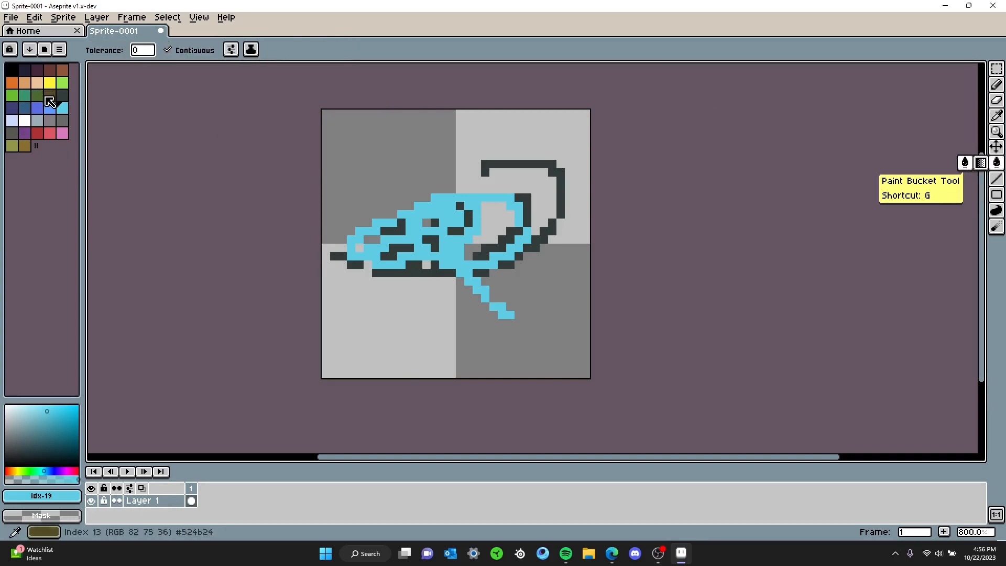
click(394, 158)
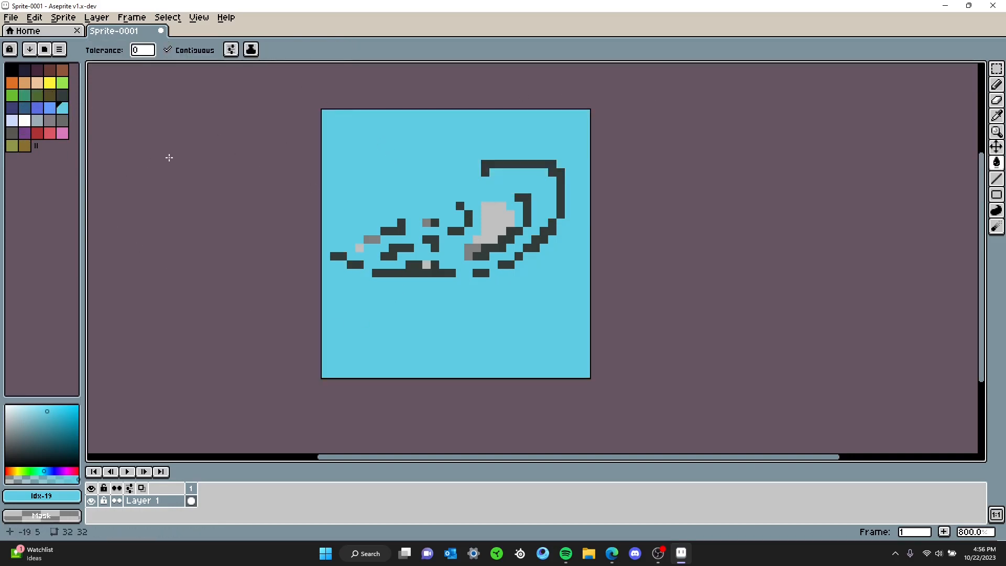
key(ctrl+z)
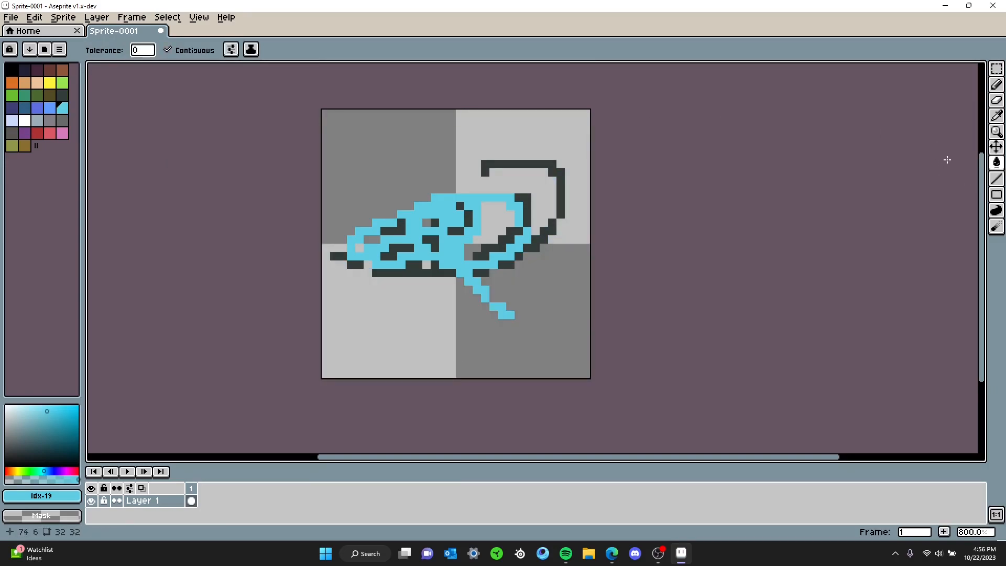
Step: Undo the move and all the pencil scribbles so the sprite is empty
click(999, 136)
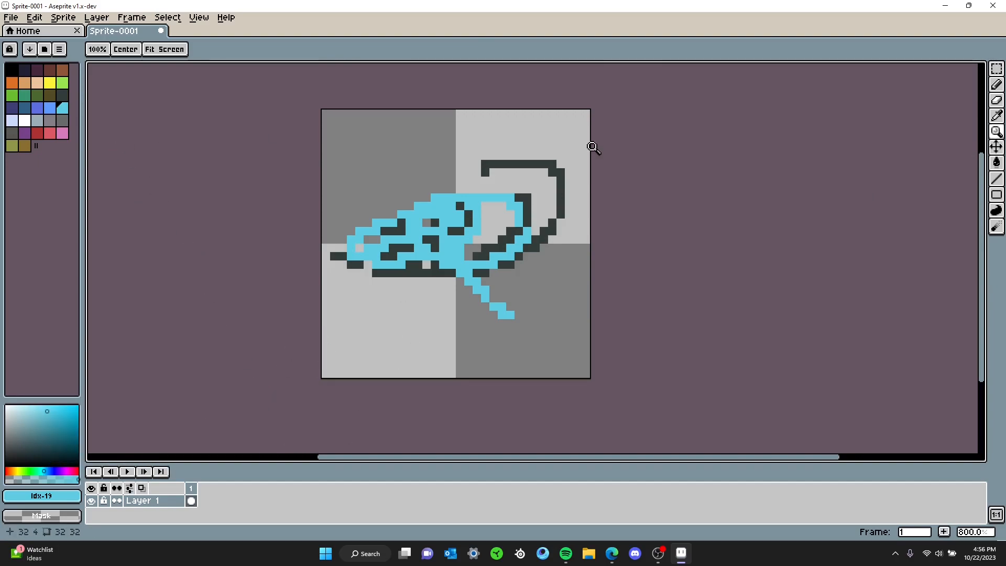
key(ctrl+z)
key(ctrl+z)
key(ctrl+z)
key(ctrl+z)
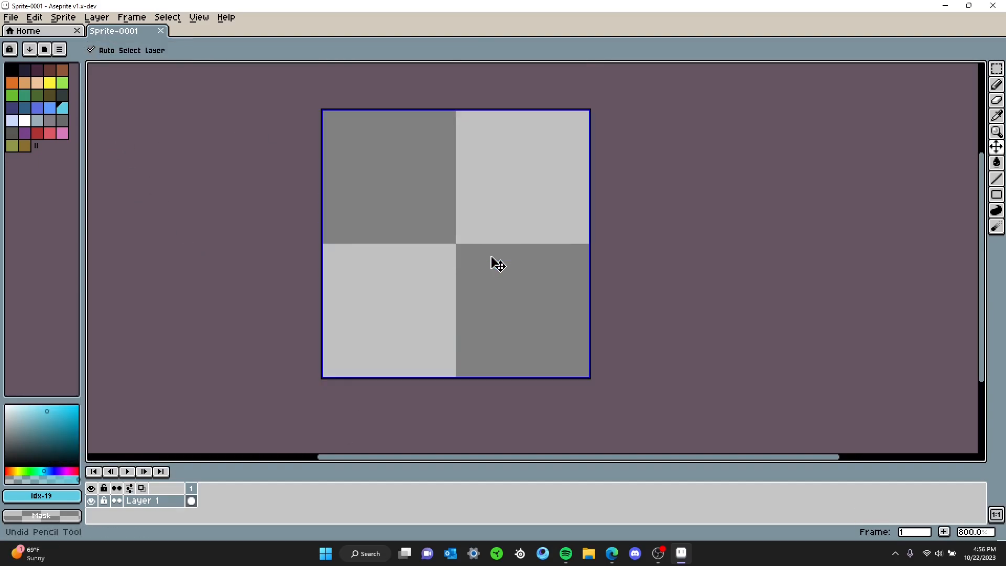
Step: Fill the entire empty canvas with black from the palette using the Paint Bucket
click(12, 68)
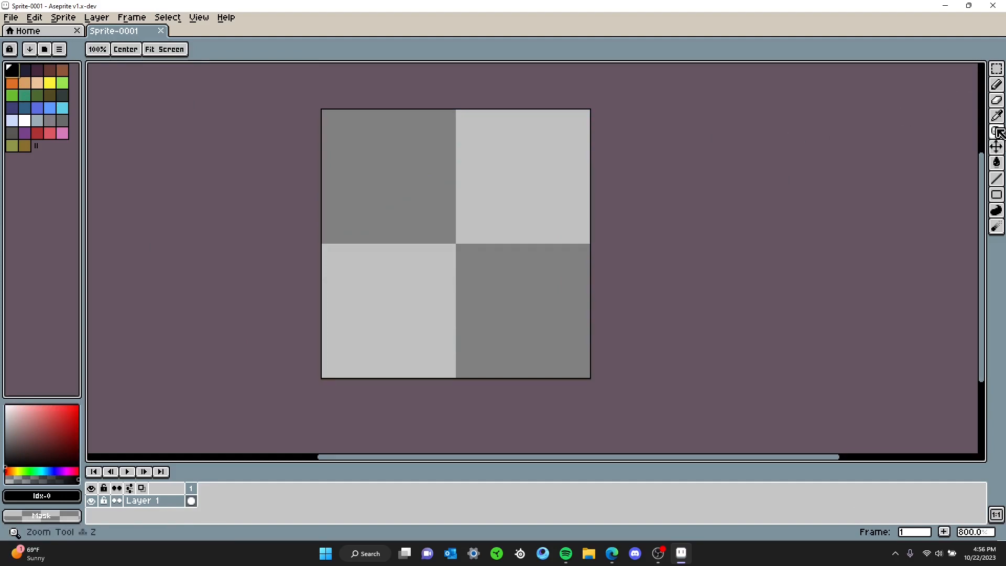
click(996, 162)
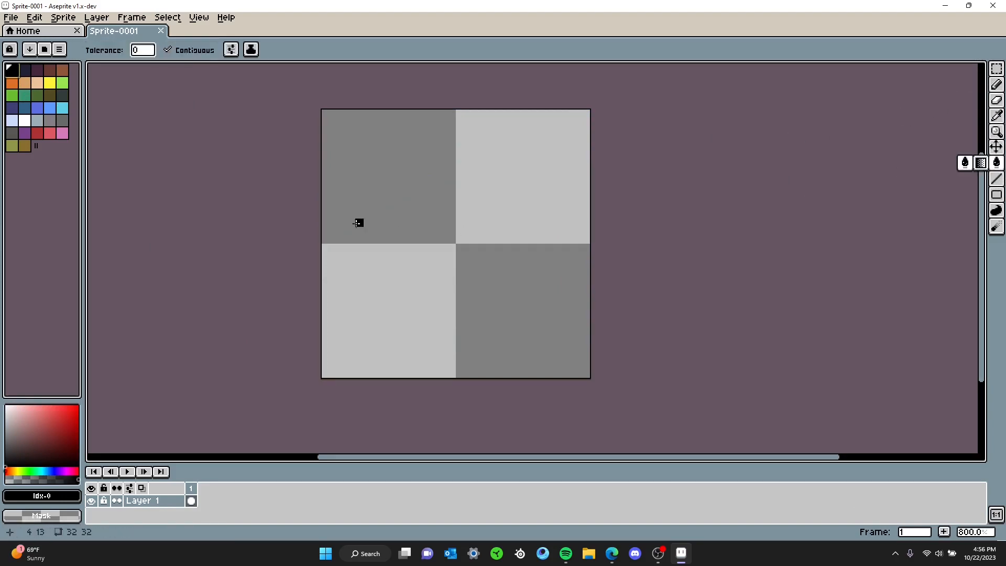
click(357, 222)
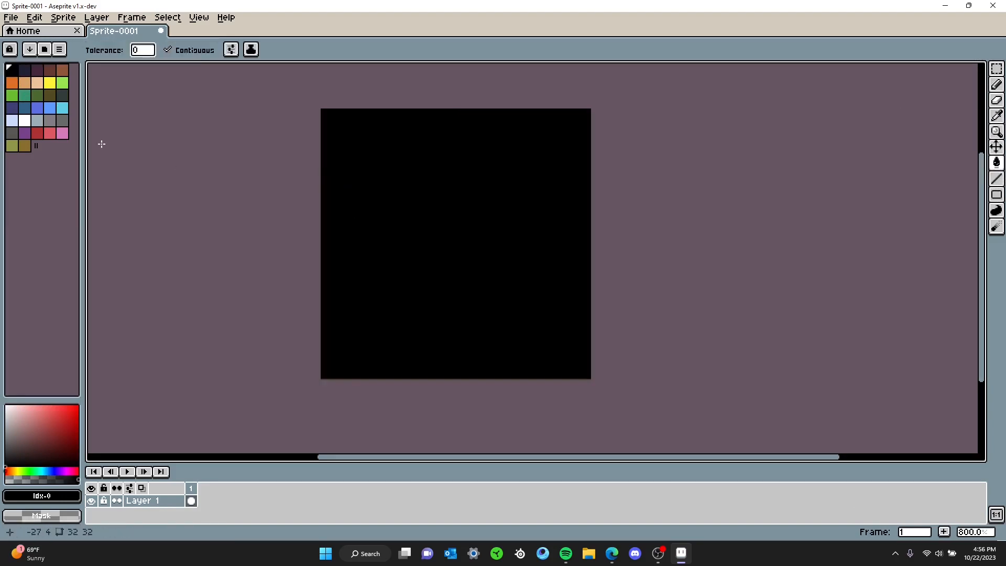
Step: Switch to the Eraser and add a new frame after the black frame 1
click(996, 101)
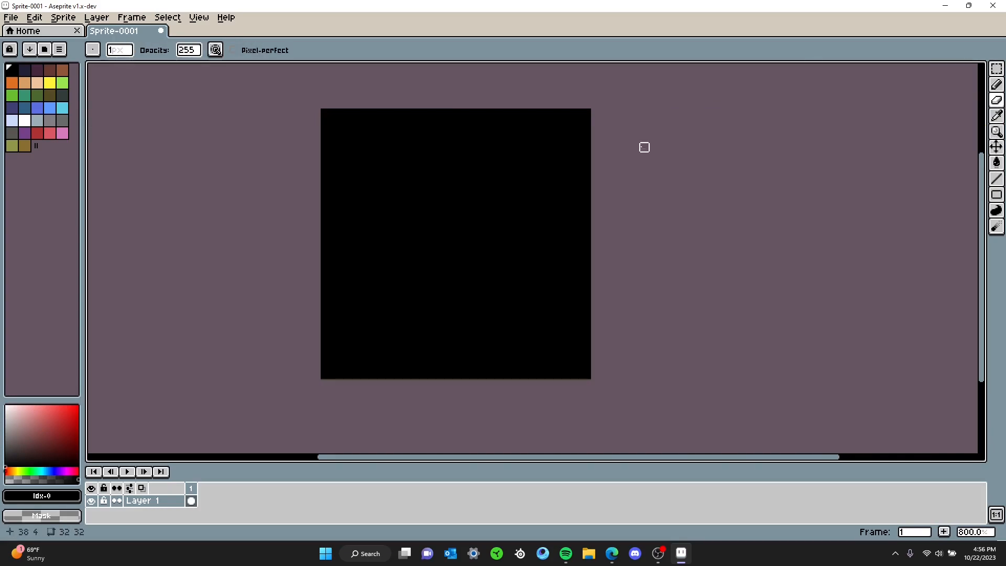
right_click(193, 492)
click(209, 466)
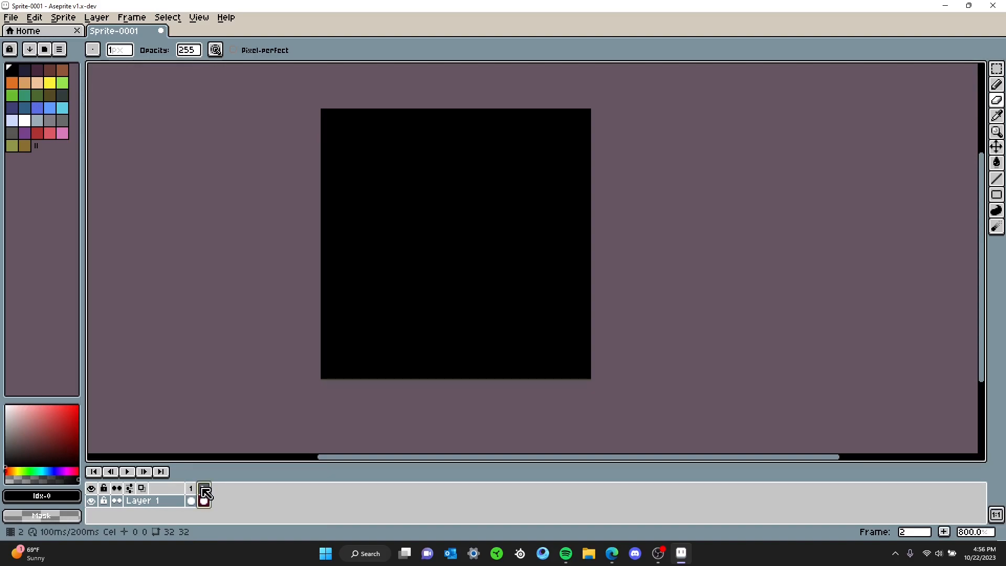
Step: Erase the top two pixel rows of the black fill in frame 1
right_click(194, 491)
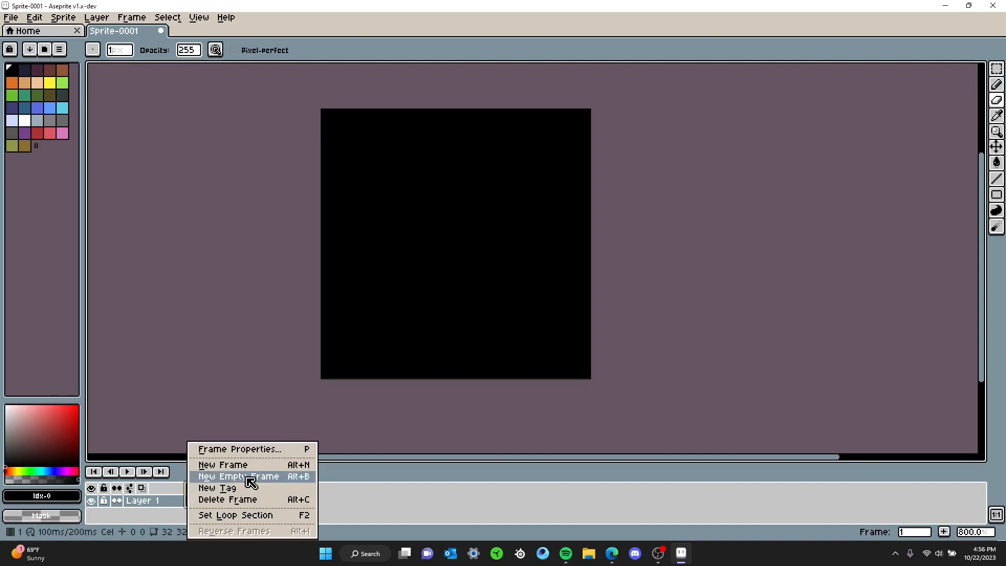
click(236, 351)
mouse_move(325, 105)
mouse_down()
mouse_move(586, 113)
mouse_move(351, 121)
mouse_up()
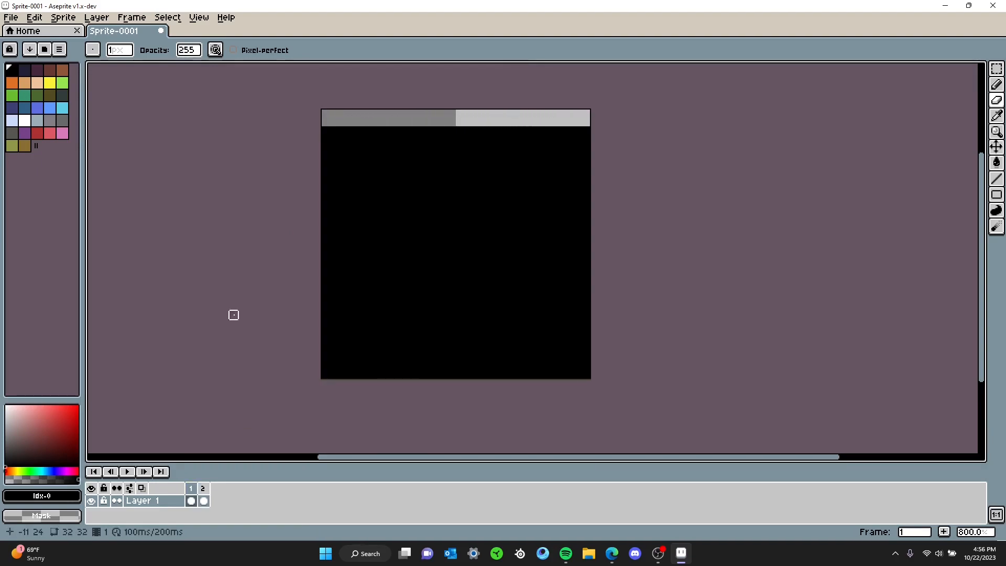
Step: Move the partly erased frame 1 behind the fully black frame so it becomes frame 2
click(203, 490)
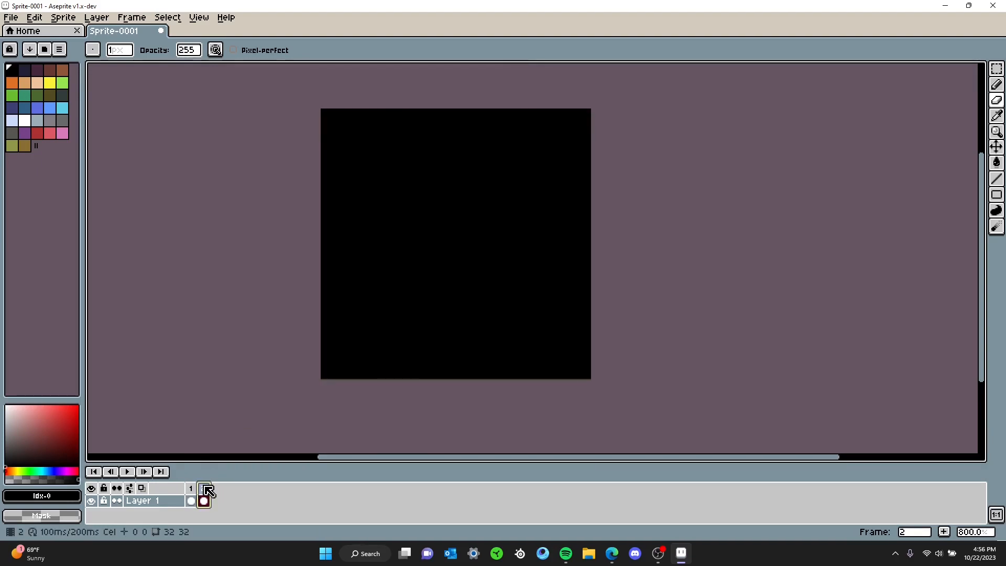
right_click(204, 486)
click(182, 486)
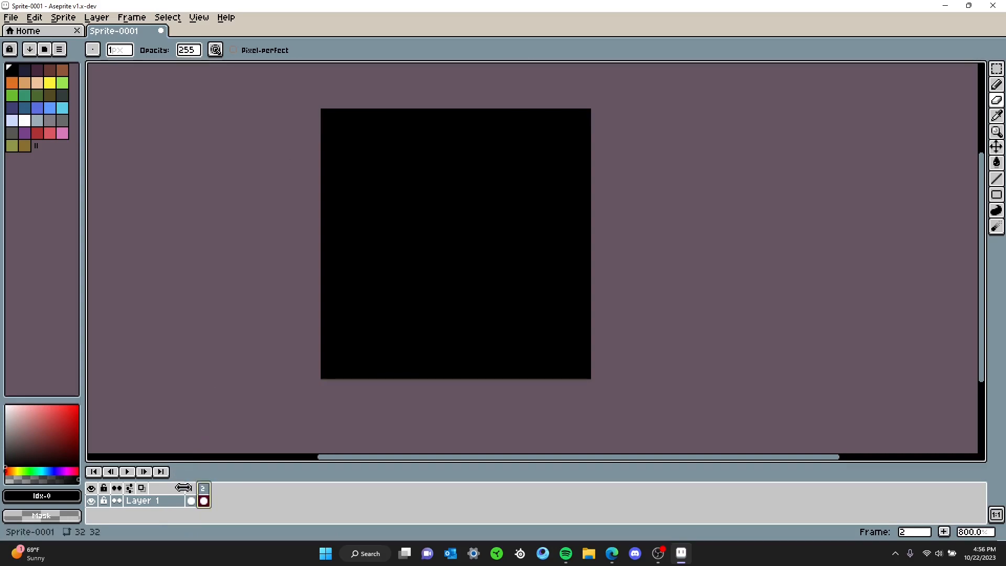
click(192, 488)
mouse_move(193, 488)
mouse_down()
mouse_move(208, 490)
mouse_move(195, 491)
mouse_up()
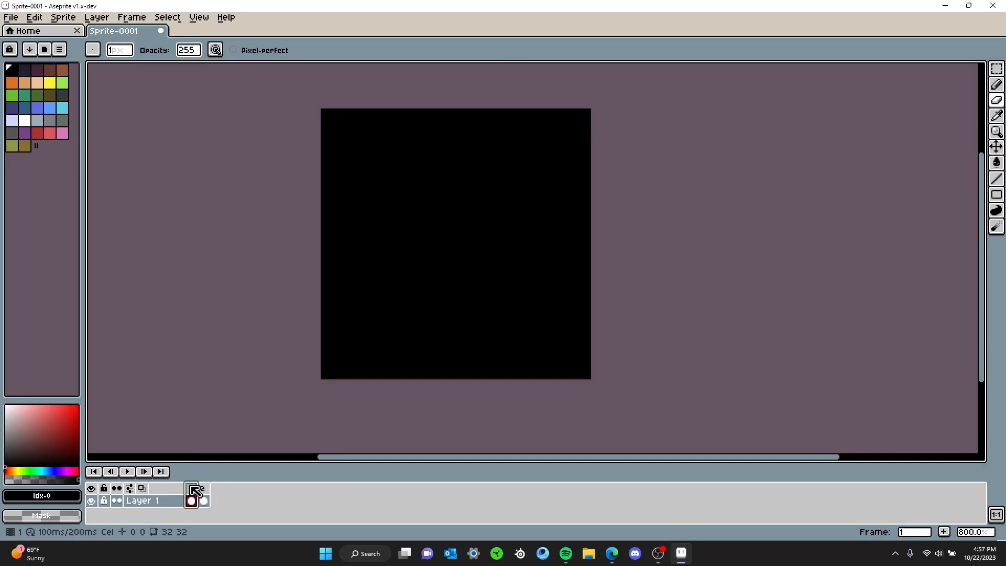
Step: Add a new frame after frame 2 and erase the next two pixel rows of its black fill
click(205, 491)
right_click(207, 491)
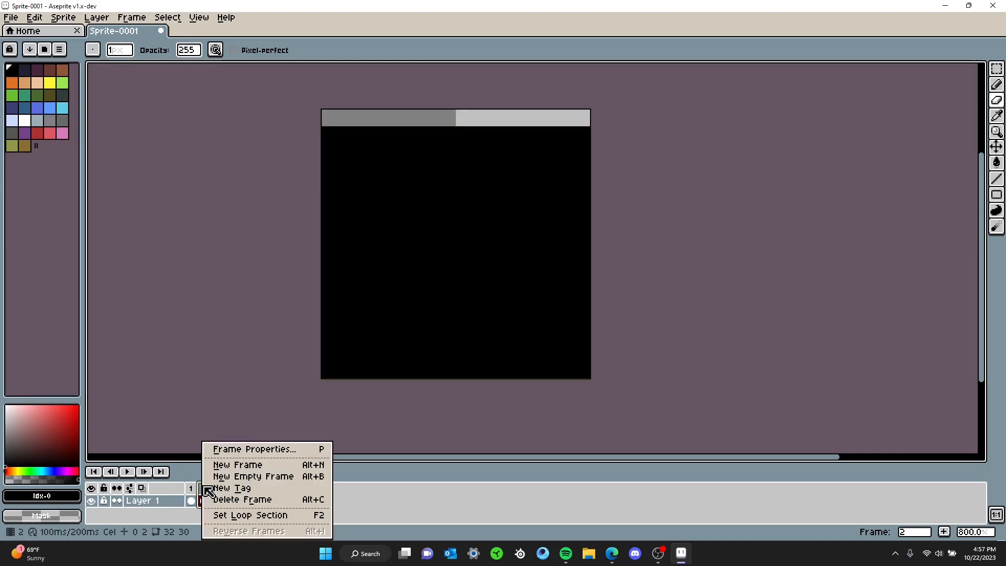
click(224, 472)
mouse_move(324, 129)
mouse_down()
mouse_move(577, 130)
mouse_move(585, 138)
mouse_move(426, 130)
mouse_move(326, 138)
mouse_move(453, 147)
mouse_up()
key(ctrl+z)
mouse_move(325, 130)
mouse_down()
mouse_move(594, 130)
mouse_move(321, 140)
mouse_up()
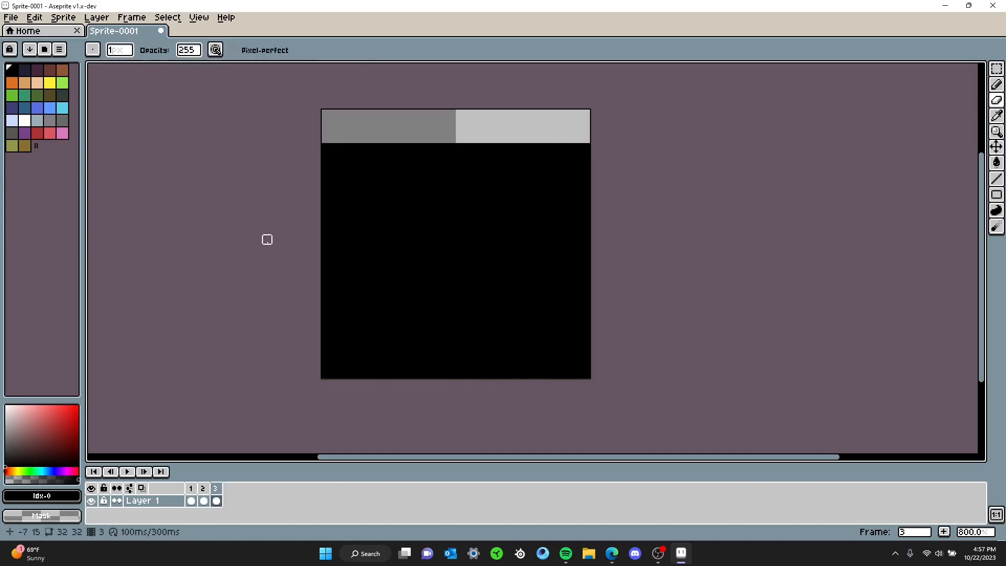
Step: Add a new frame copied from frame 2 and move it to the end of the timeline as frame 4
right_click(203, 489)
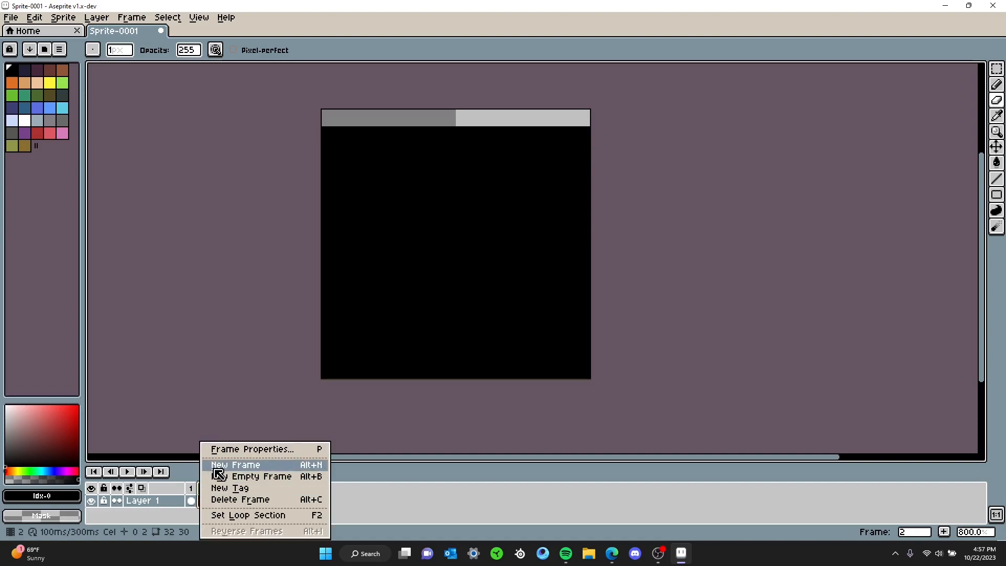
click(216, 466)
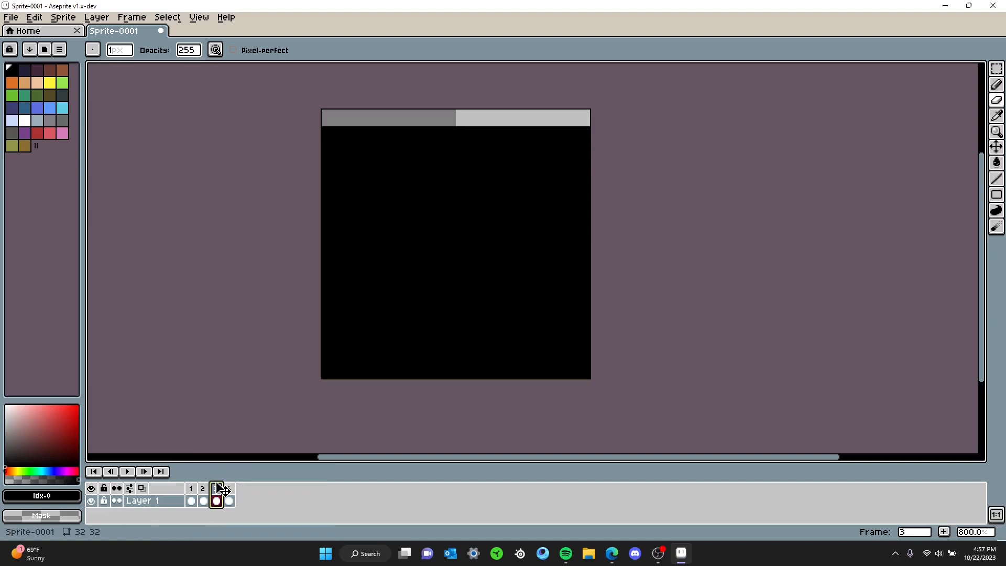
key(alt+n)
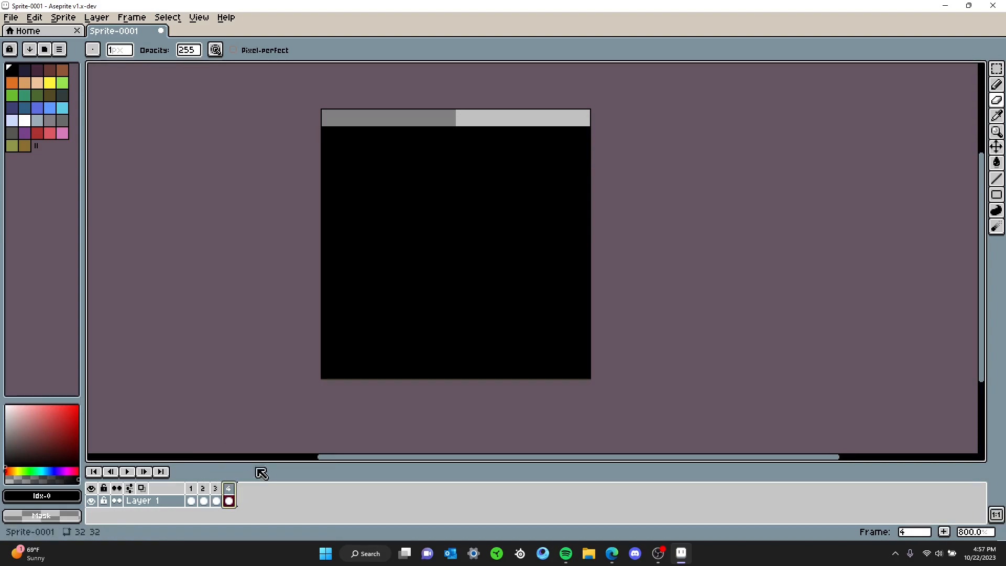
Step: Play the four-frame animation starting from frame 1 and stop the playback
click(192, 489)
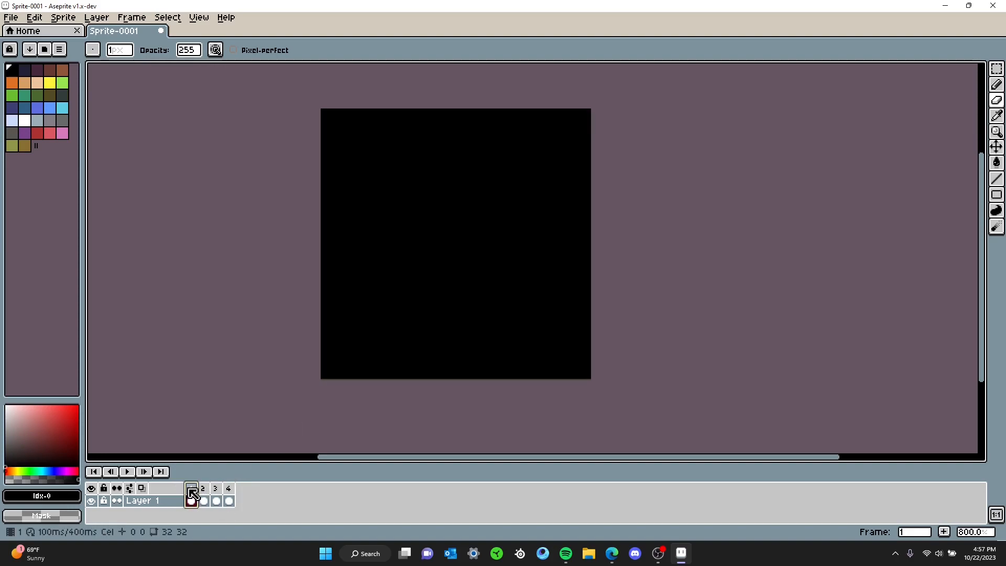
right_click(189, 489)
click(185, 488)
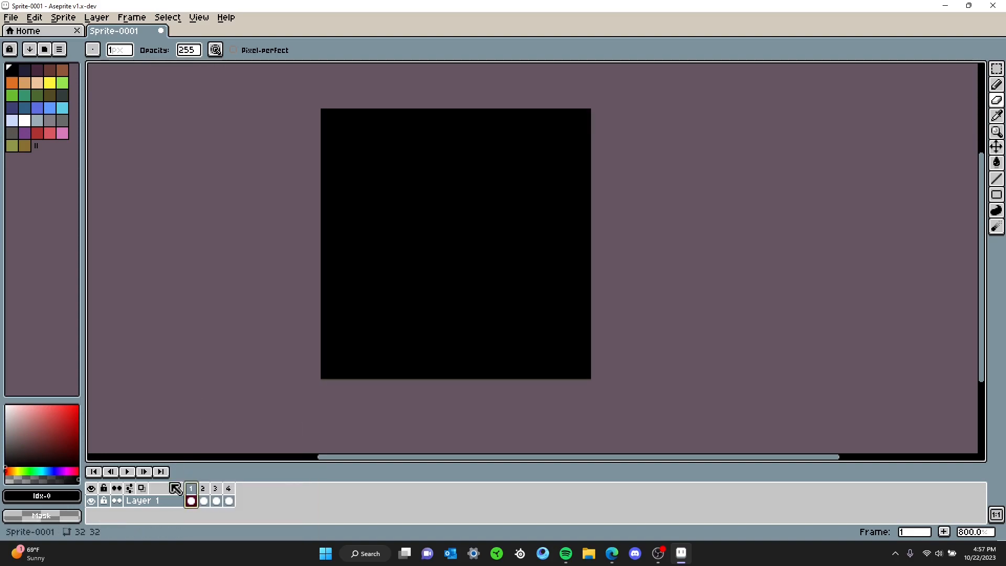
click(130, 473)
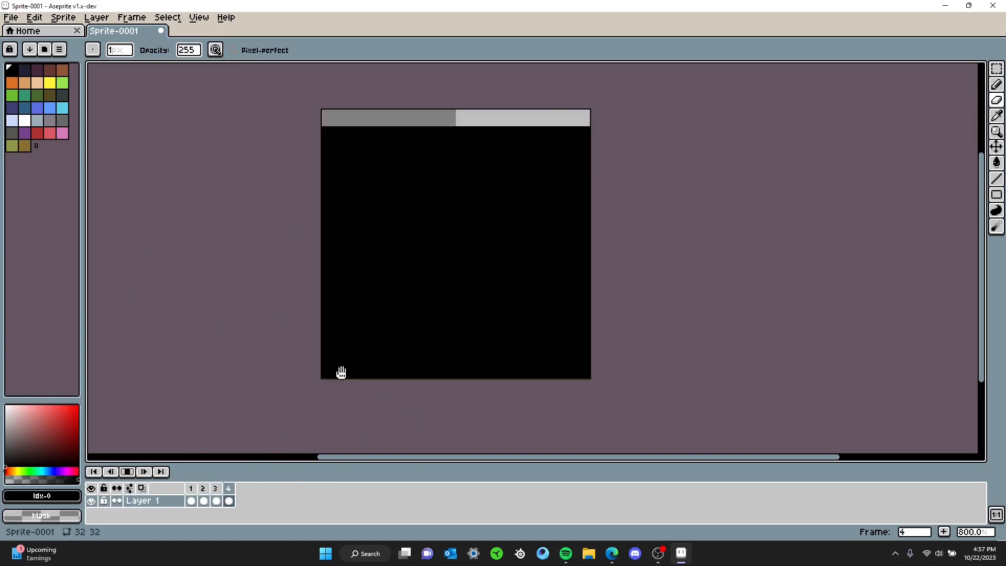
click(131, 472)
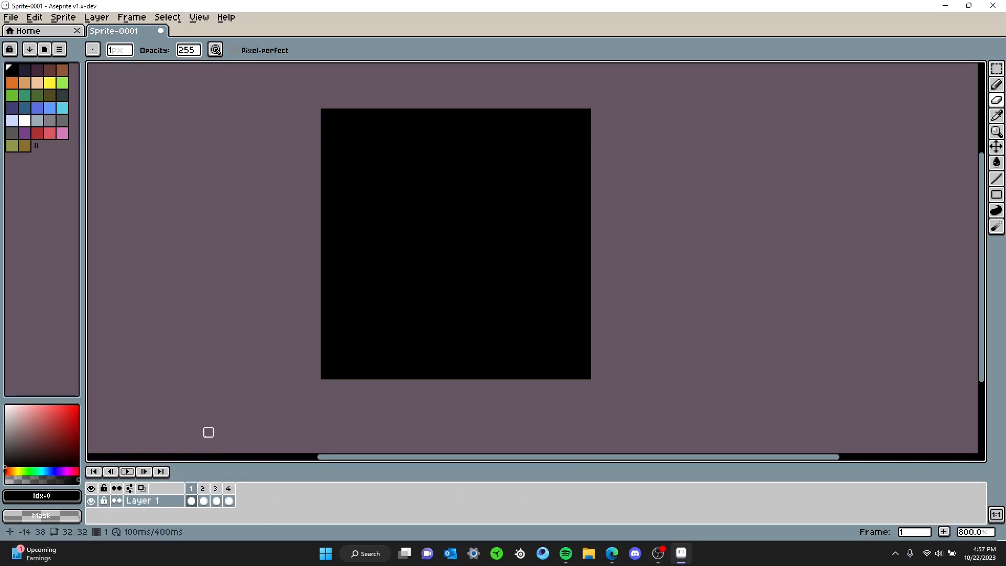
Step: Set the duration of frames 1, 2 and 3 to 50 milliseconds each
double_click(191, 488)
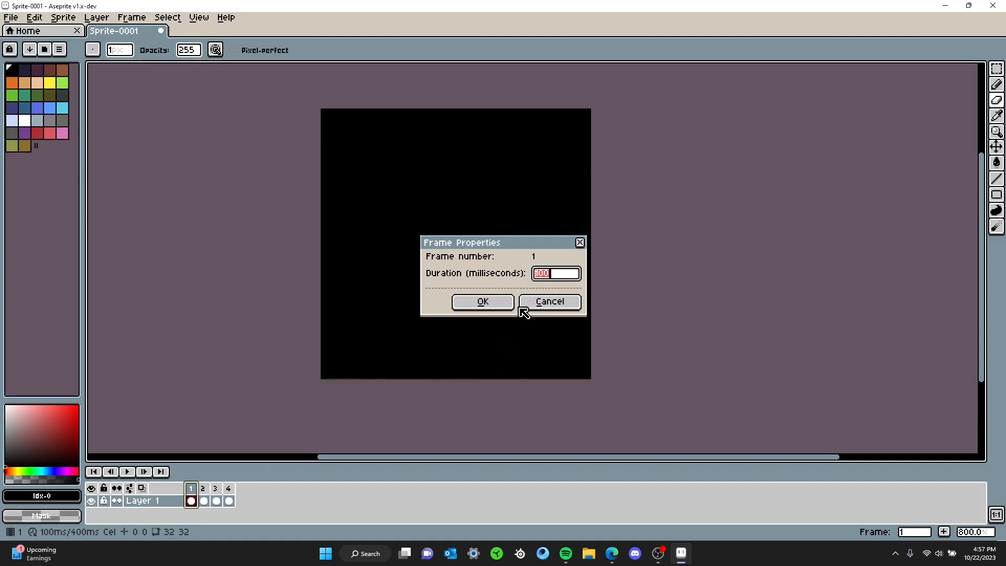
key(Return)
double_click(204, 491)
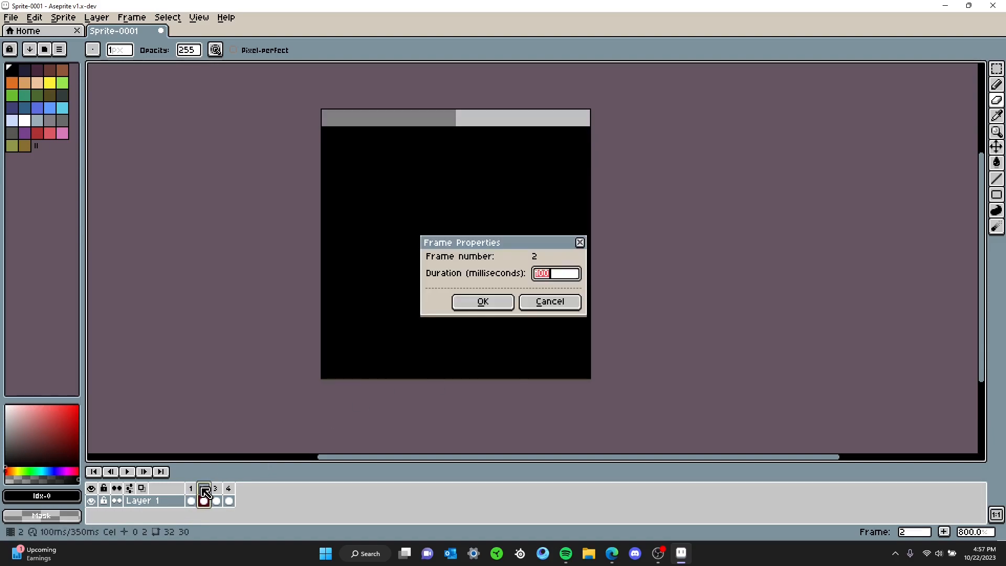
text(50)
key(Return)
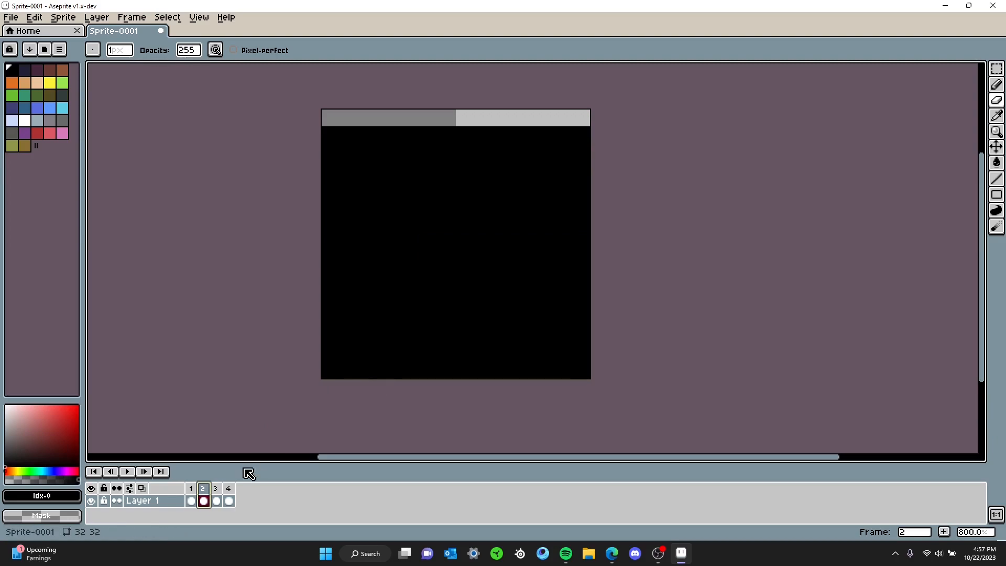
double_click(216, 488)
text(50)
key(Return)
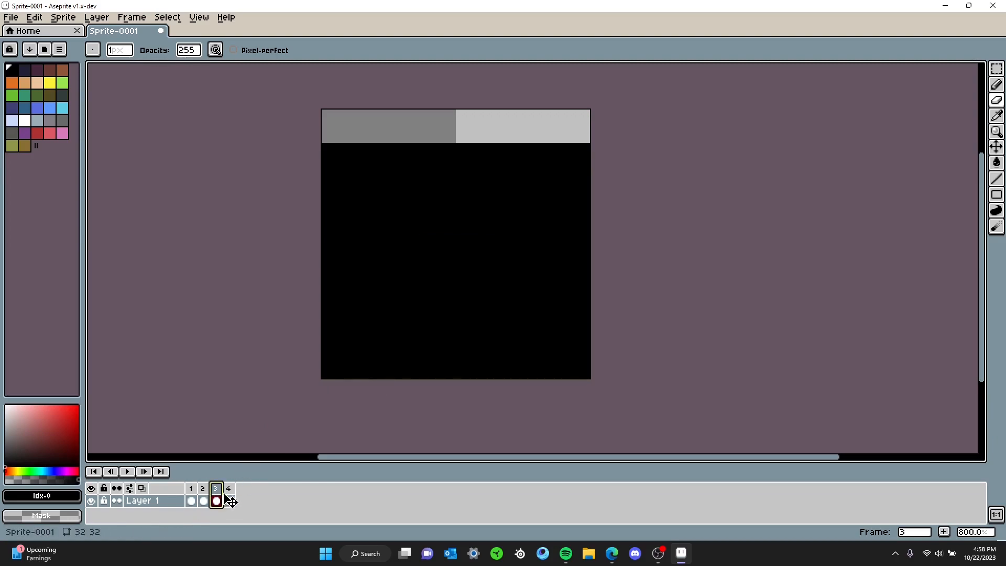
Step: Set the duration of frame 4 to 50 milliseconds
click(226, 490)
key(5)
double_click(231, 490)
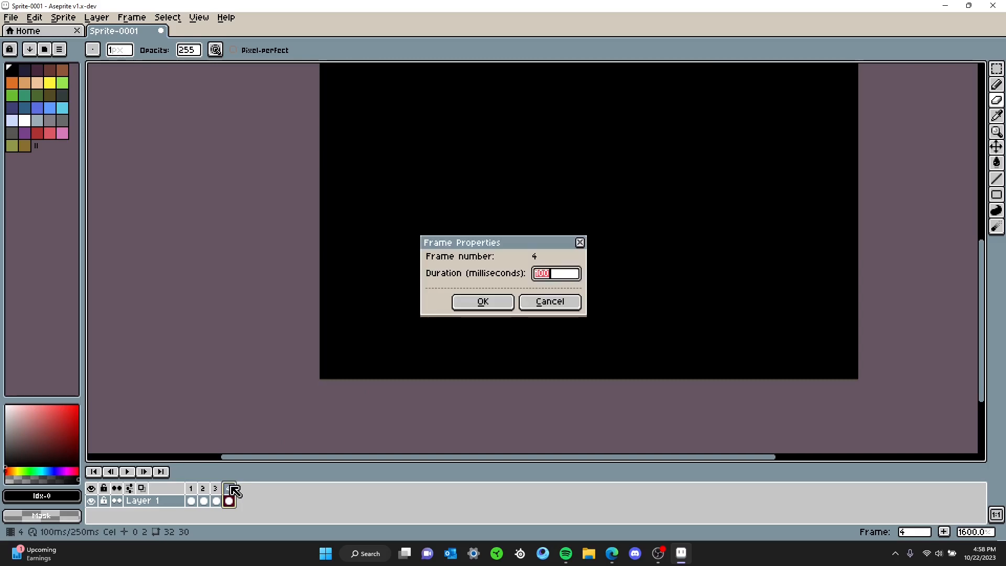
text(50)
key(Return)
Step: Play the four-frame animation at its new frame durations and stop the playback
scroll(544, 217, down, 1)
scroll(470, 283, down, 2)
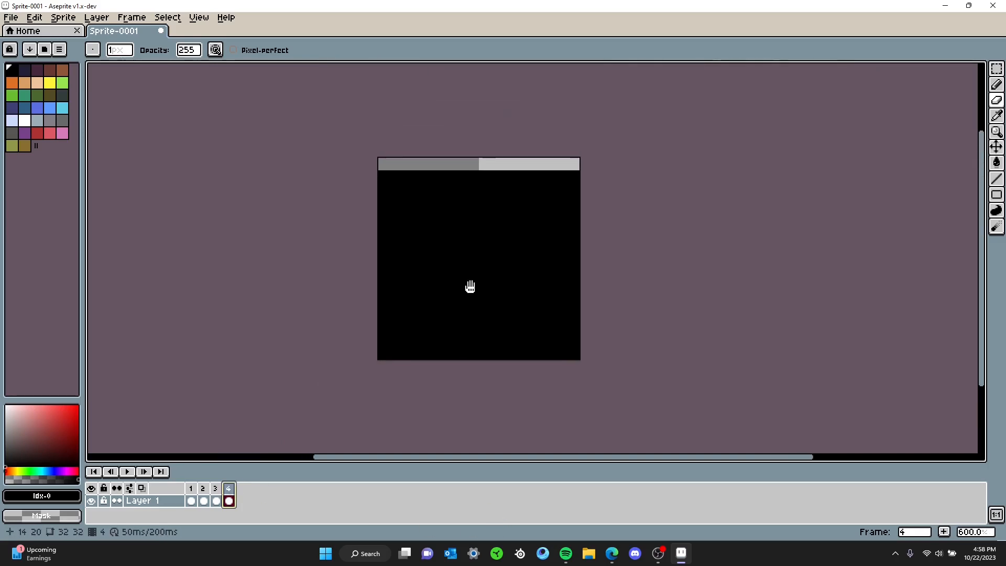
key(Return)
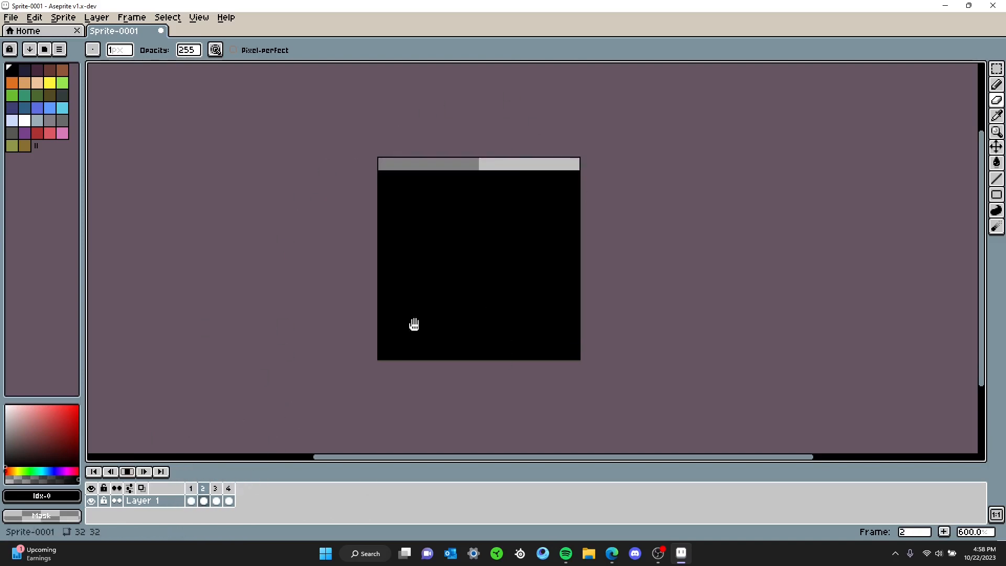
click(127, 472)
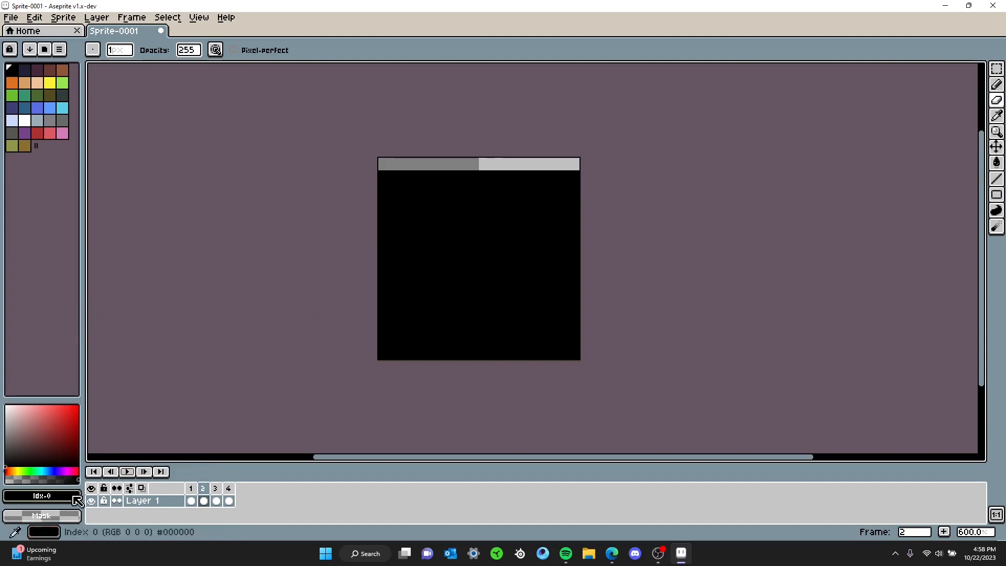
Step: Save the sprite as Sprite-0001 in the Documents folder
click(12, 17)
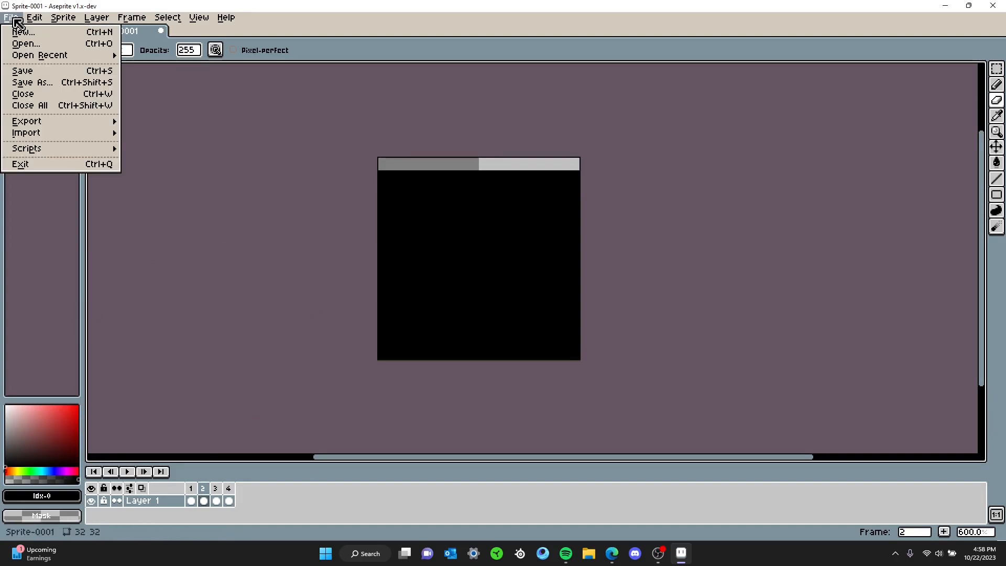
click(54, 78)
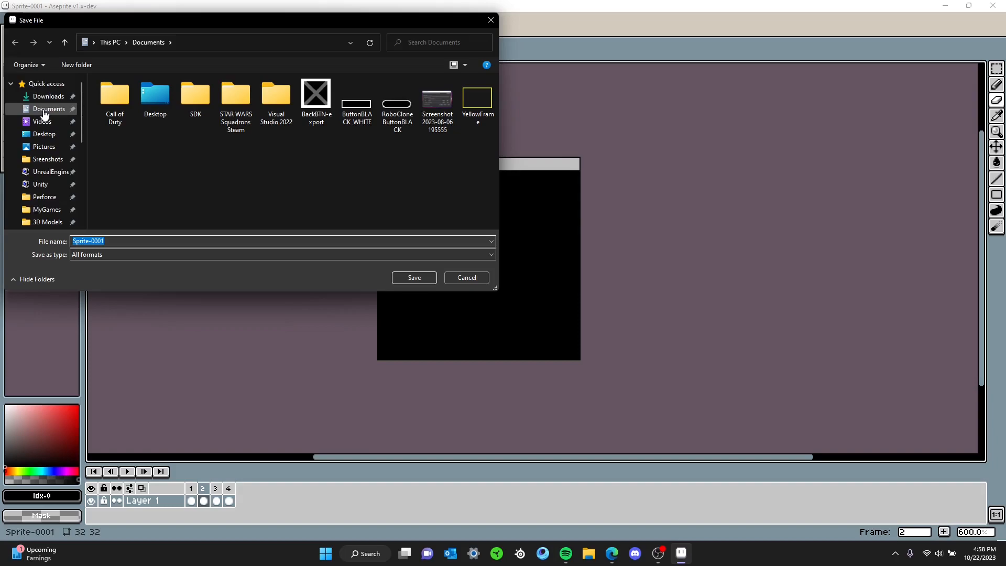
click(44, 112)
click(413, 278)
Step: Start a sprite sheet export of the saved animation and inspect the sheet preview up close
click(10, 18)
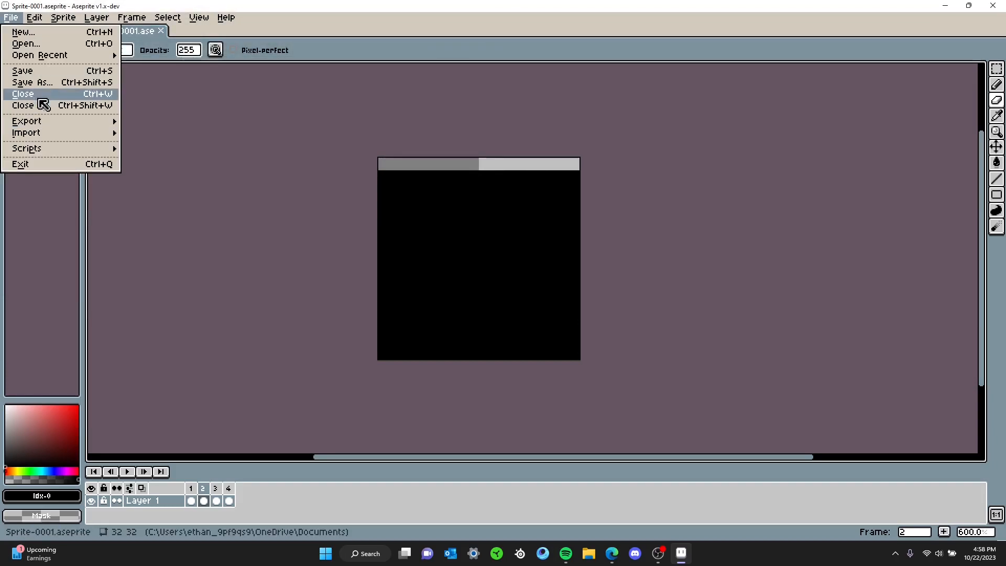
mouse_move(46, 122)
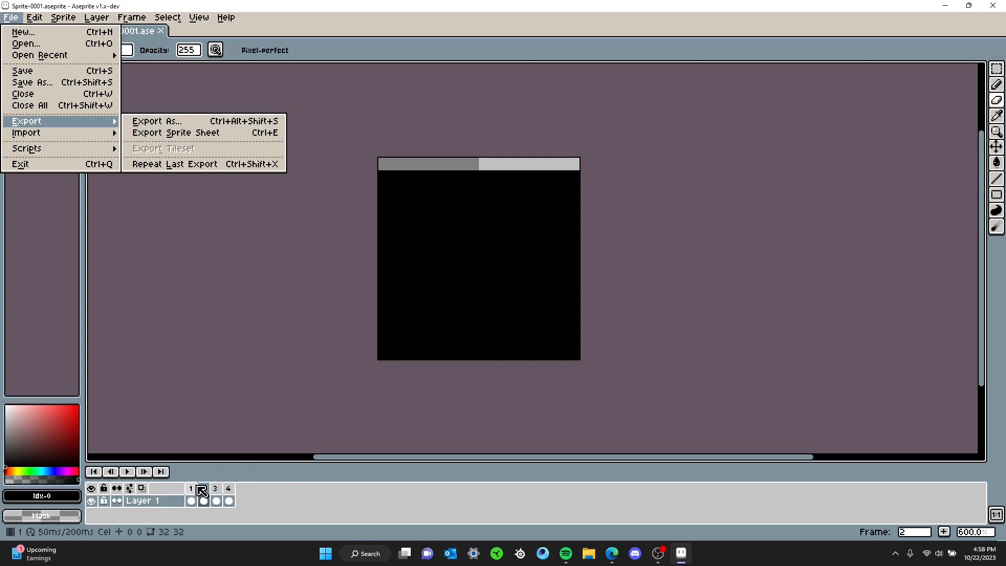
click(173, 139)
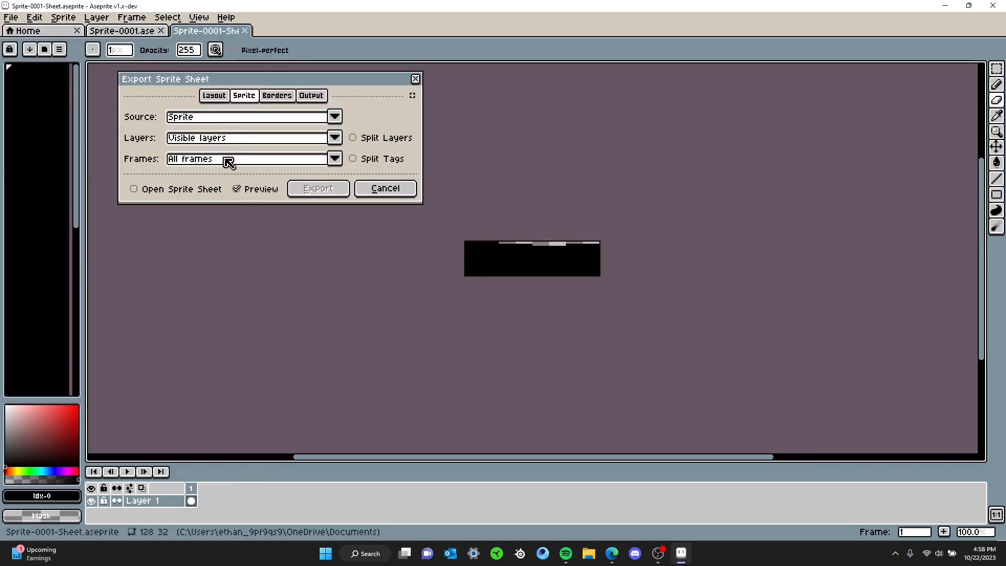
scroll(545, 253, up, 2)
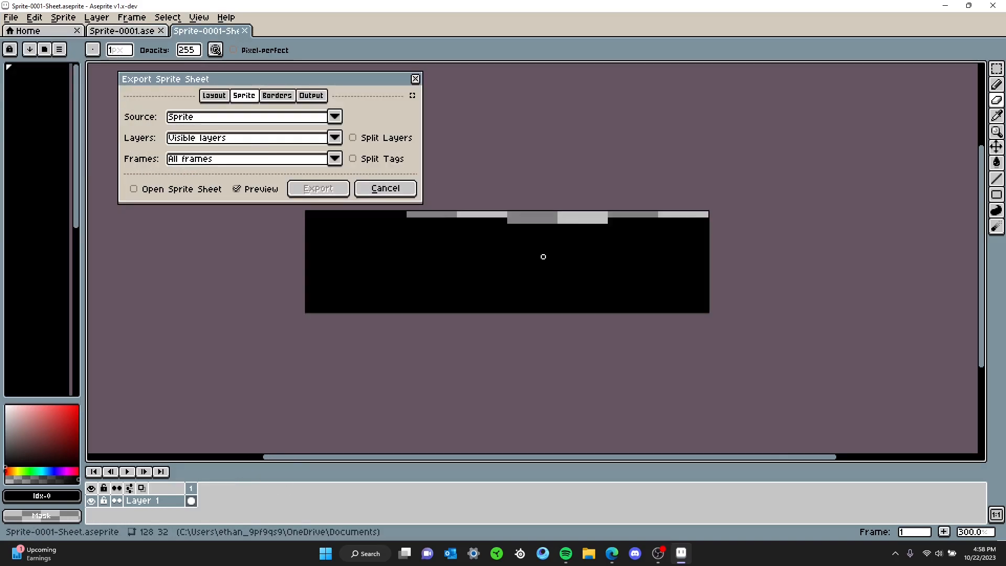
drag(519, 300, 514, 291)
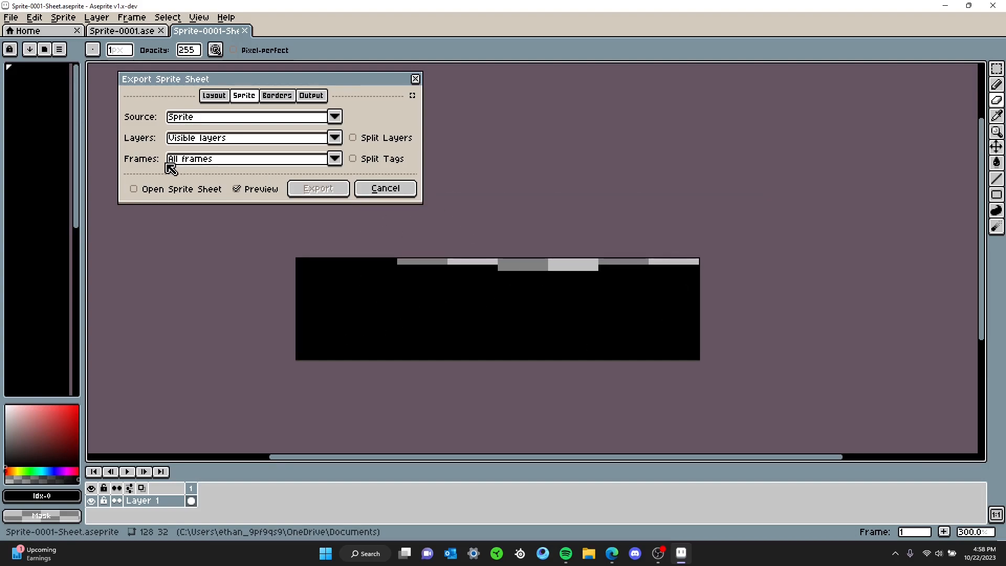
Step: Choose All frames, Visible layers and Sprite as the source for the sprite sheet export
click(200, 160)
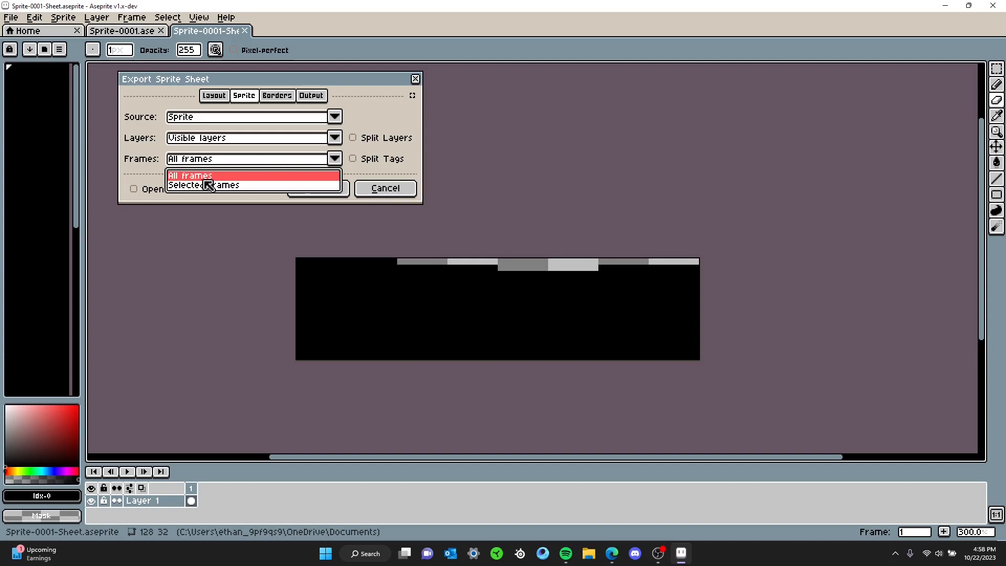
click(193, 177)
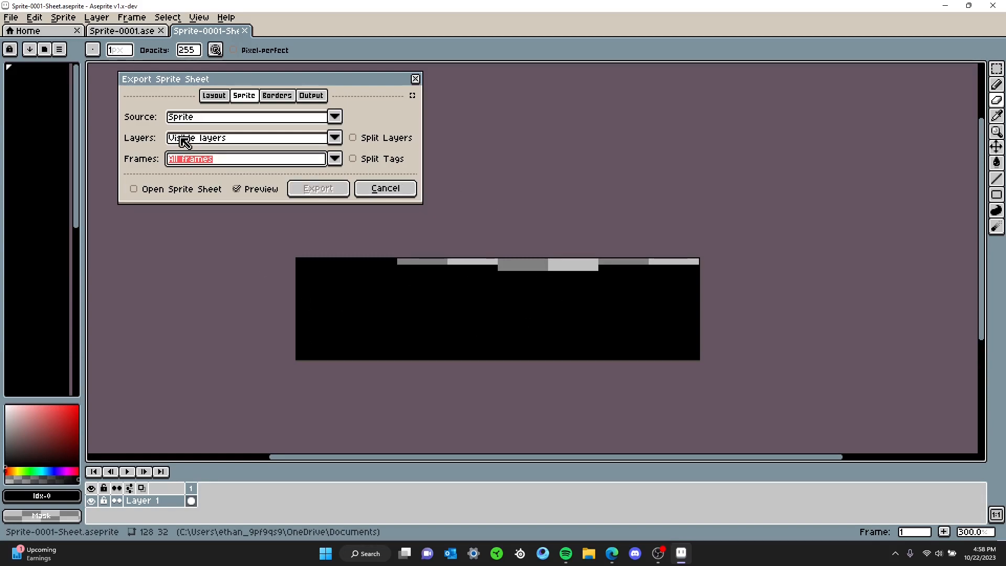
click(184, 139)
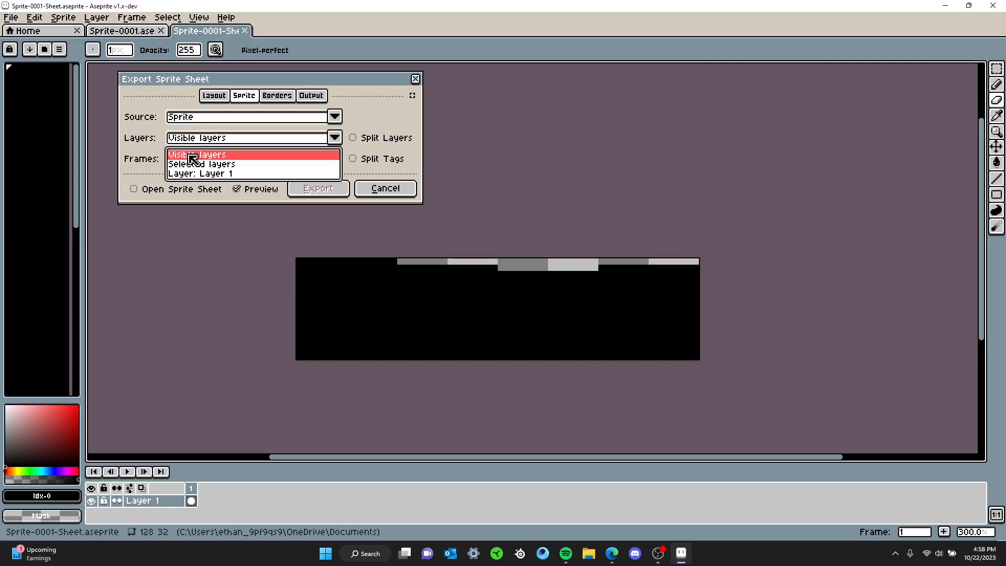
click(185, 155)
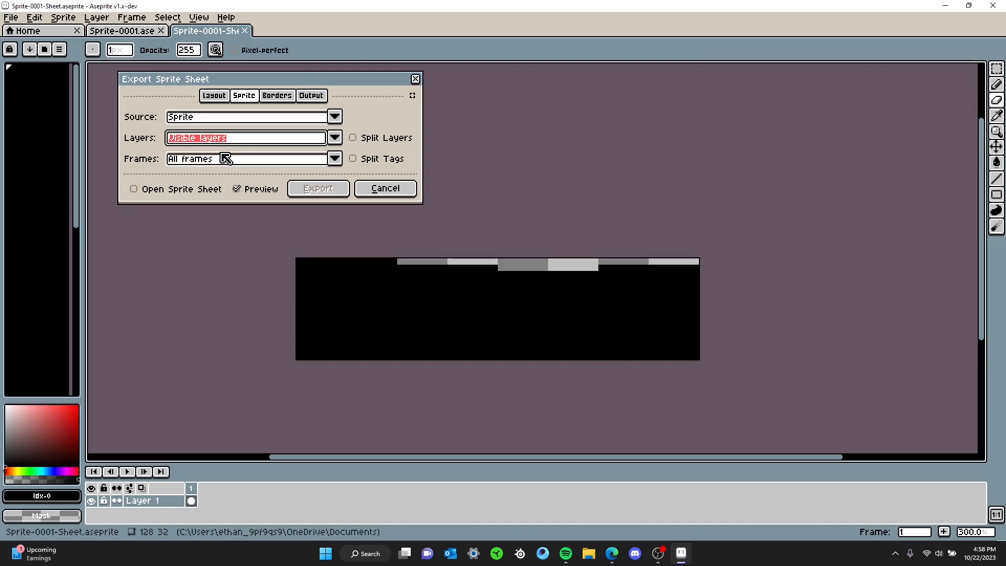
click(192, 122)
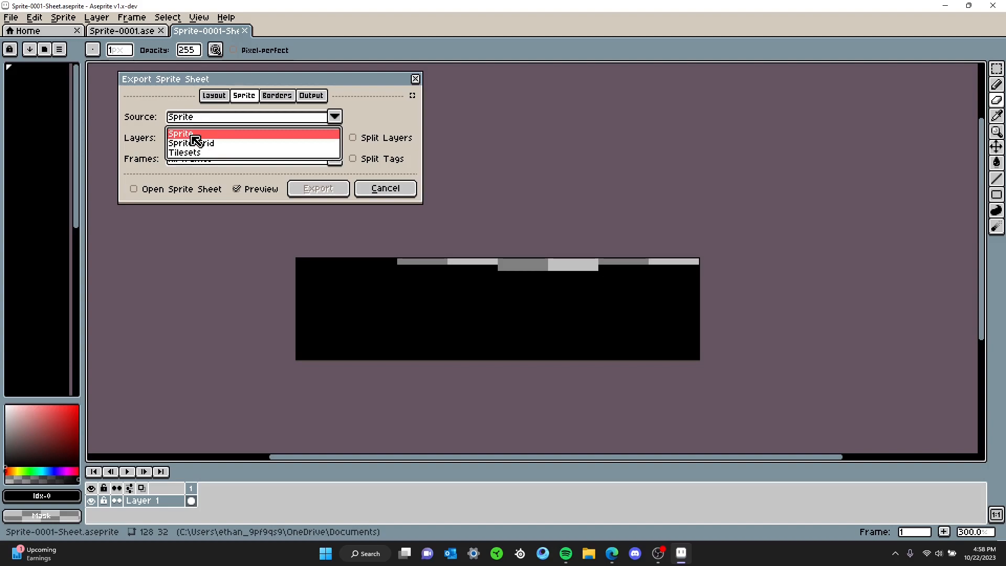
click(195, 140)
Step: Try the By Columns and Vertical Strip sheet types in the export layout and inspect their previews
click(219, 100)
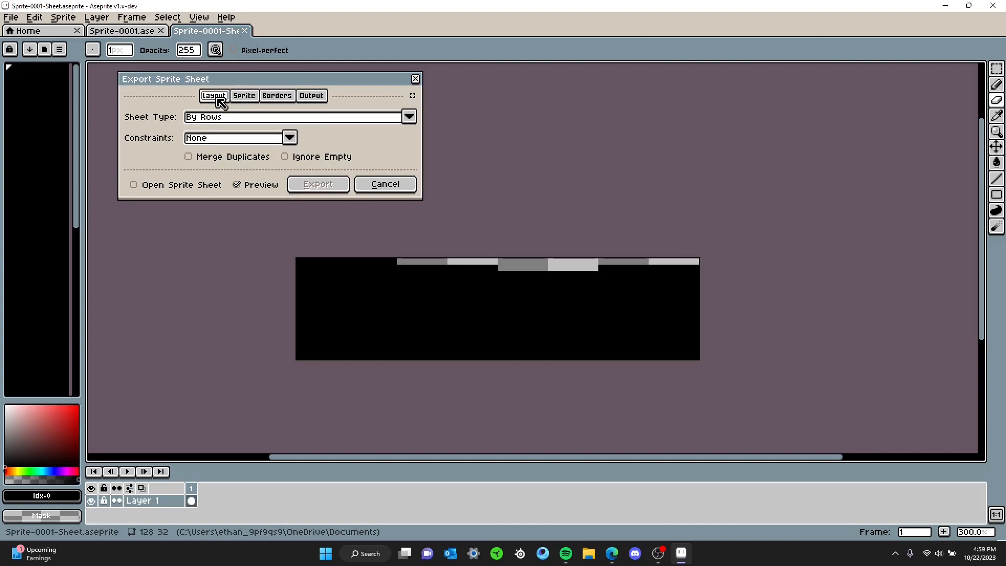
click(248, 121)
click(249, 163)
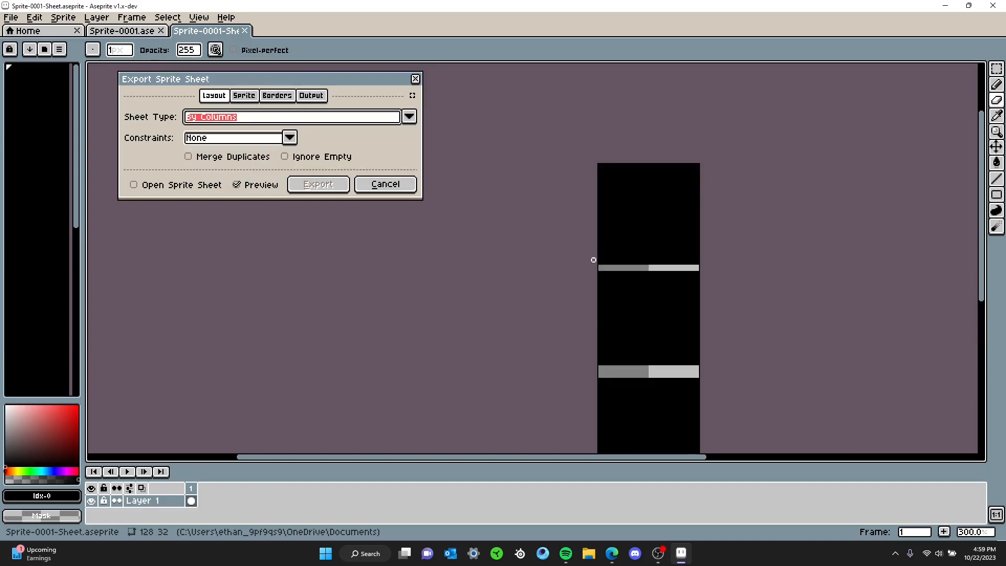
scroll(510, 212, down, 4)
scroll(509, 212, up, 3)
drag(508, 211, 369, 168)
click(217, 121)
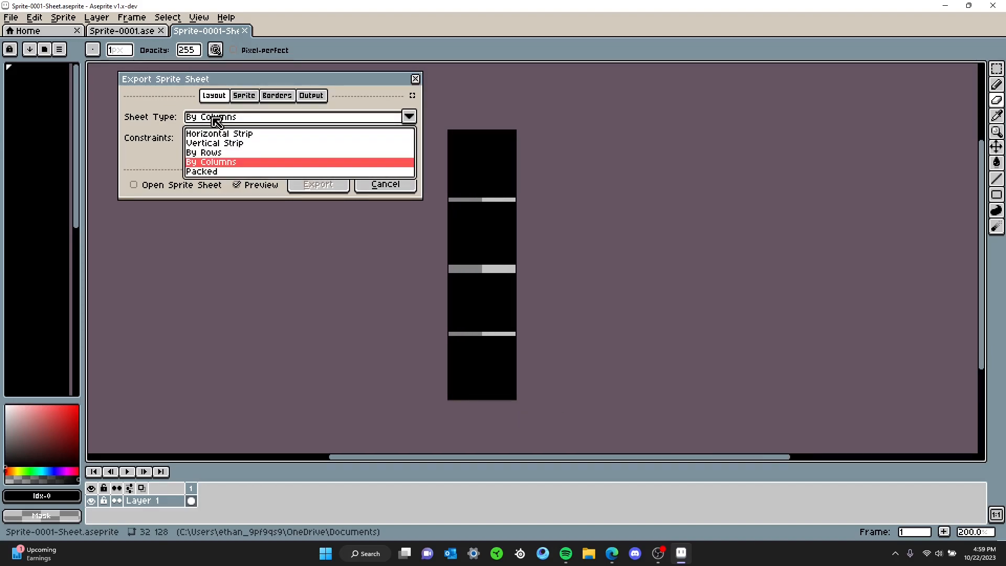
click(220, 153)
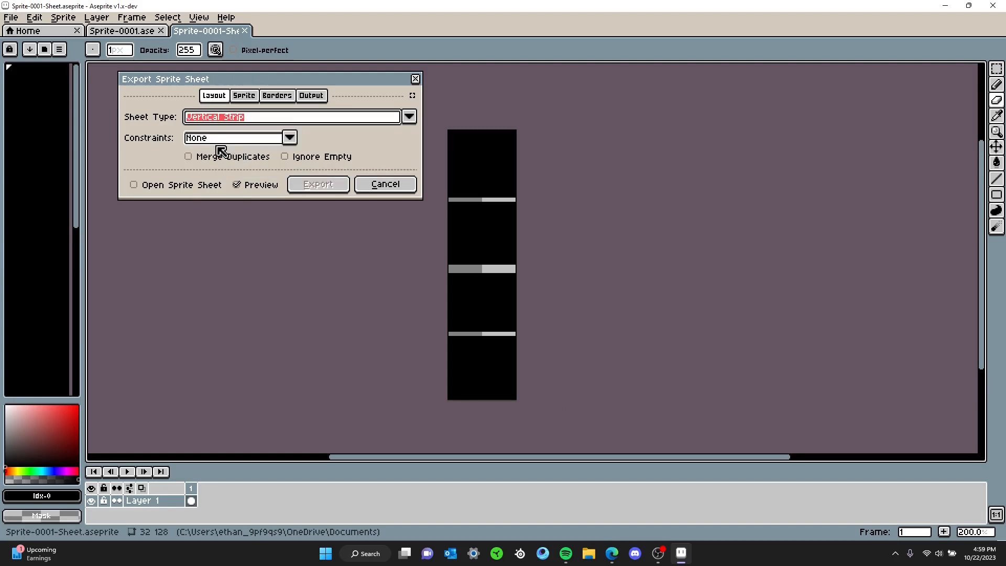
Step: Set the sprite sheet type to By Rows and inspect the preview
click(217, 121)
click(219, 155)
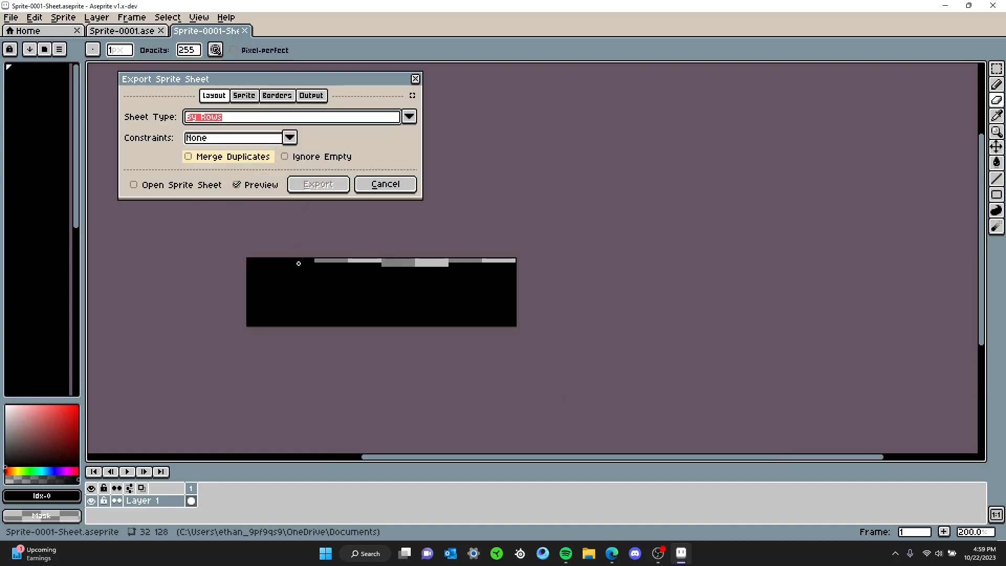
scroll(299, 267, up, 2)
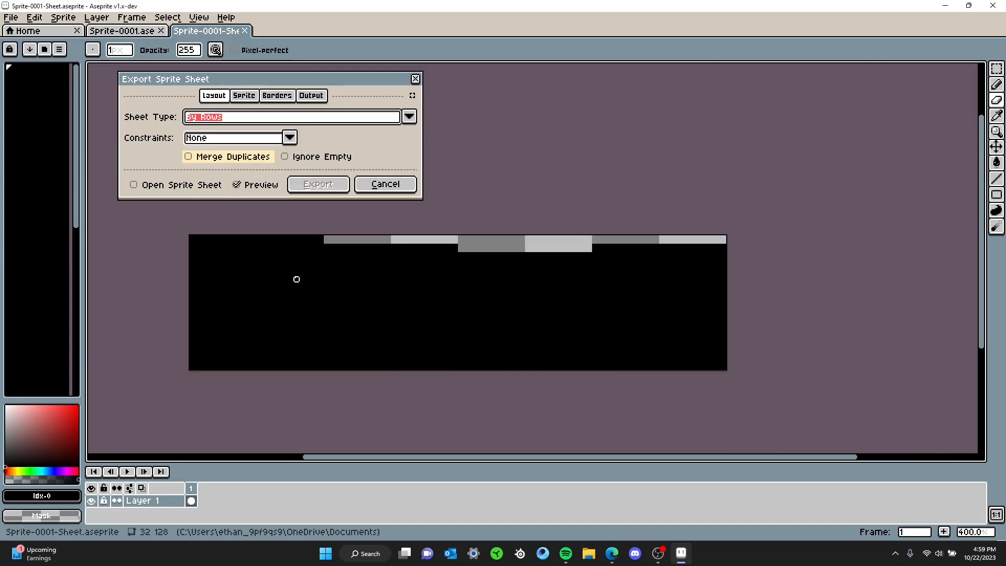
Step: Enable Open Sprite Sheet and export the sprite sheet
click(245, 96)
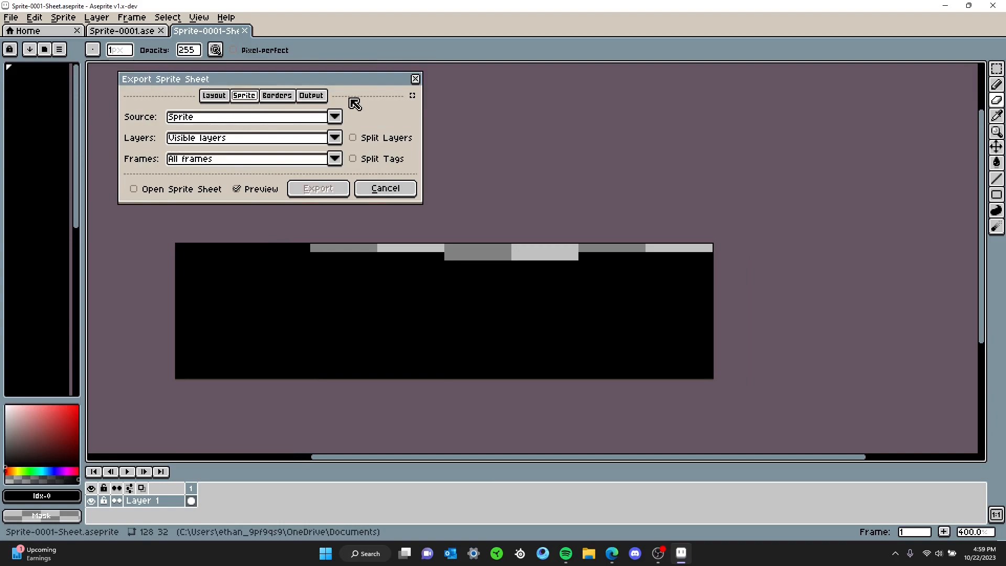
click(138, 193)
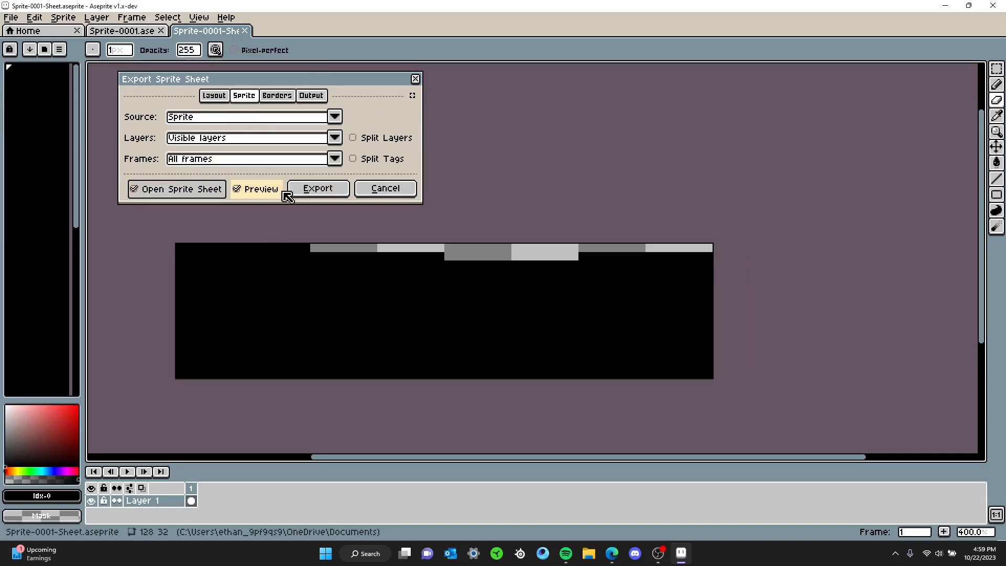
click(318, 189)
Step: Switch to File Explorer and check the Documents and Downloads folders for the exported sheet
click(588, 554)
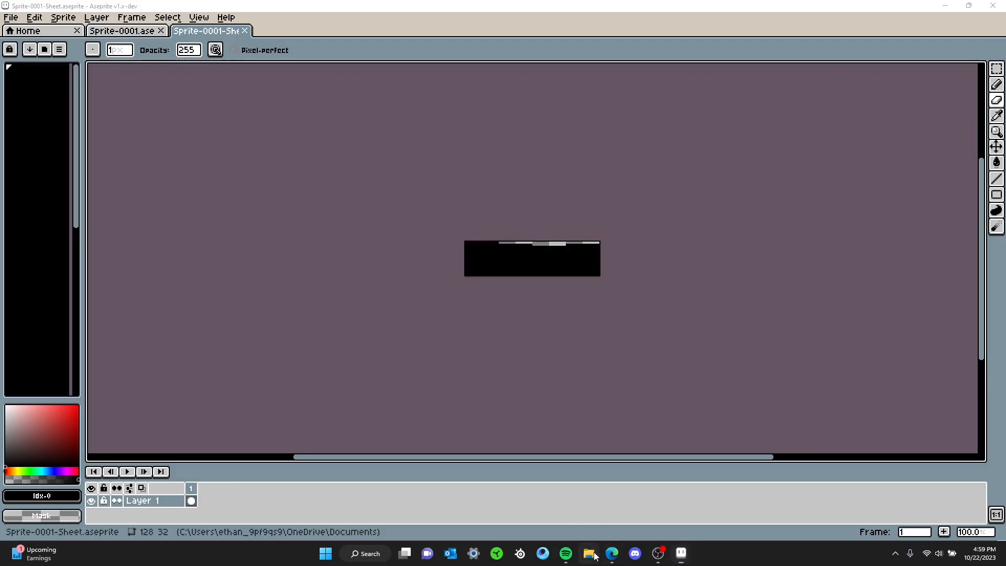
click(42, 105)
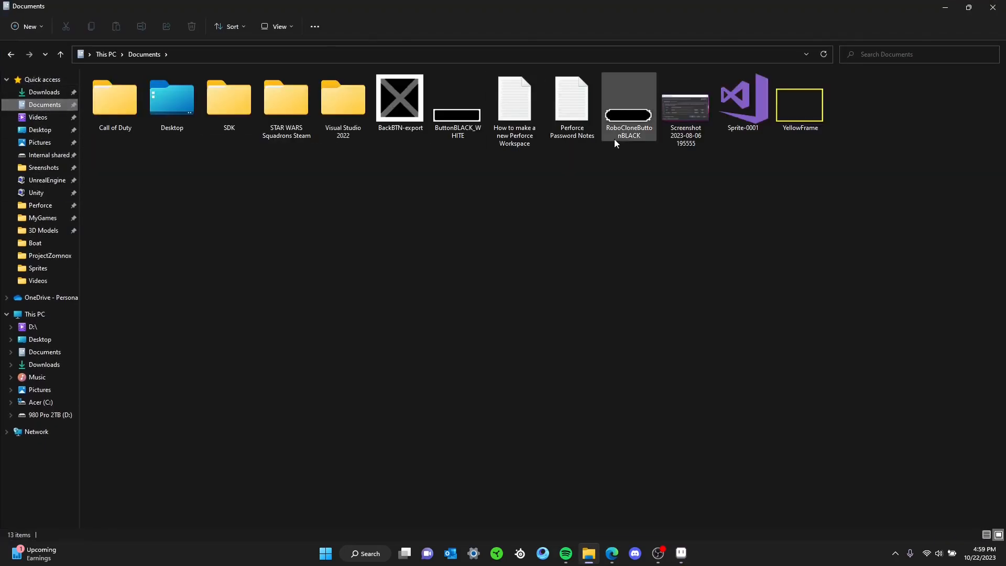
click(43, 92)
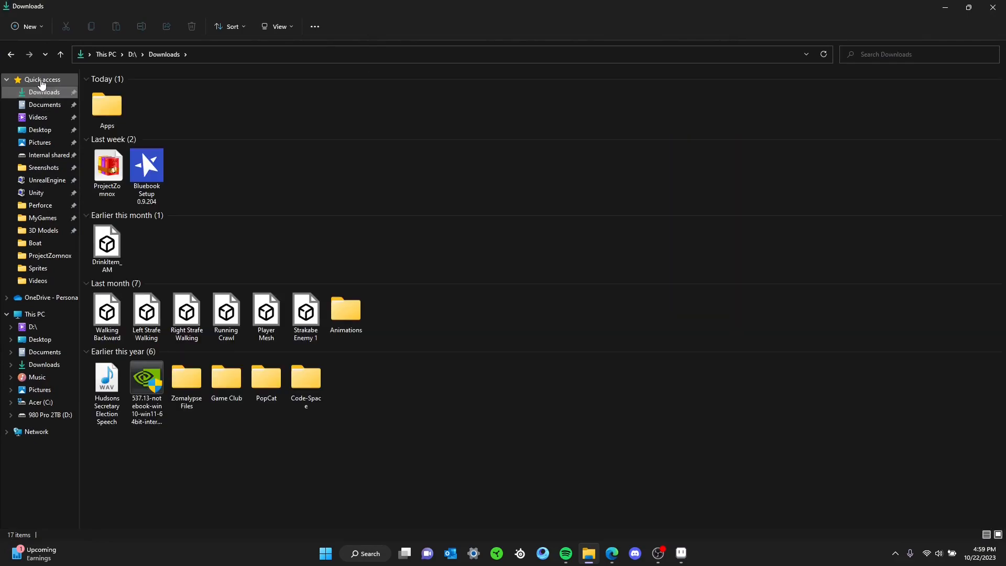
Step: Open the file location of the recent Sprite-0001 file, check that folder, and return to Aseprite
click(42, 79)
click(109, 165)
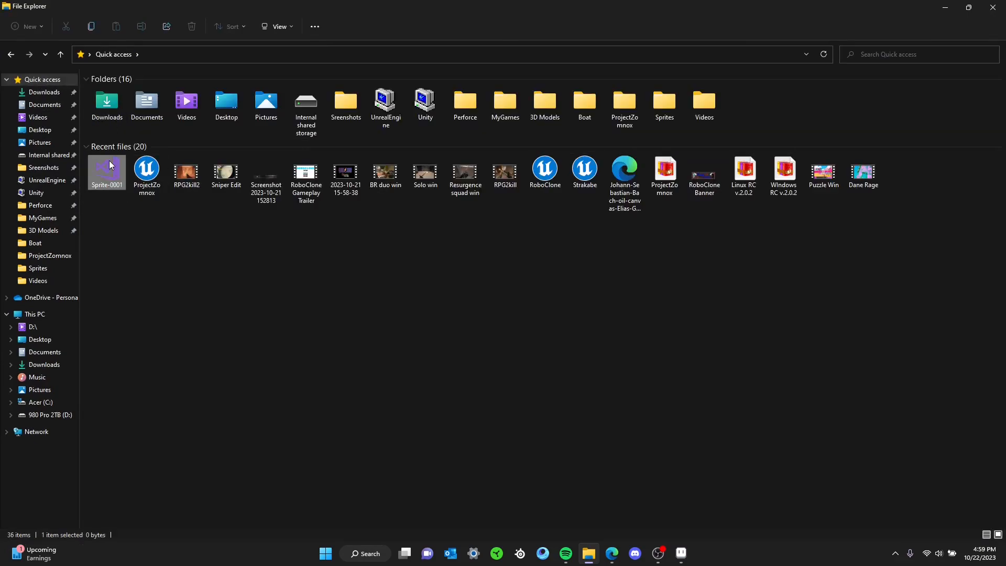
right_click(109, 161)
click(159, 231)
click(559, 215)
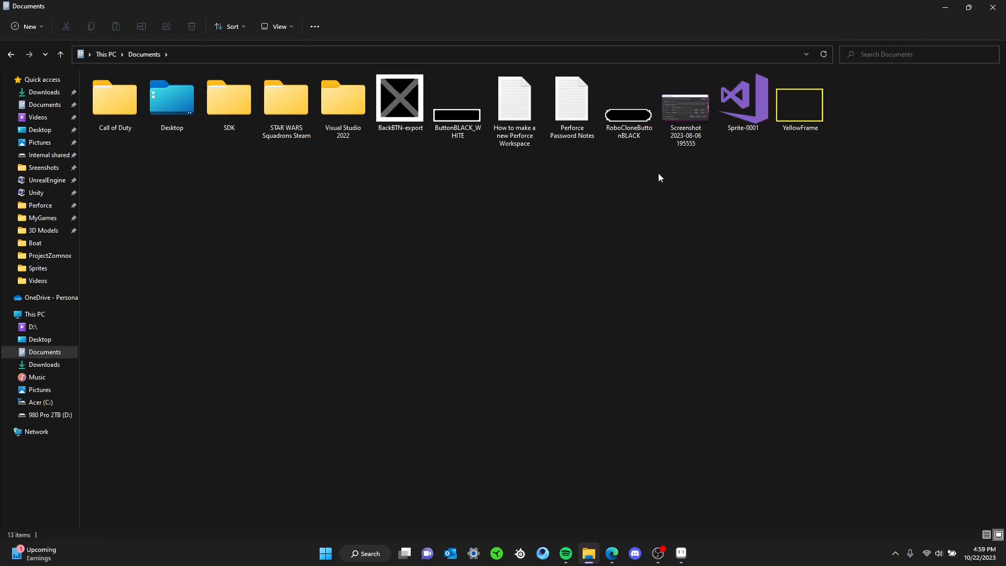
click(937, 6)
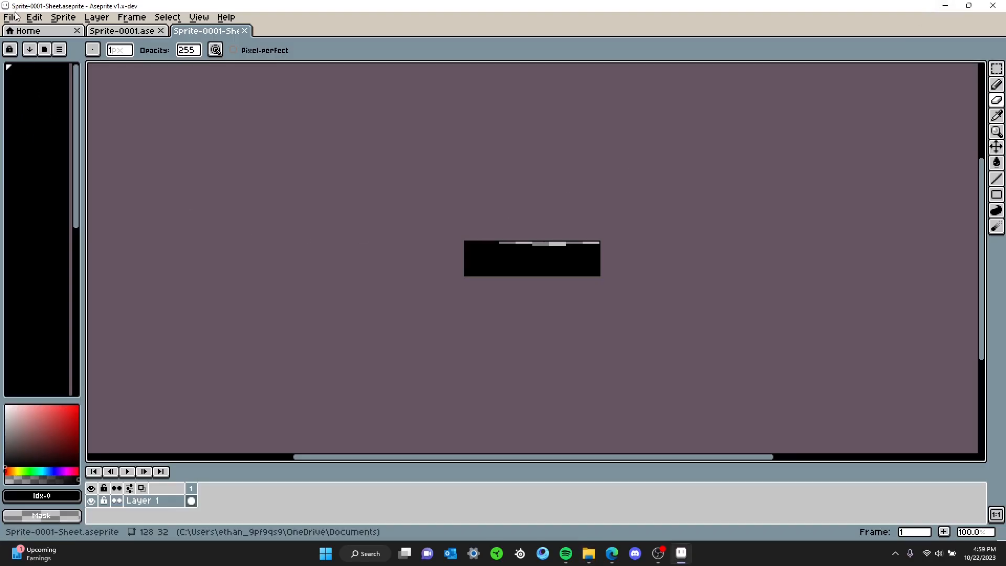
click(63, 17)
click(11, 17)
mouse_move(52, 126)
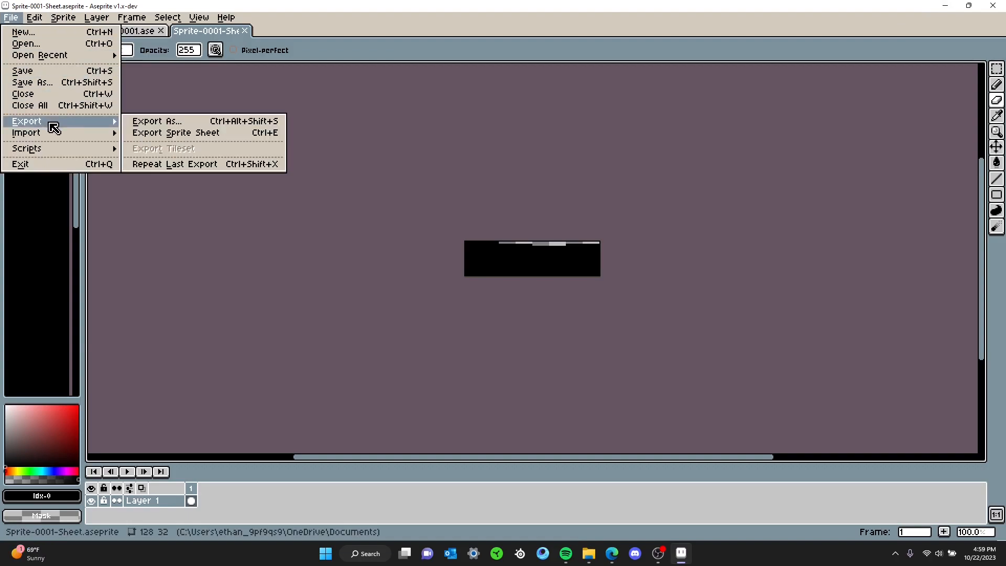
click(162, 133)
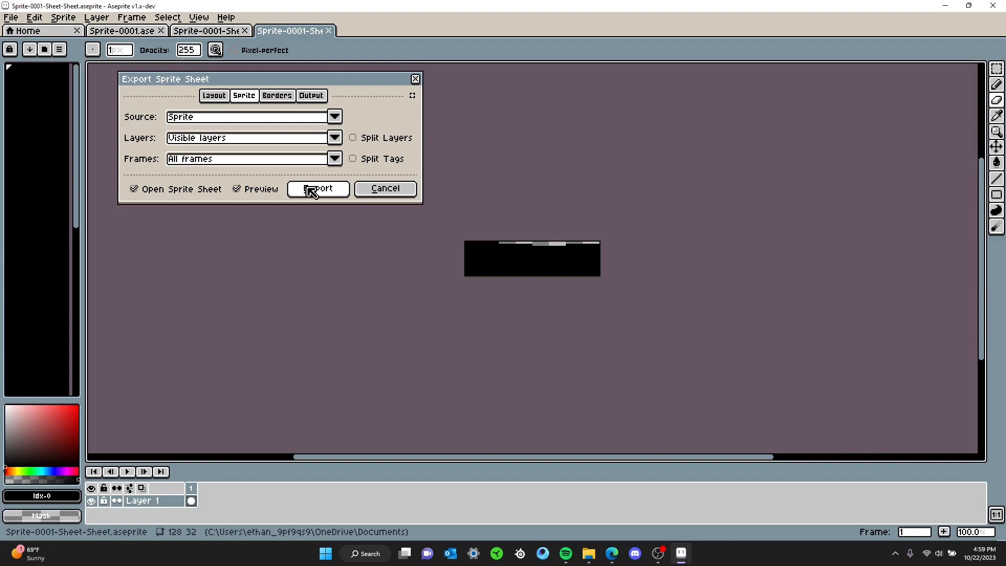
click(367, 190)
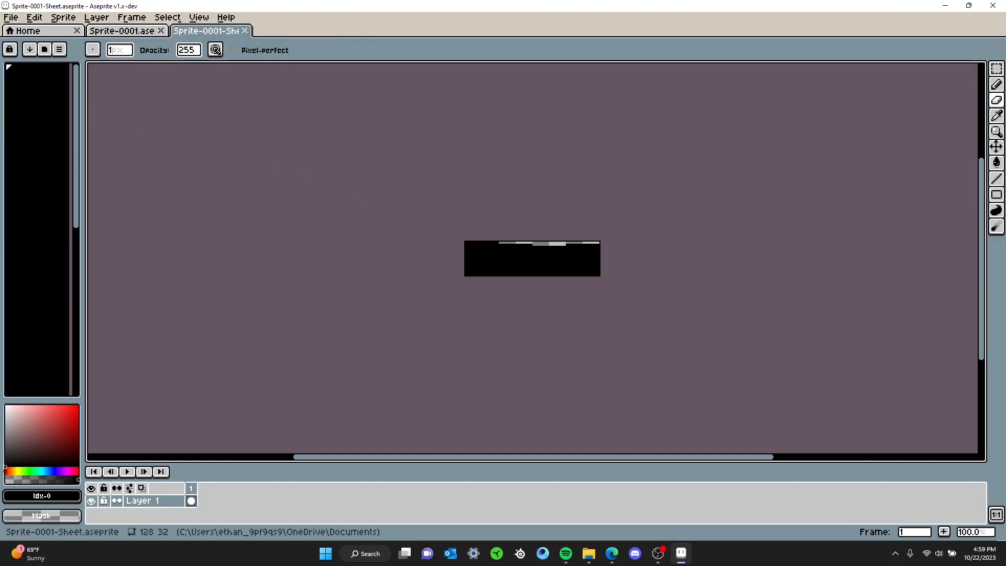
Step: Export the sheet as Sprite-0001-Sheet.png with visible layers, all frames and Forward animation direction
click(15, 18)
mouse_move(52, 125)
click(156, 125)
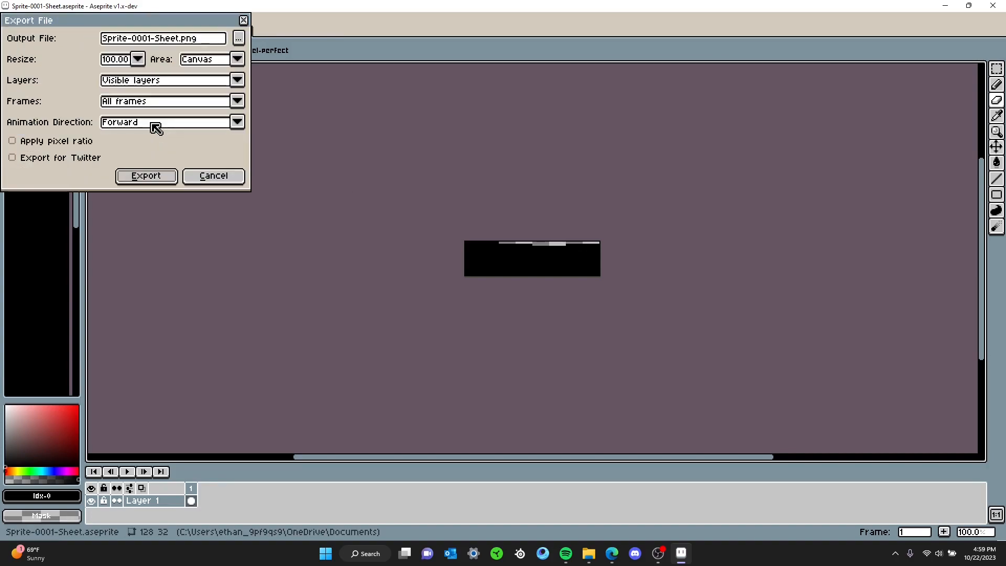
click(151, 177)
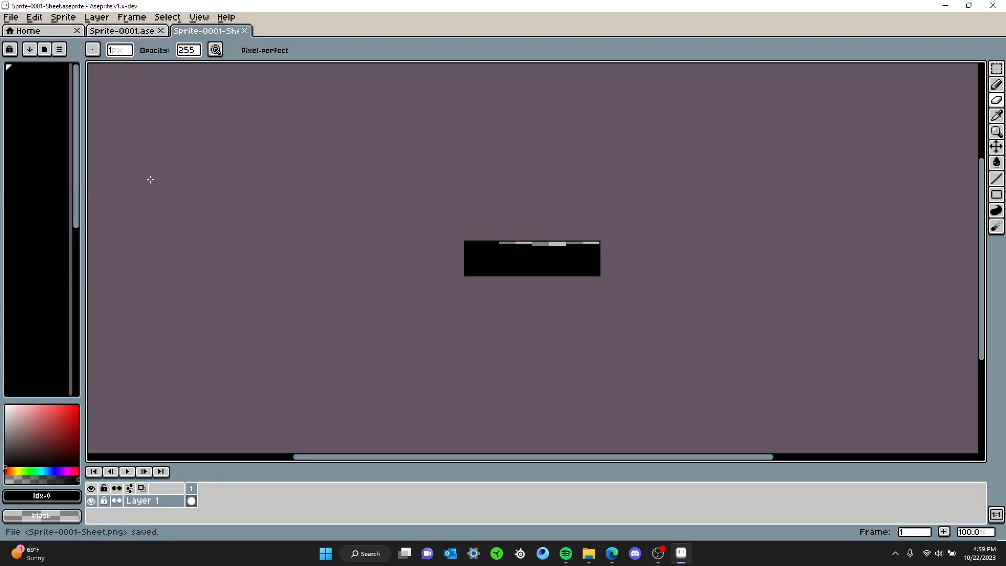
Step: Switch to File Explorer, view the exported Sprite-0001-Sheet image from Documents, and close it
click(589, 553)
click(797, 106)
double_click(796, 105)
key(alt+F4)
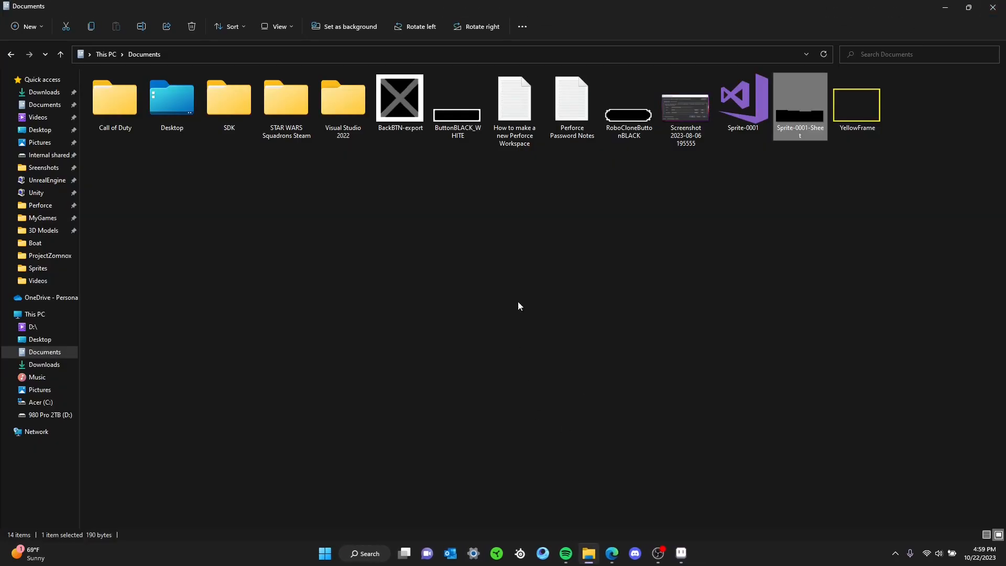
Step: Return to Aseprite and export the open sheet as a sprite sheet with visible layers, all frames and Open Sprite Sheet enabled
click(681, 553)
click(18, 18)
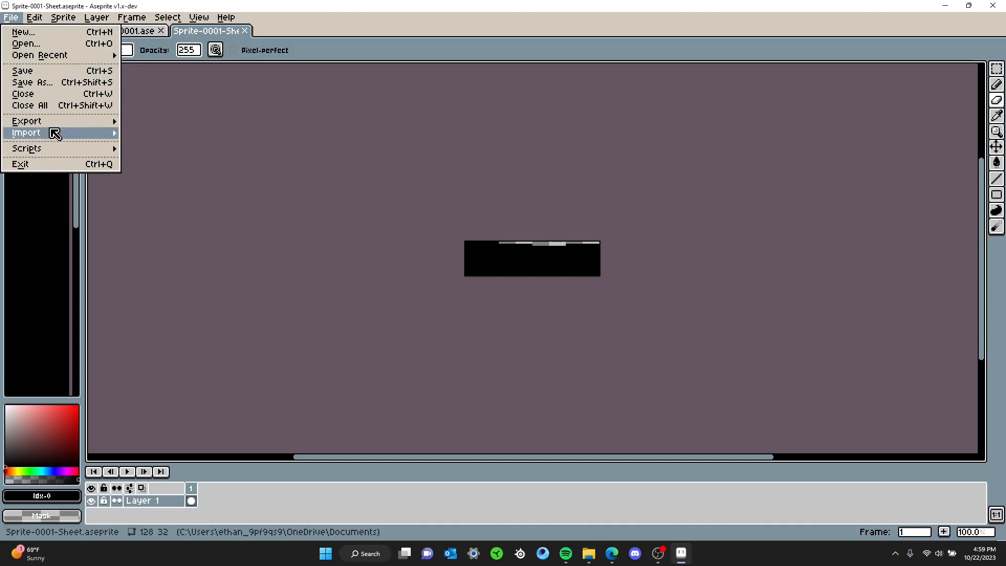
mouse_move(50, 125)
click(163, 132)
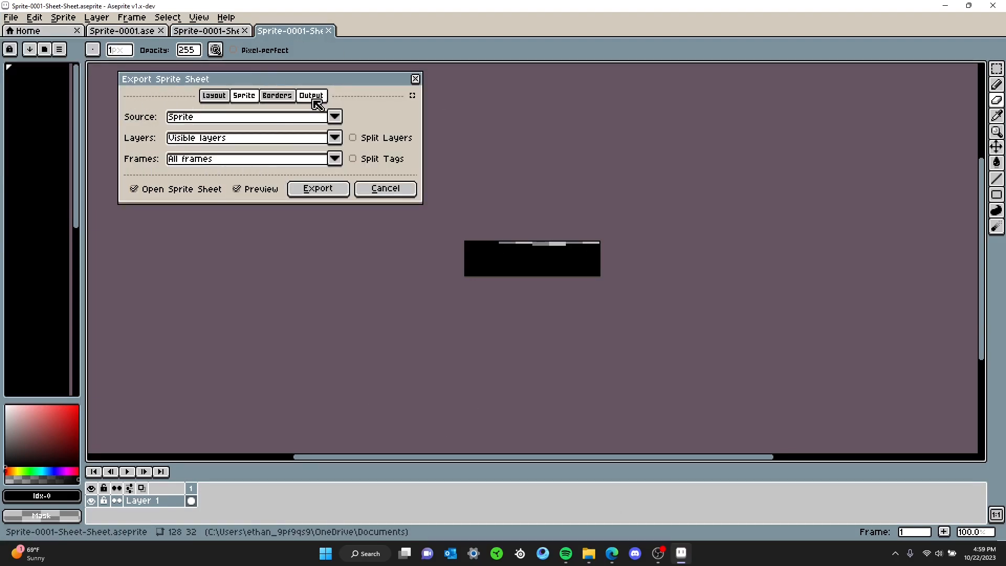
click(304, 191)
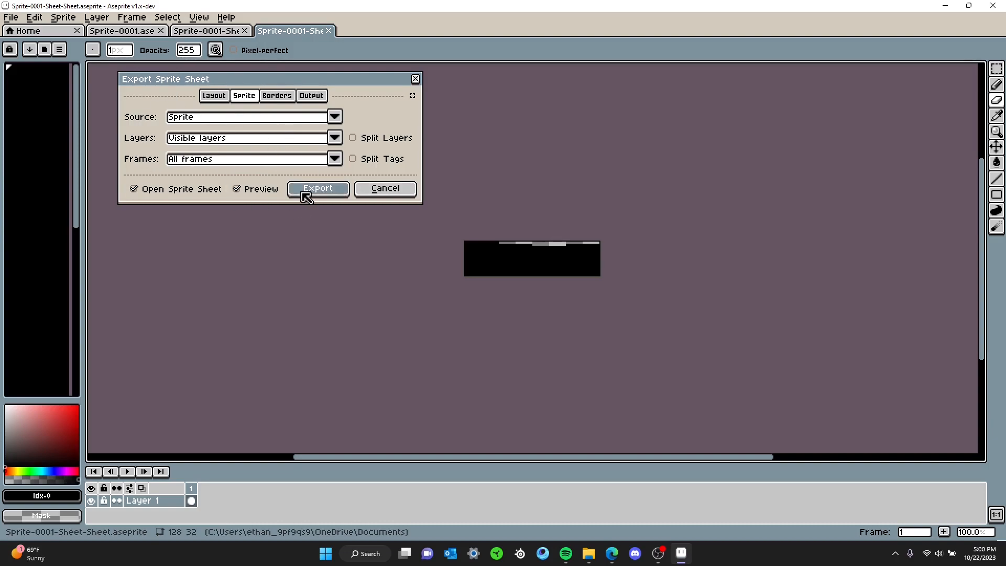
click(11, 17)
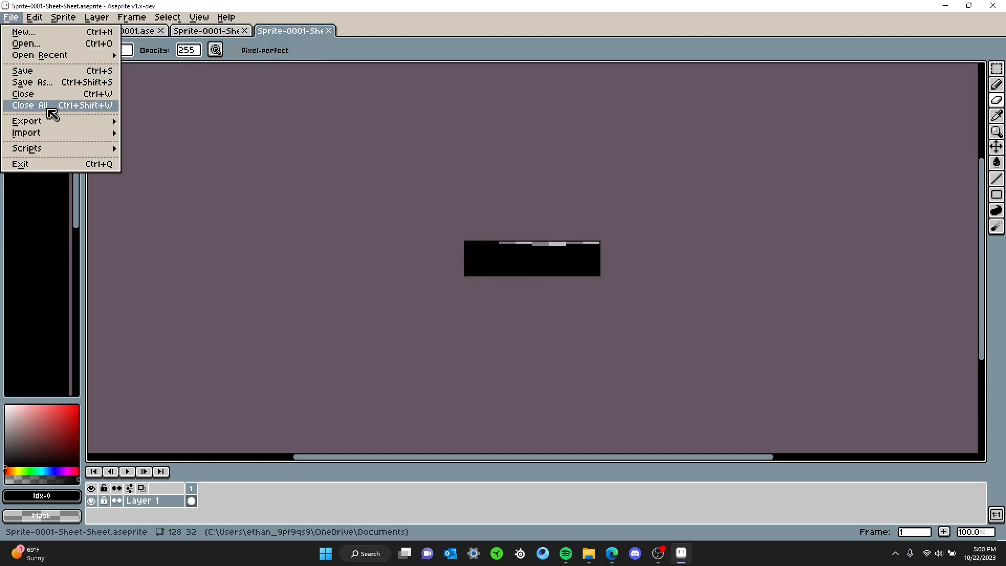
mouse_move(53, 124)
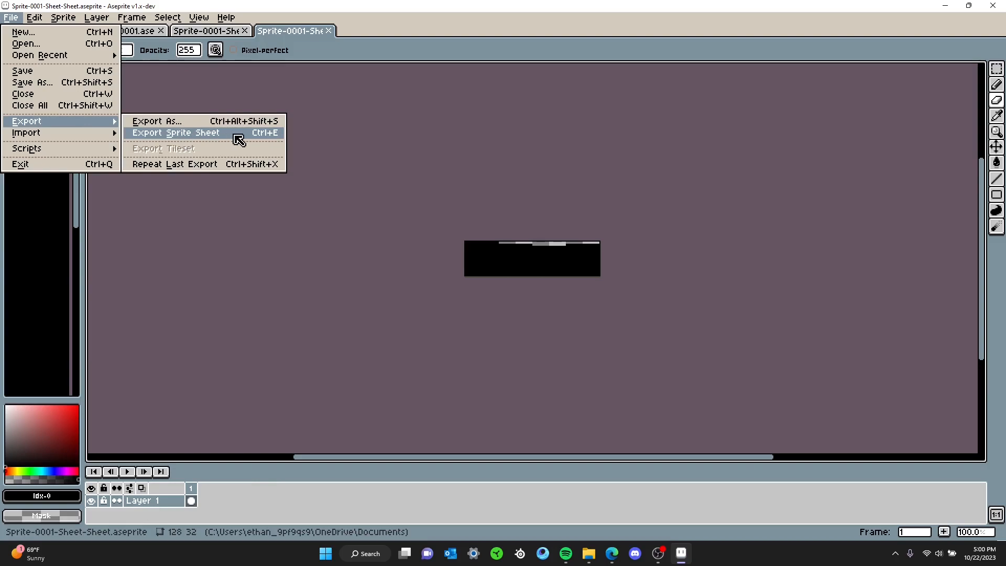
click(356, 133)
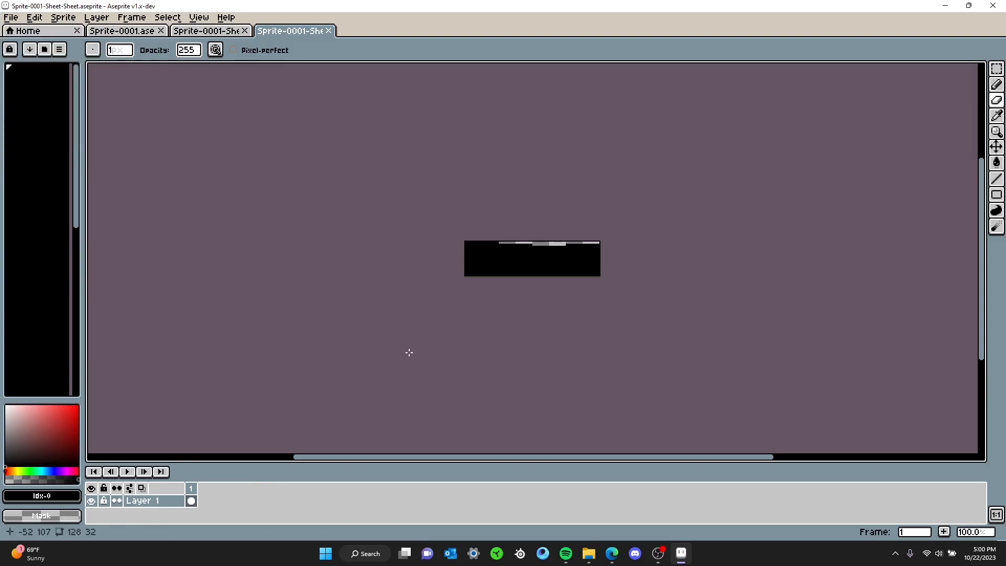
Step: Open Sprite-0001-Sheet from Documents in File Explorer, inspect the image up close, and close the viewer
click(589, 553)
double_click(821, 105)
scroll(513, 275, up, 8)
scroll(517, 269, down, 7)
click(993, 9)
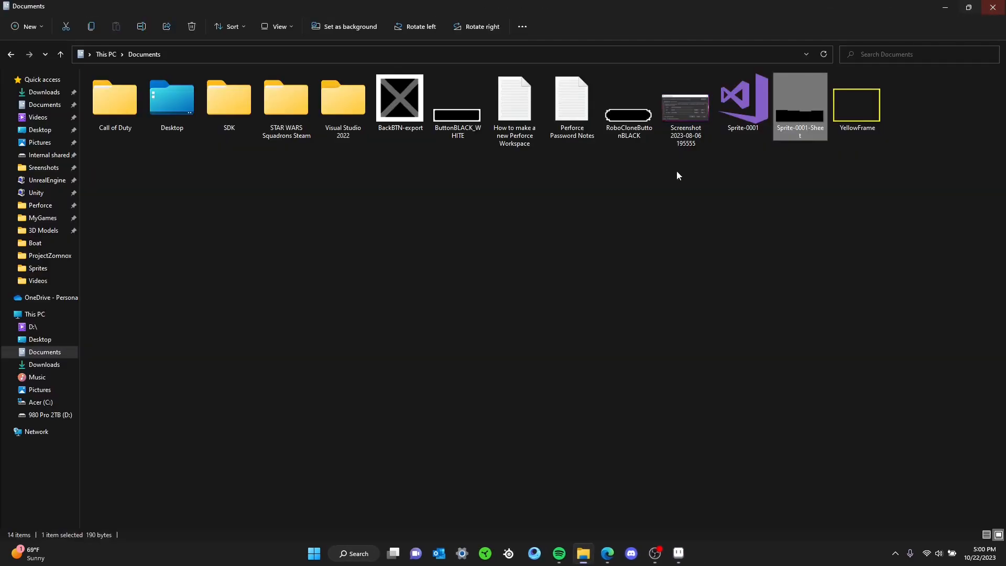
Step: Delete the Sprite-0001 file from Documents, and move the restored-down Aseprite window below the file icons
click(749, 106)
click(192, 26)
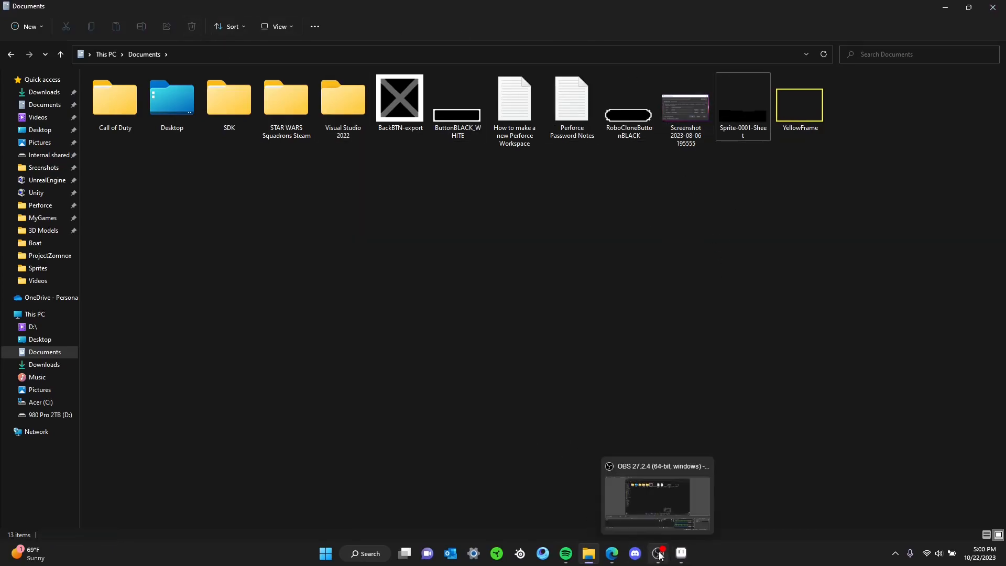
click(681, 553)
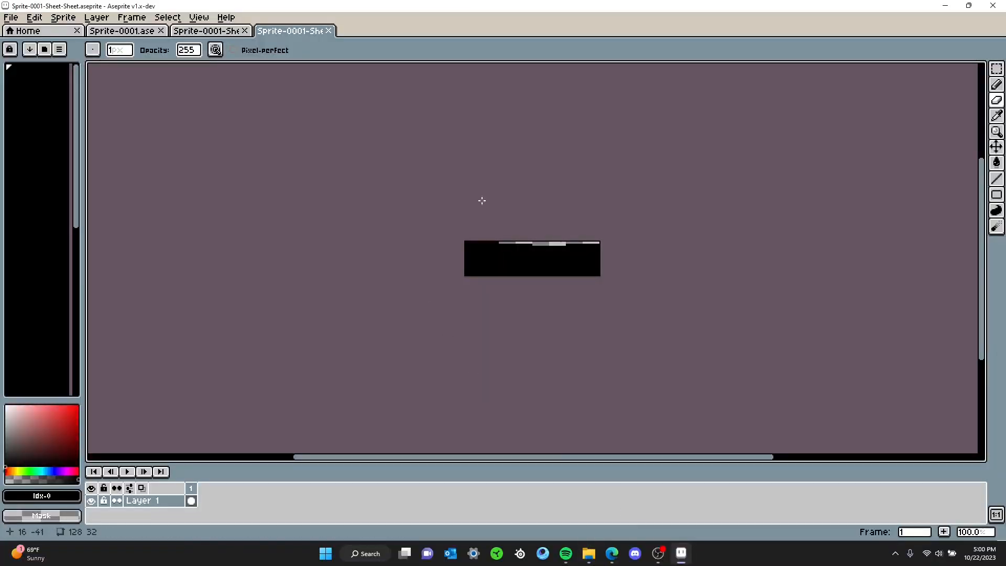
click(969, 6)
drag(577, 108, 602, 205)
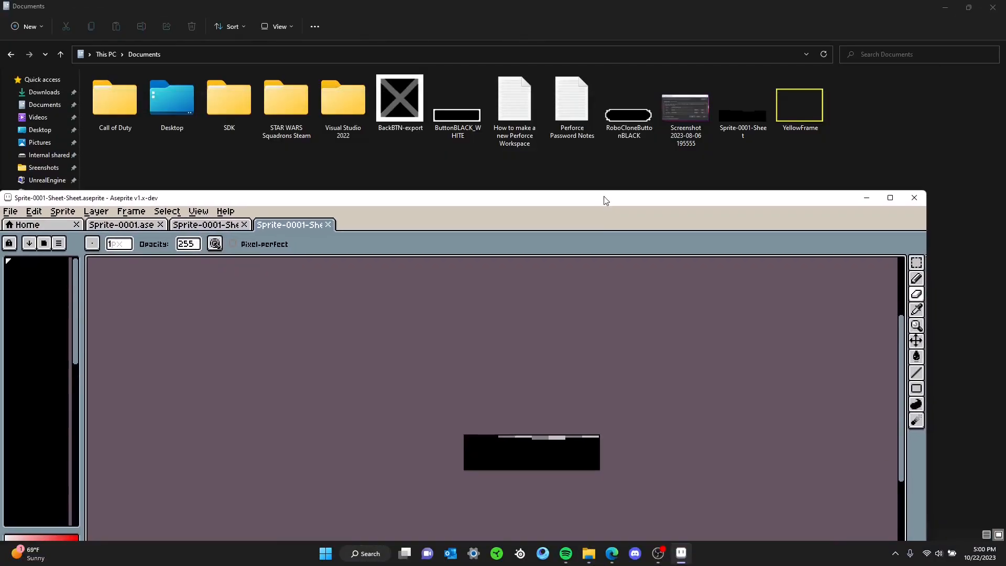
Step: Delete Sprite-0001 and Sprite-0001-Sheet from Documents, and return to a maximized Aseprite window
click(681, 156)
click(859, 105)
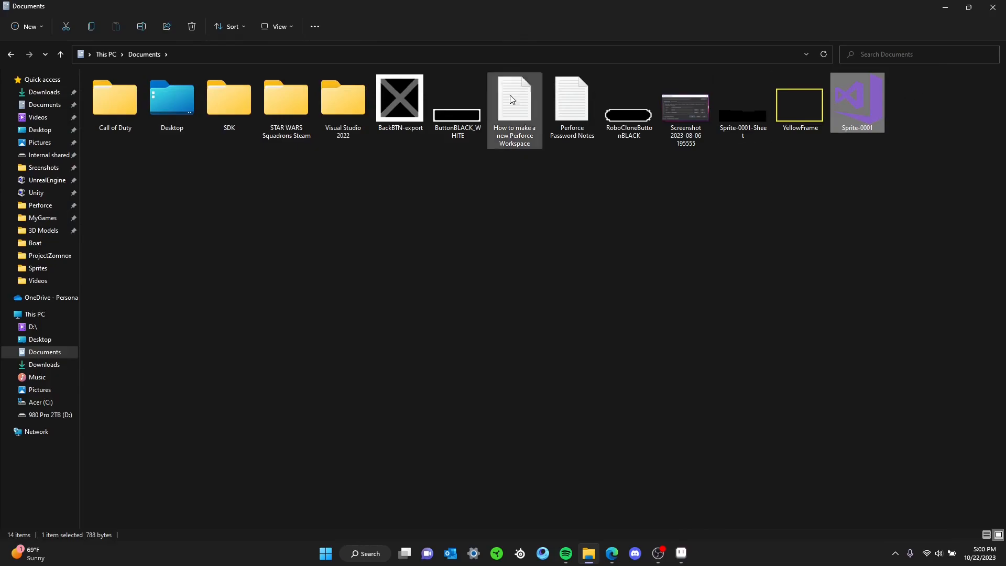
click(191, 26)
click(743, 125)
click(192, 26)
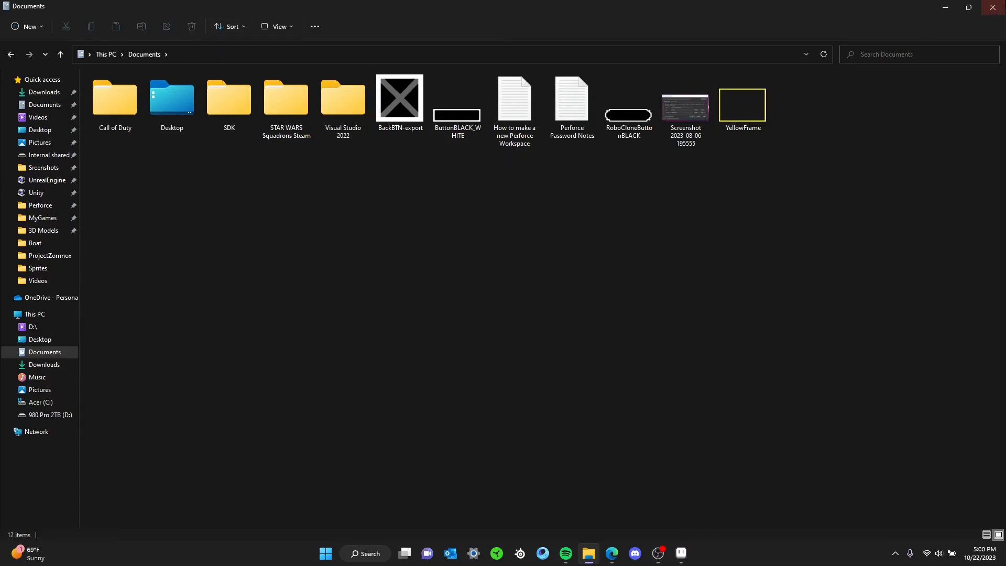
click(992, 7)
double_click(627, 201)
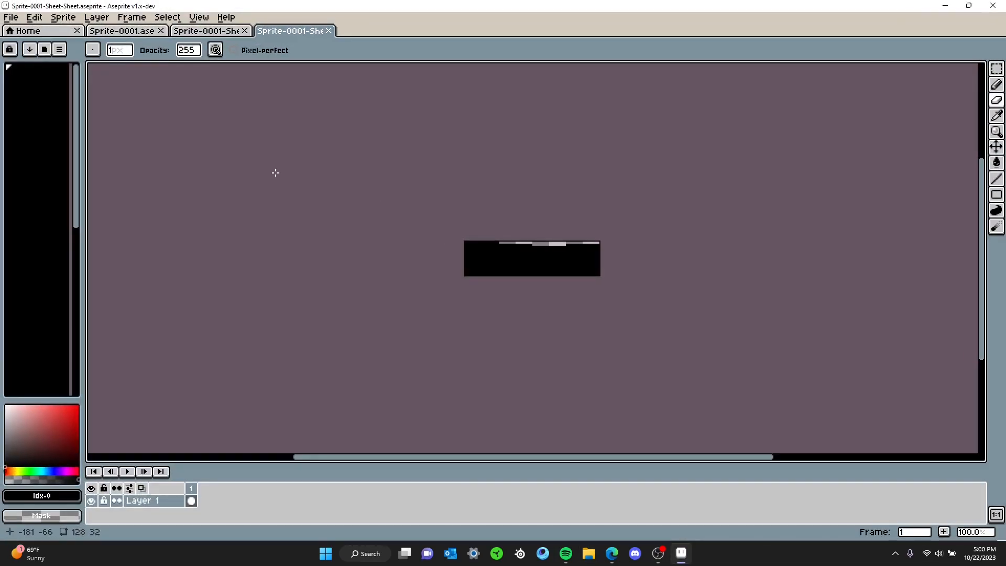